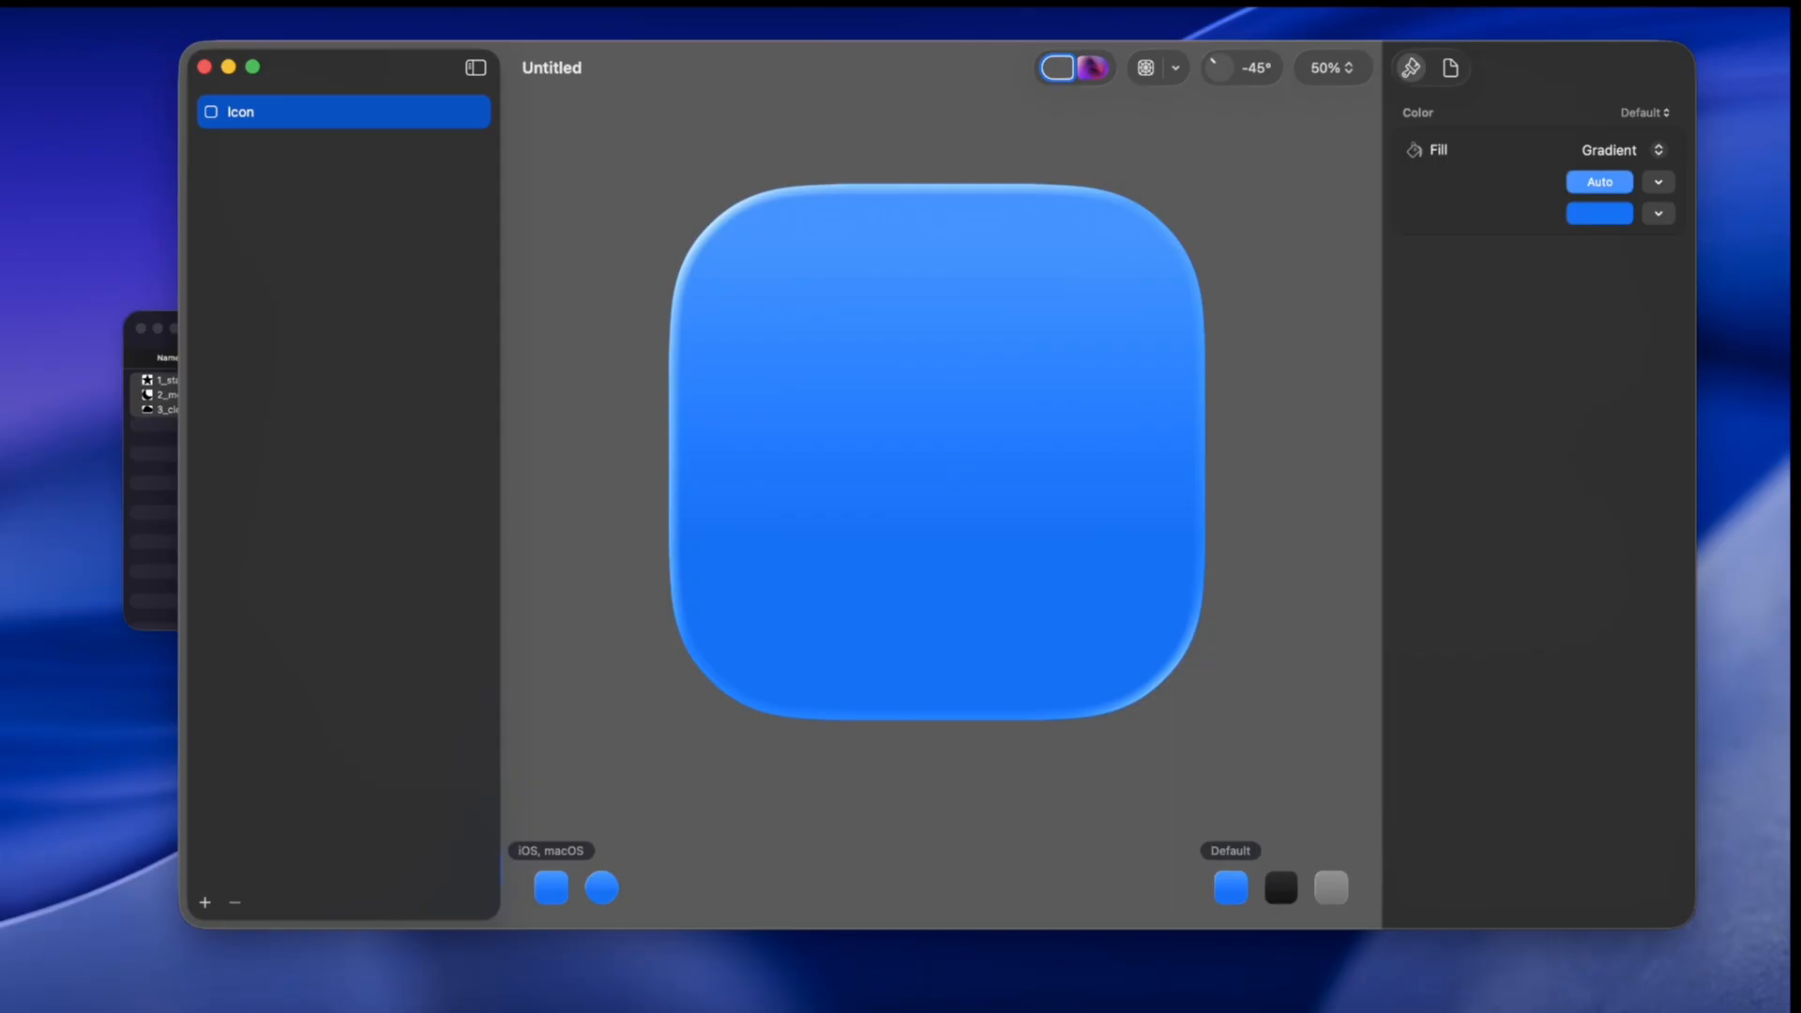
Step: Paste the 1_star, 2_moon and 3_cloud SVG images and move each image into its own separate group
key("super+v")
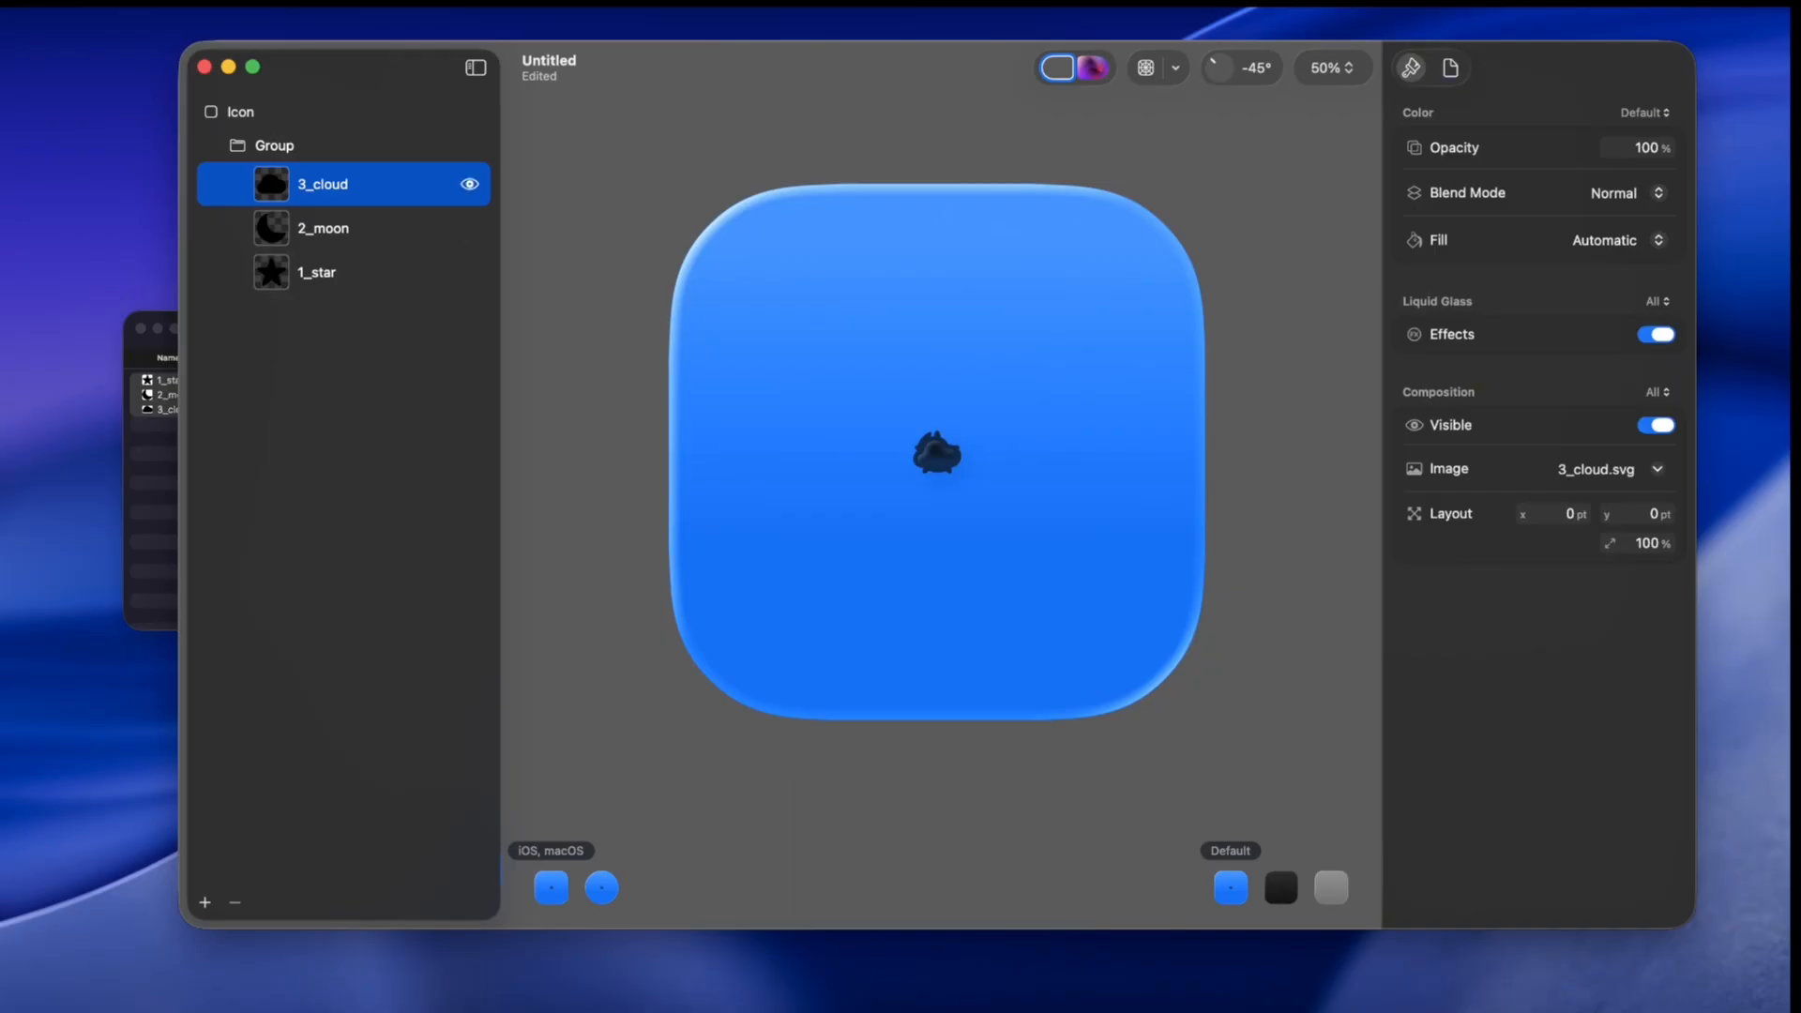
left_click_drag(323, 185, 323, 130)
left_click(322, 262)
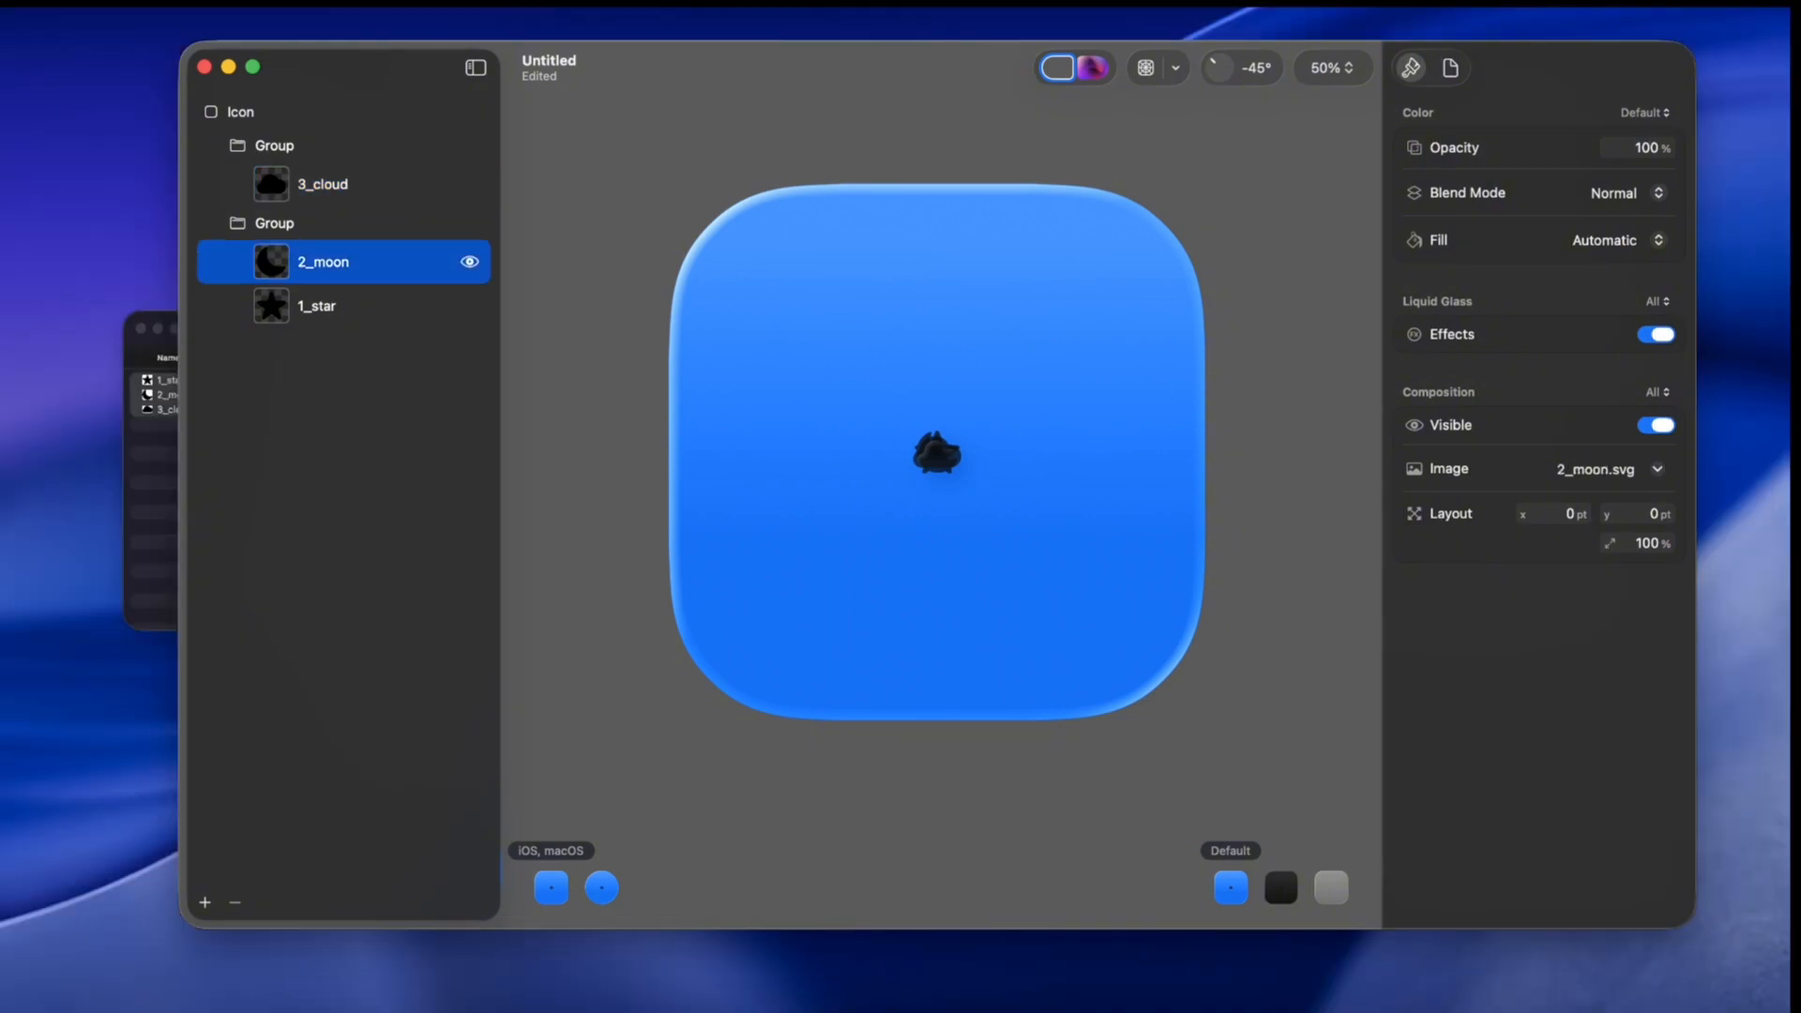
left_click_drag(323, 261, 323, 316)
left_click_drag(323, 316, 322, 362)
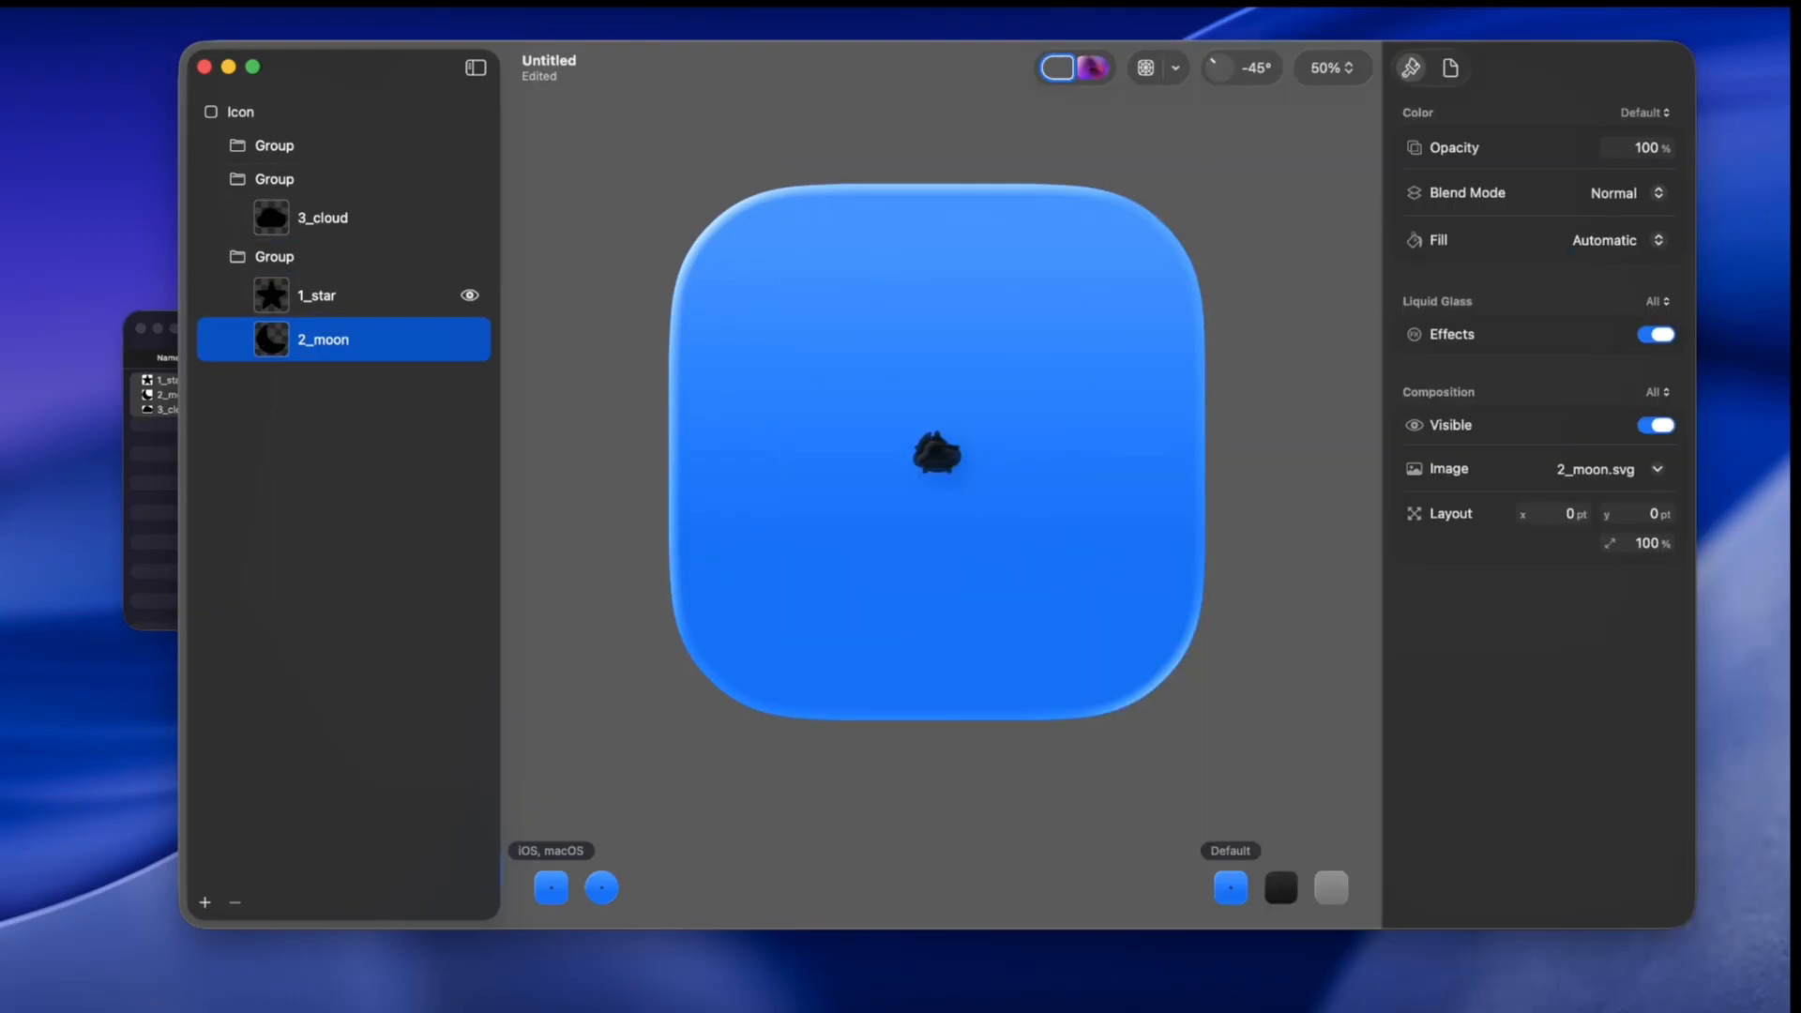
left_click_drag(322, 295, 323, 358)
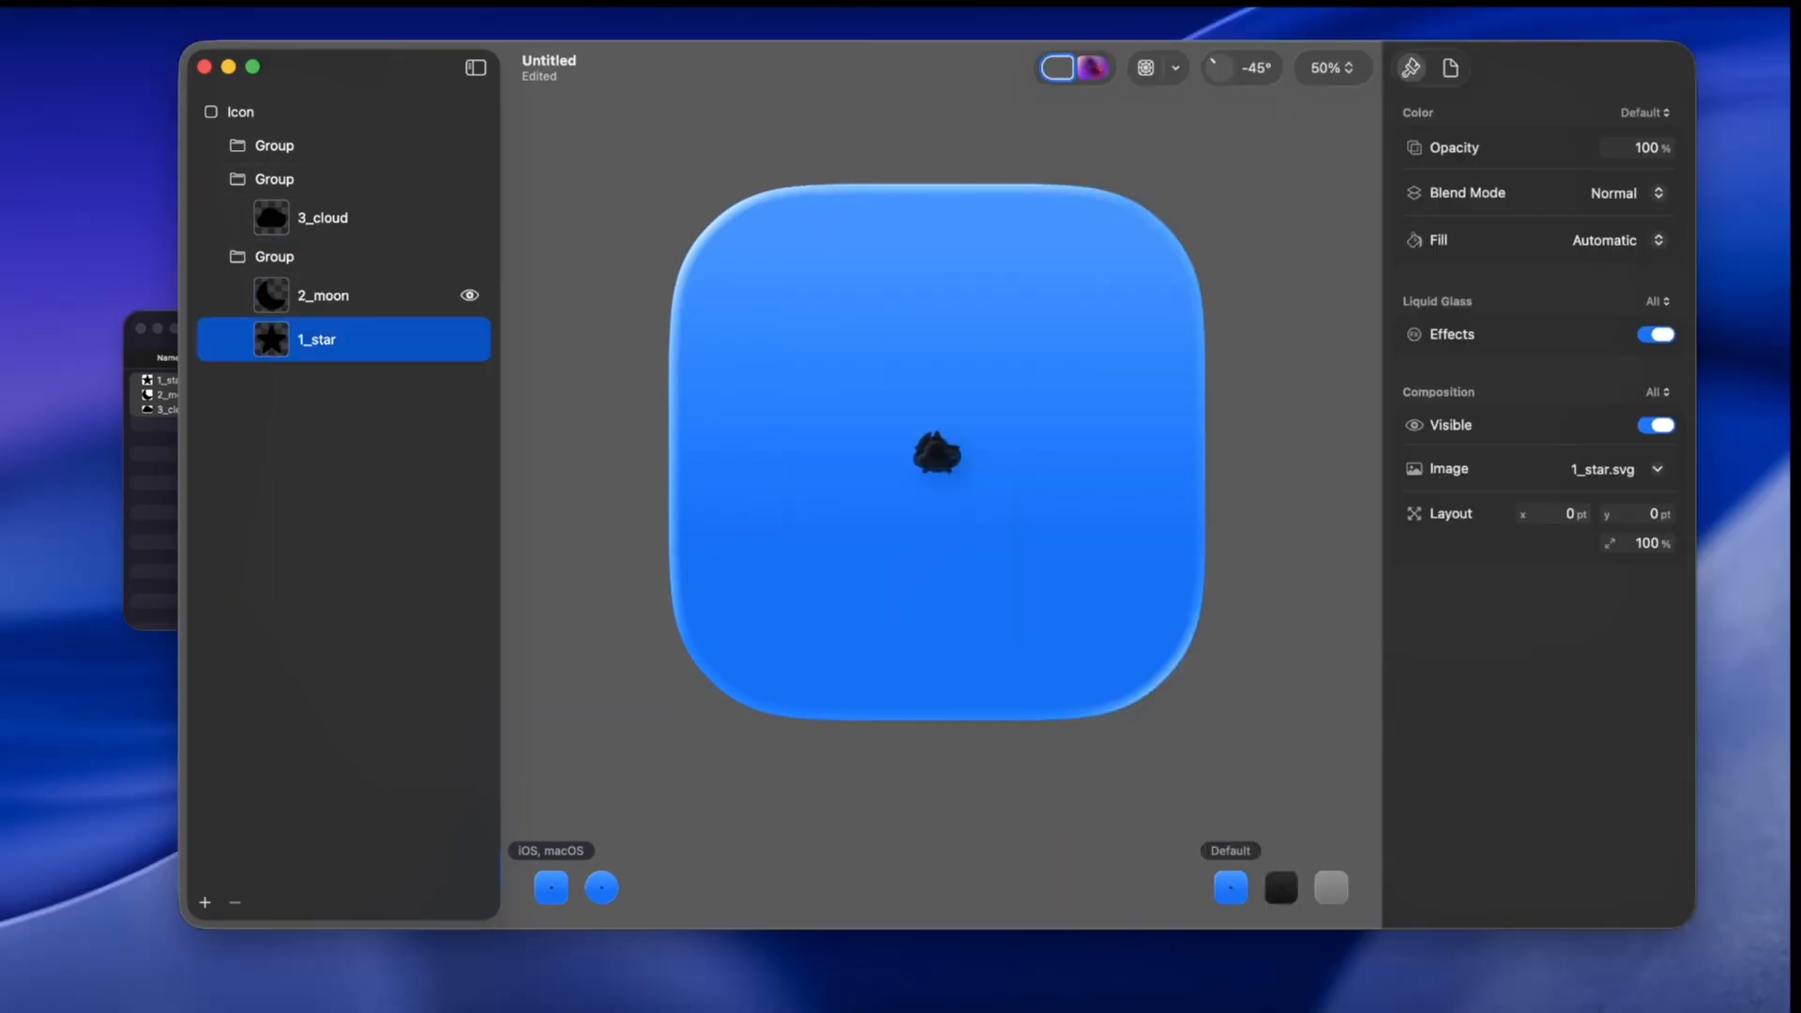
left_click_drag(323, 340, 323, 280)
left_click_drag(323, 217, 323, 163)
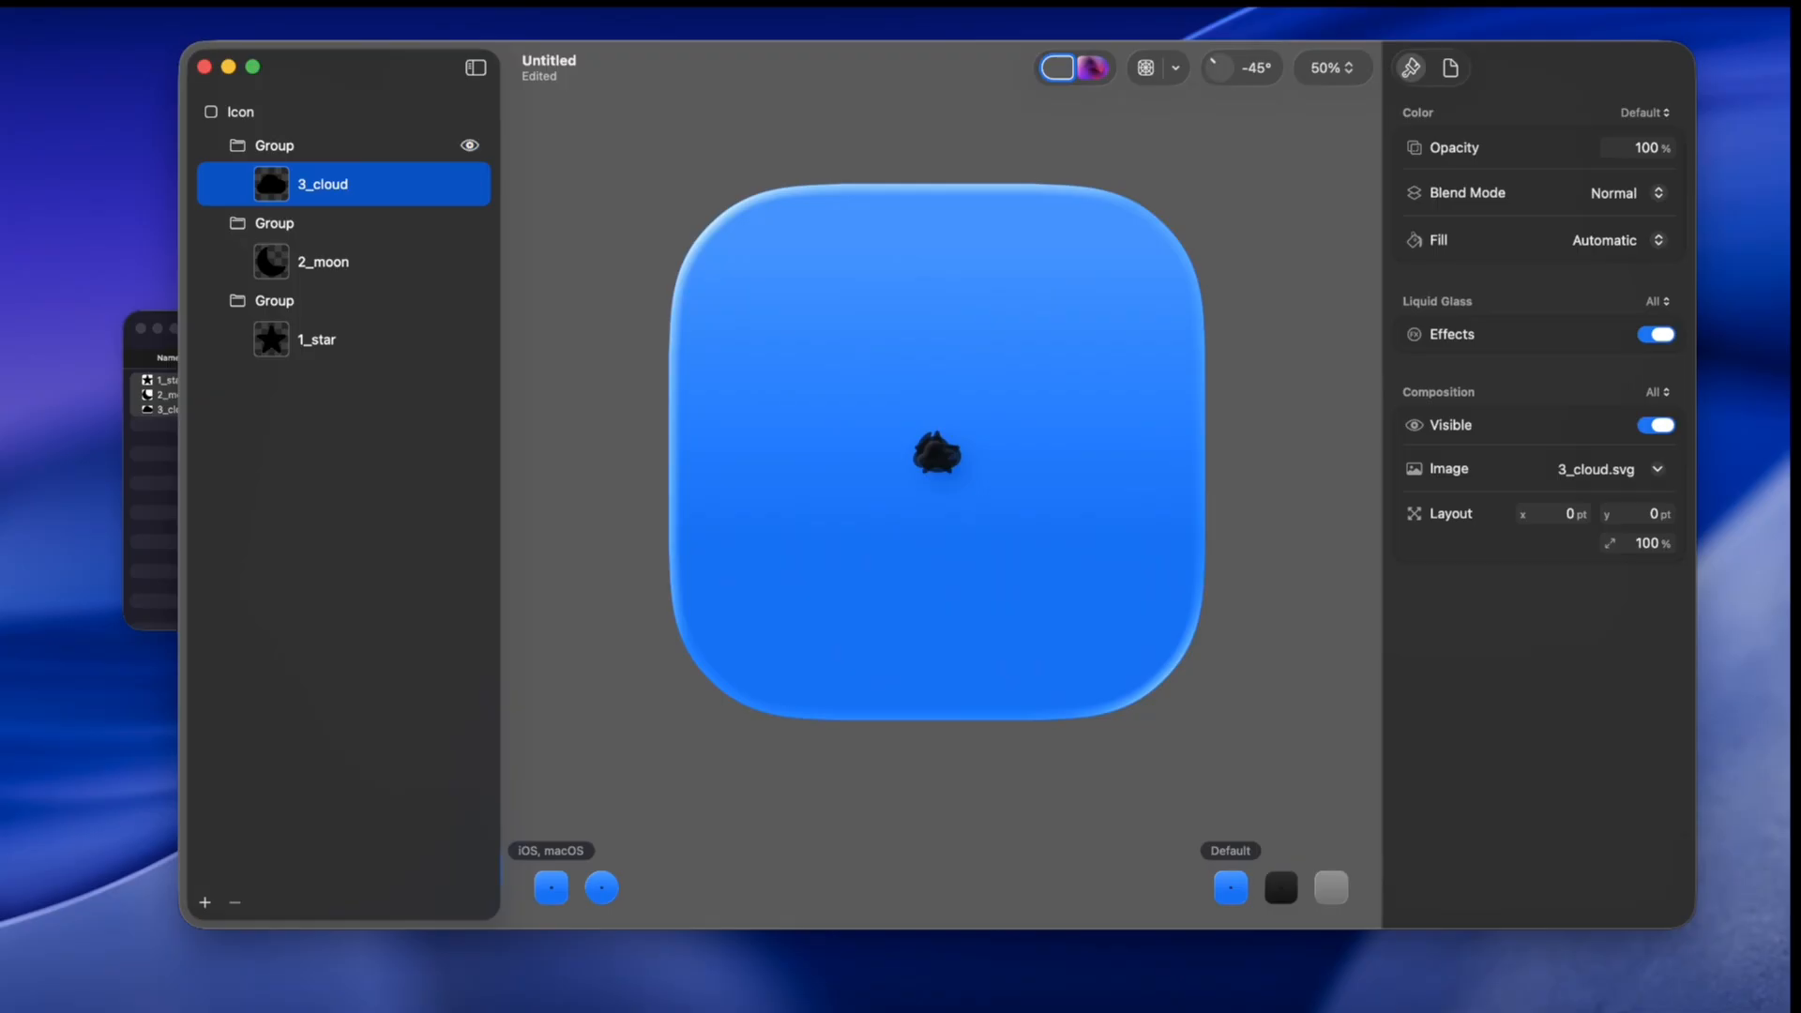
Step: Scale the 1_star layer to 500%
left_click(275, 145)
left_click(323, 185)
left_click(275, 224)
left_click(323, 262)
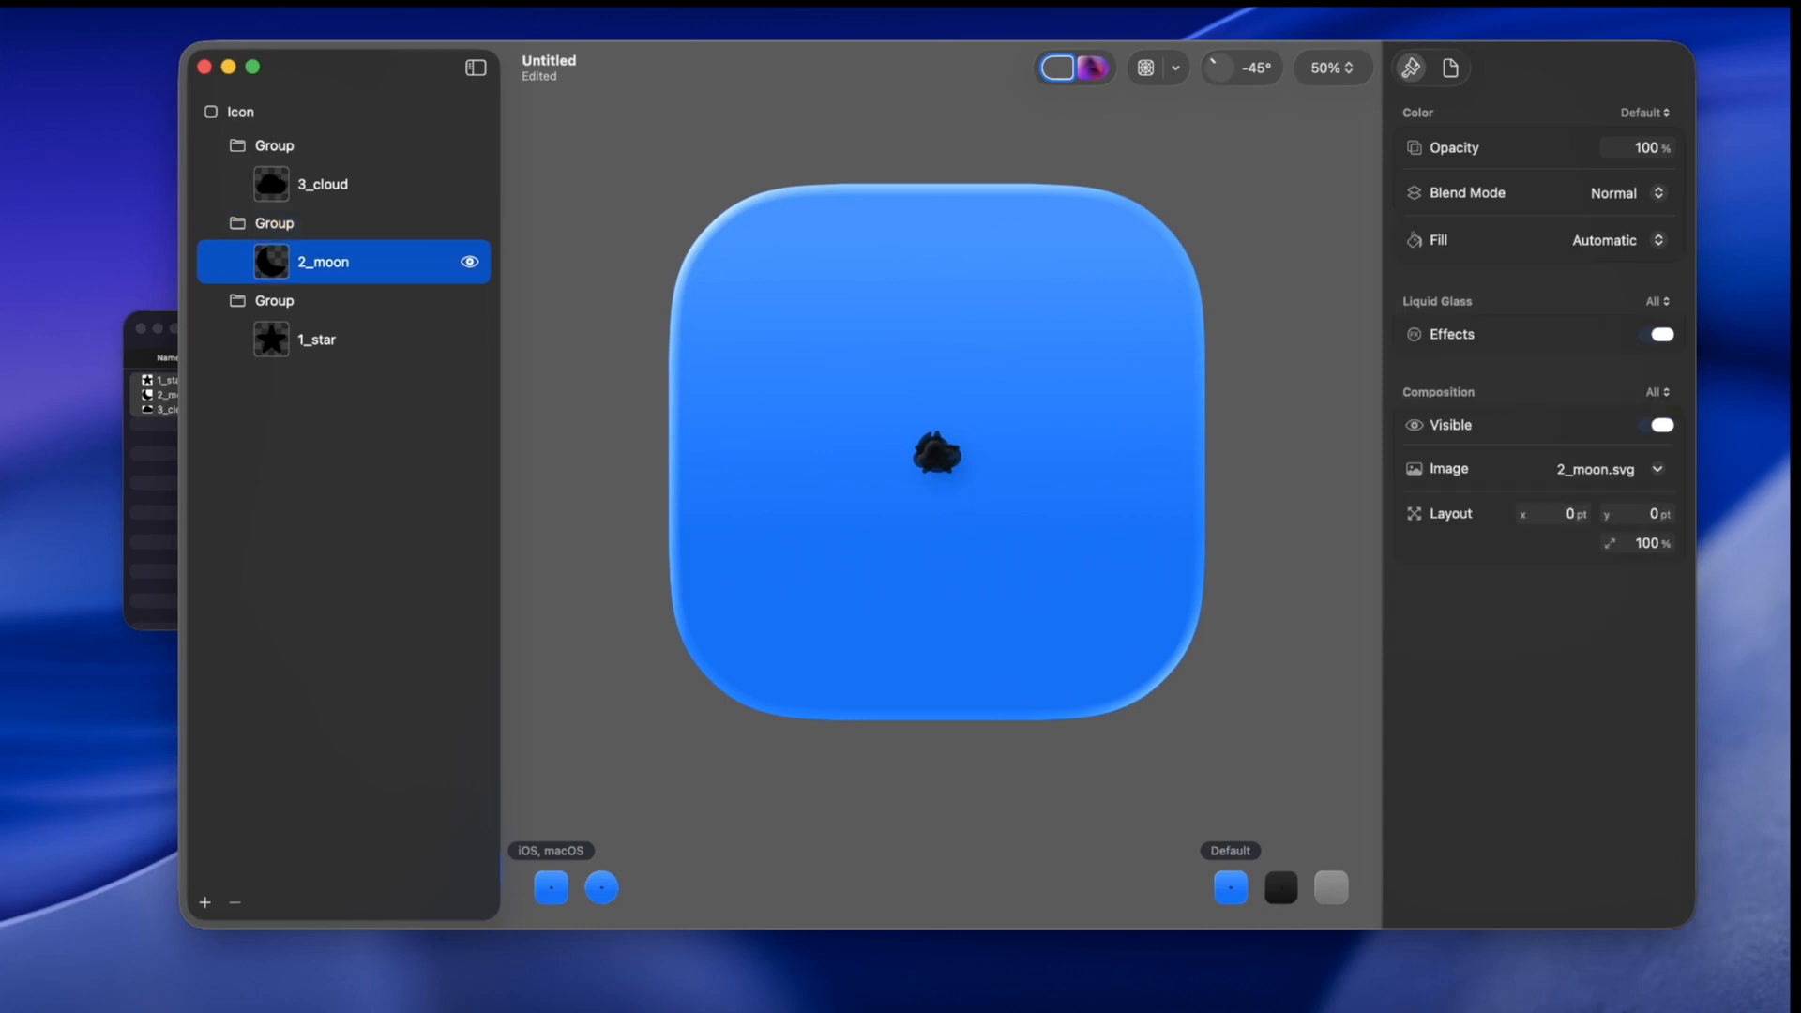
left_click(322, 339)
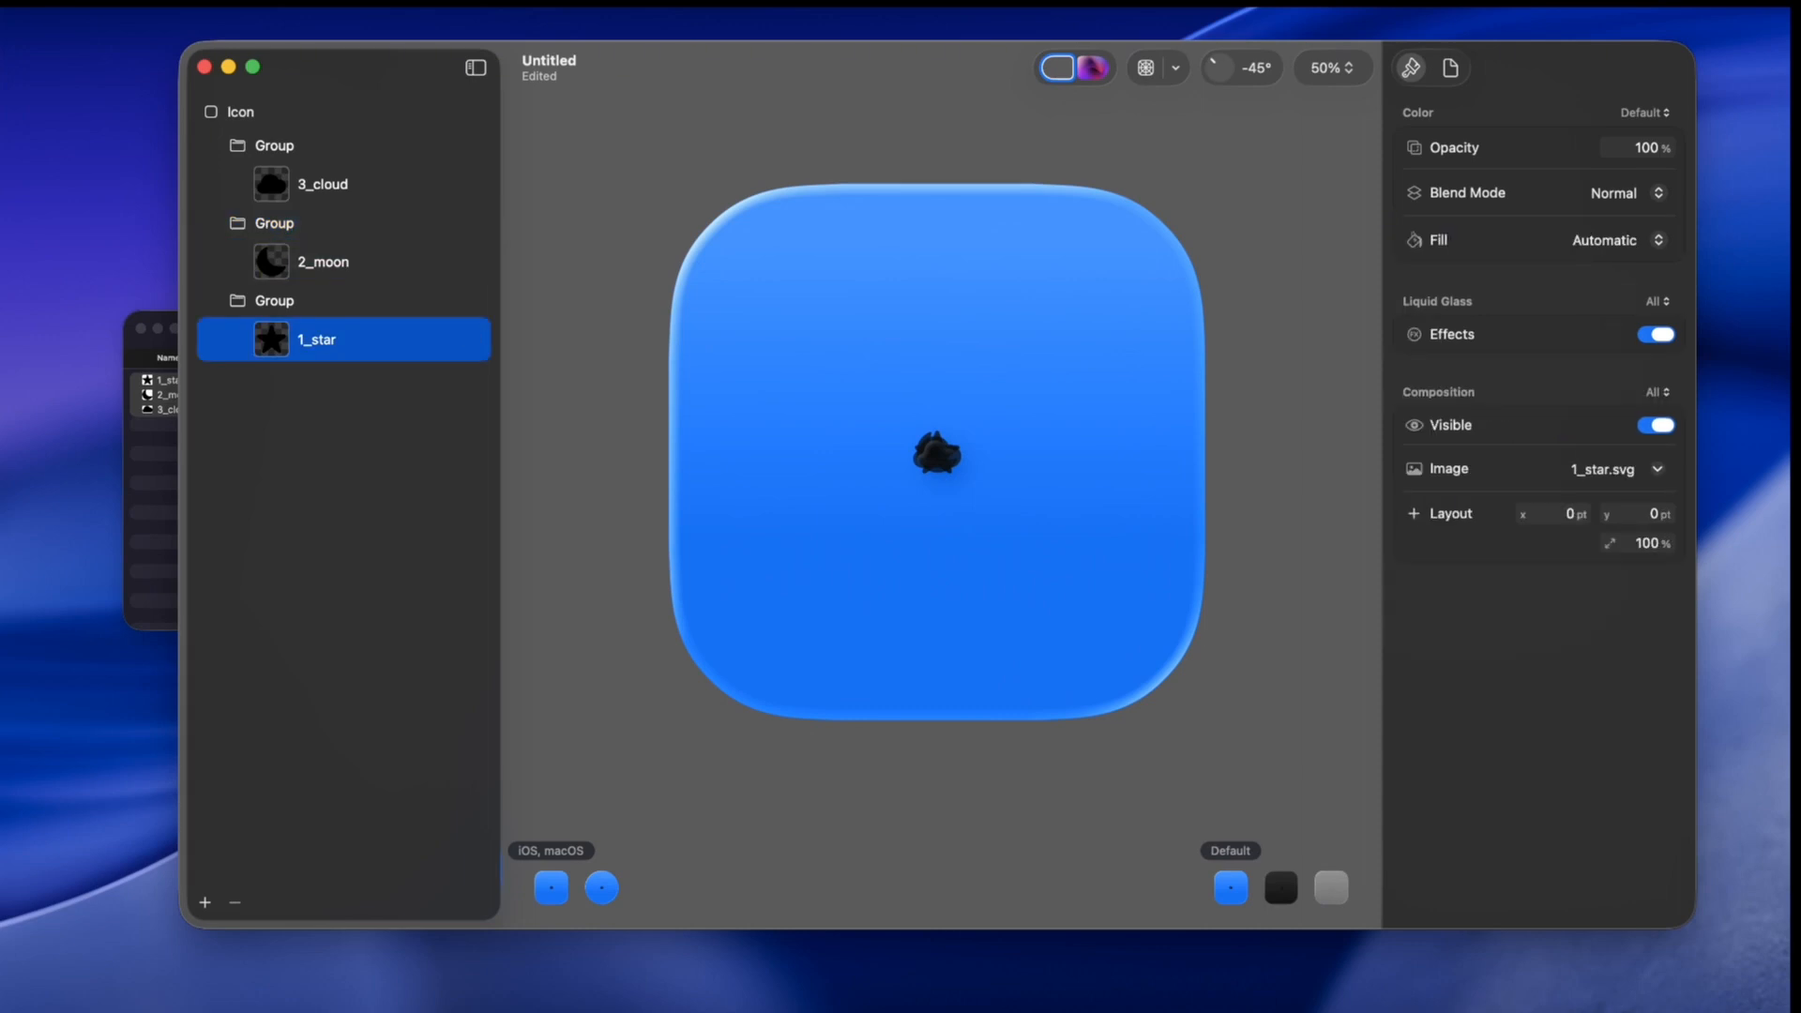
left_click(1647, 543)
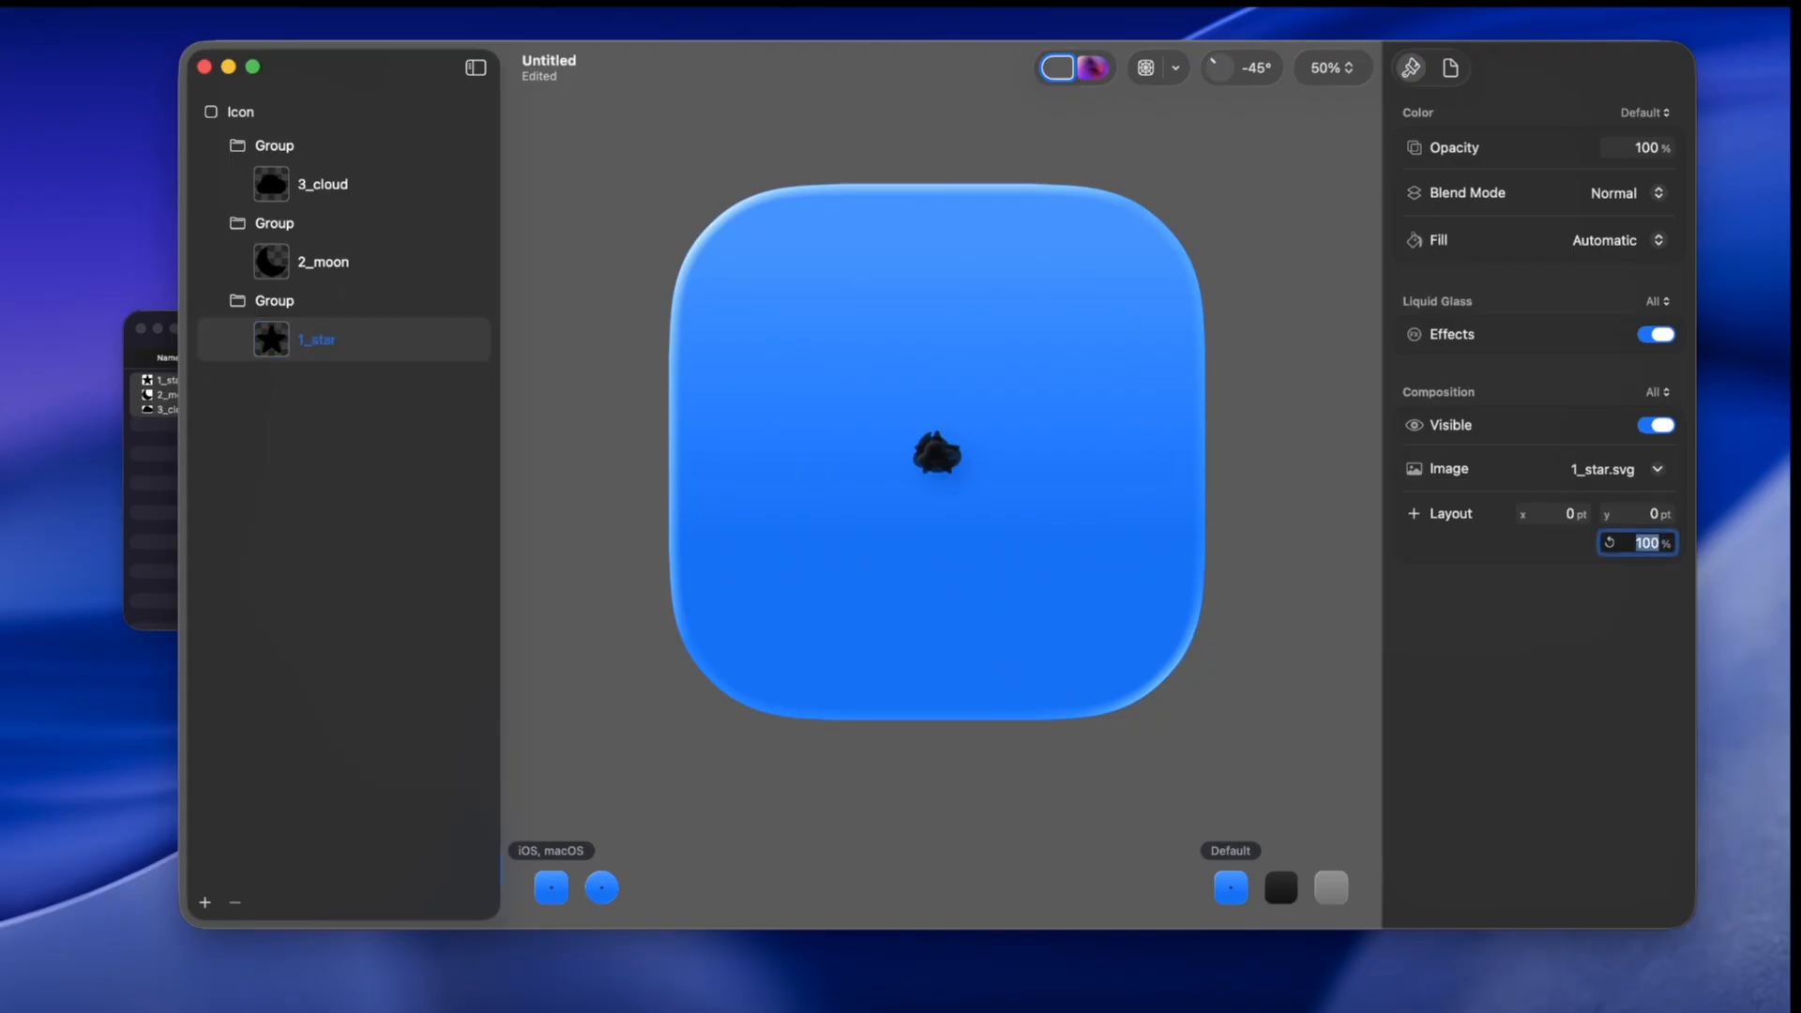
type("500")
key("Return")
Step: Scale the 2_moon layer to 700%
left_click(275, 301)
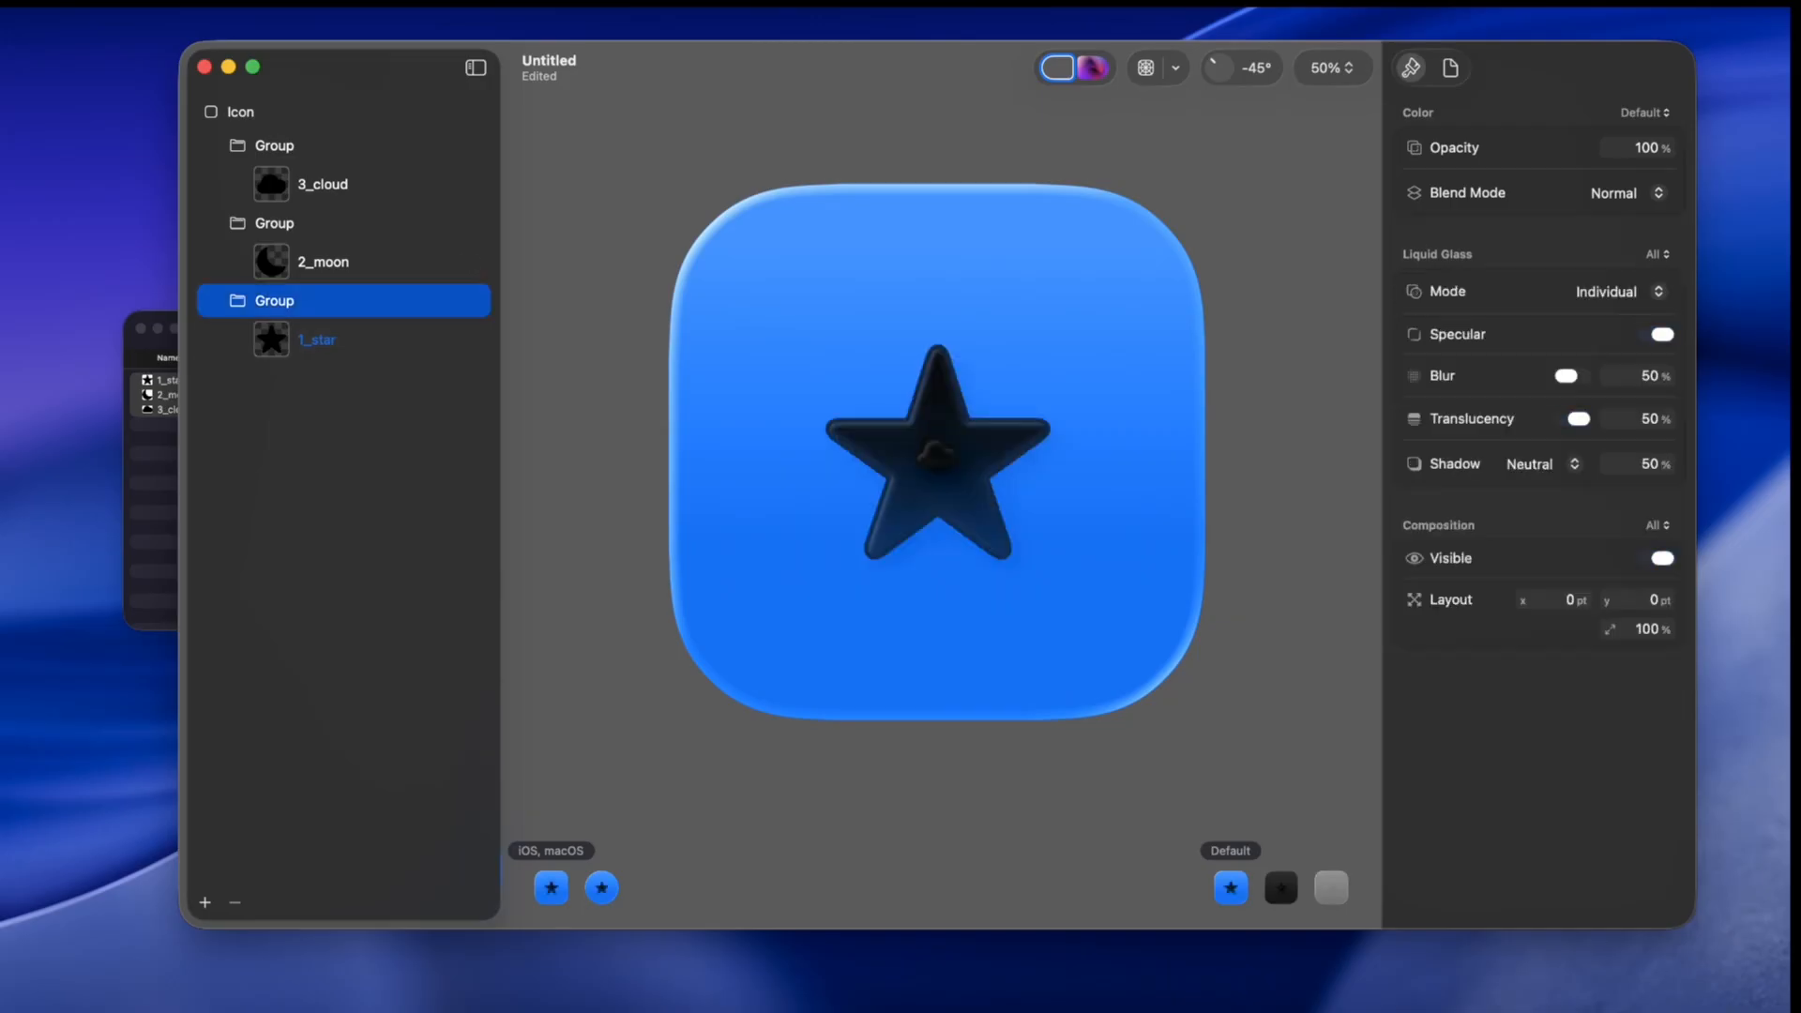
left_click(324, 263)
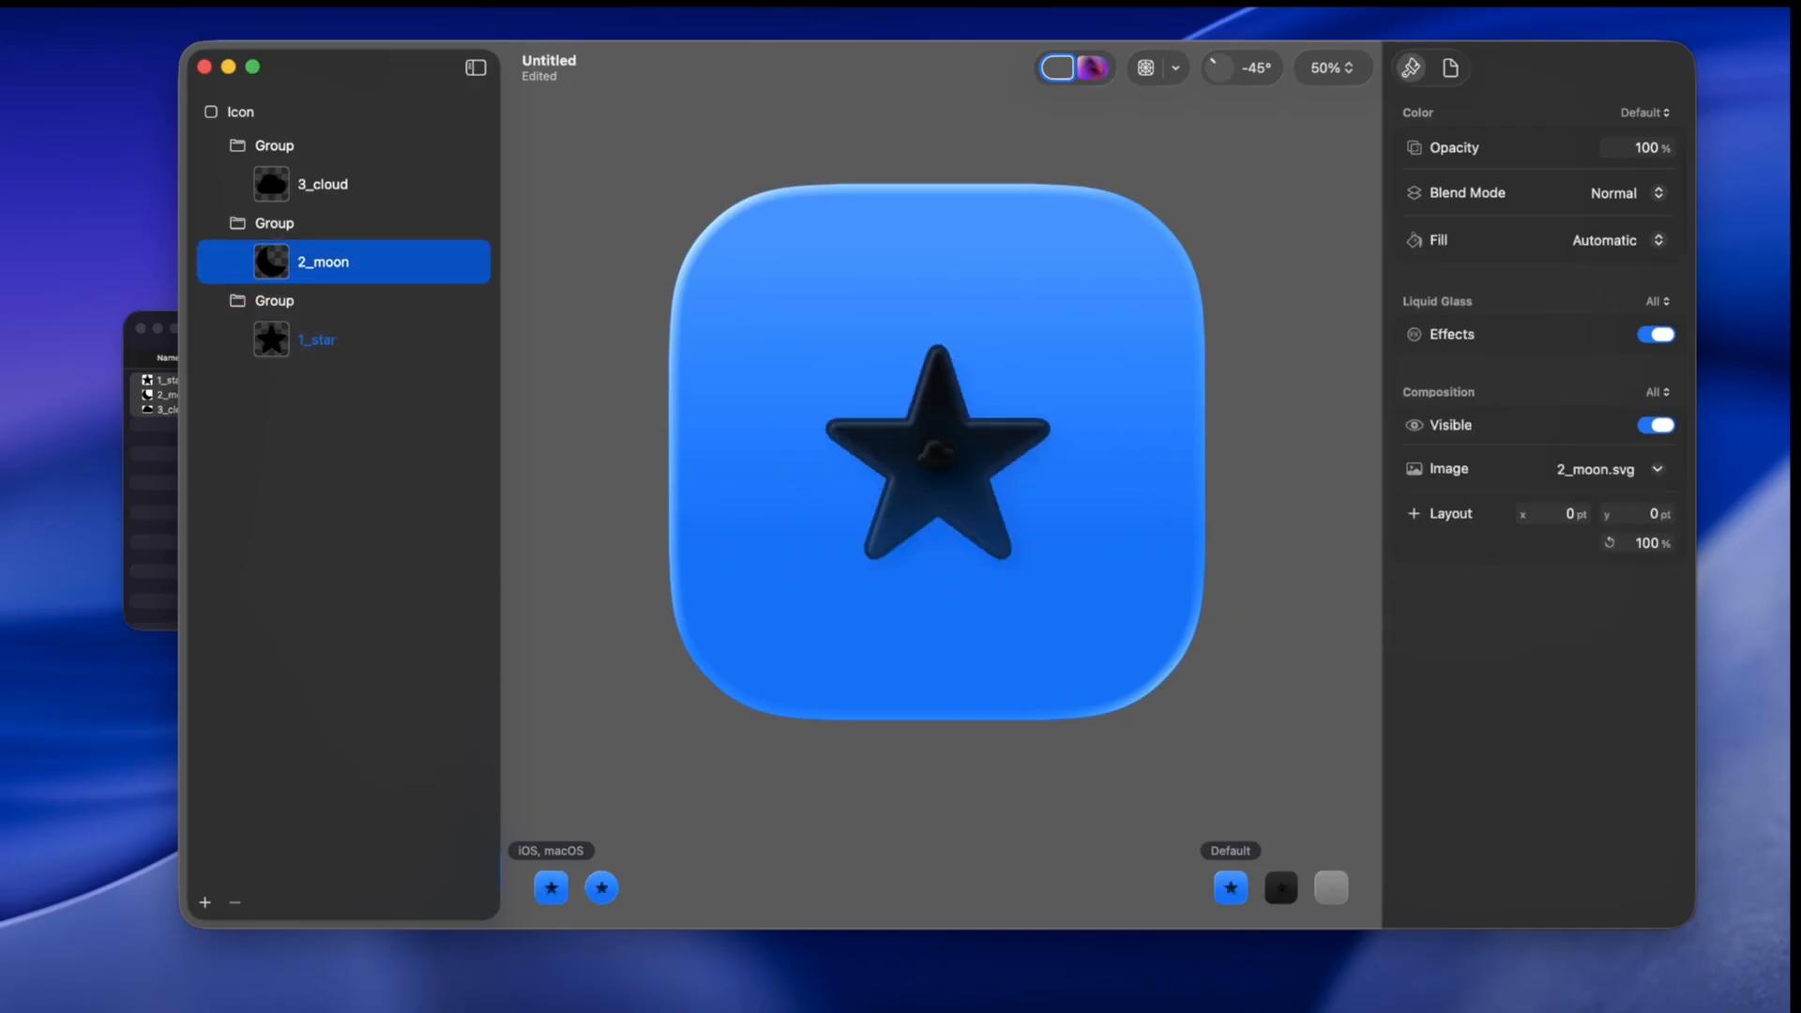
left_click(1647, 543)
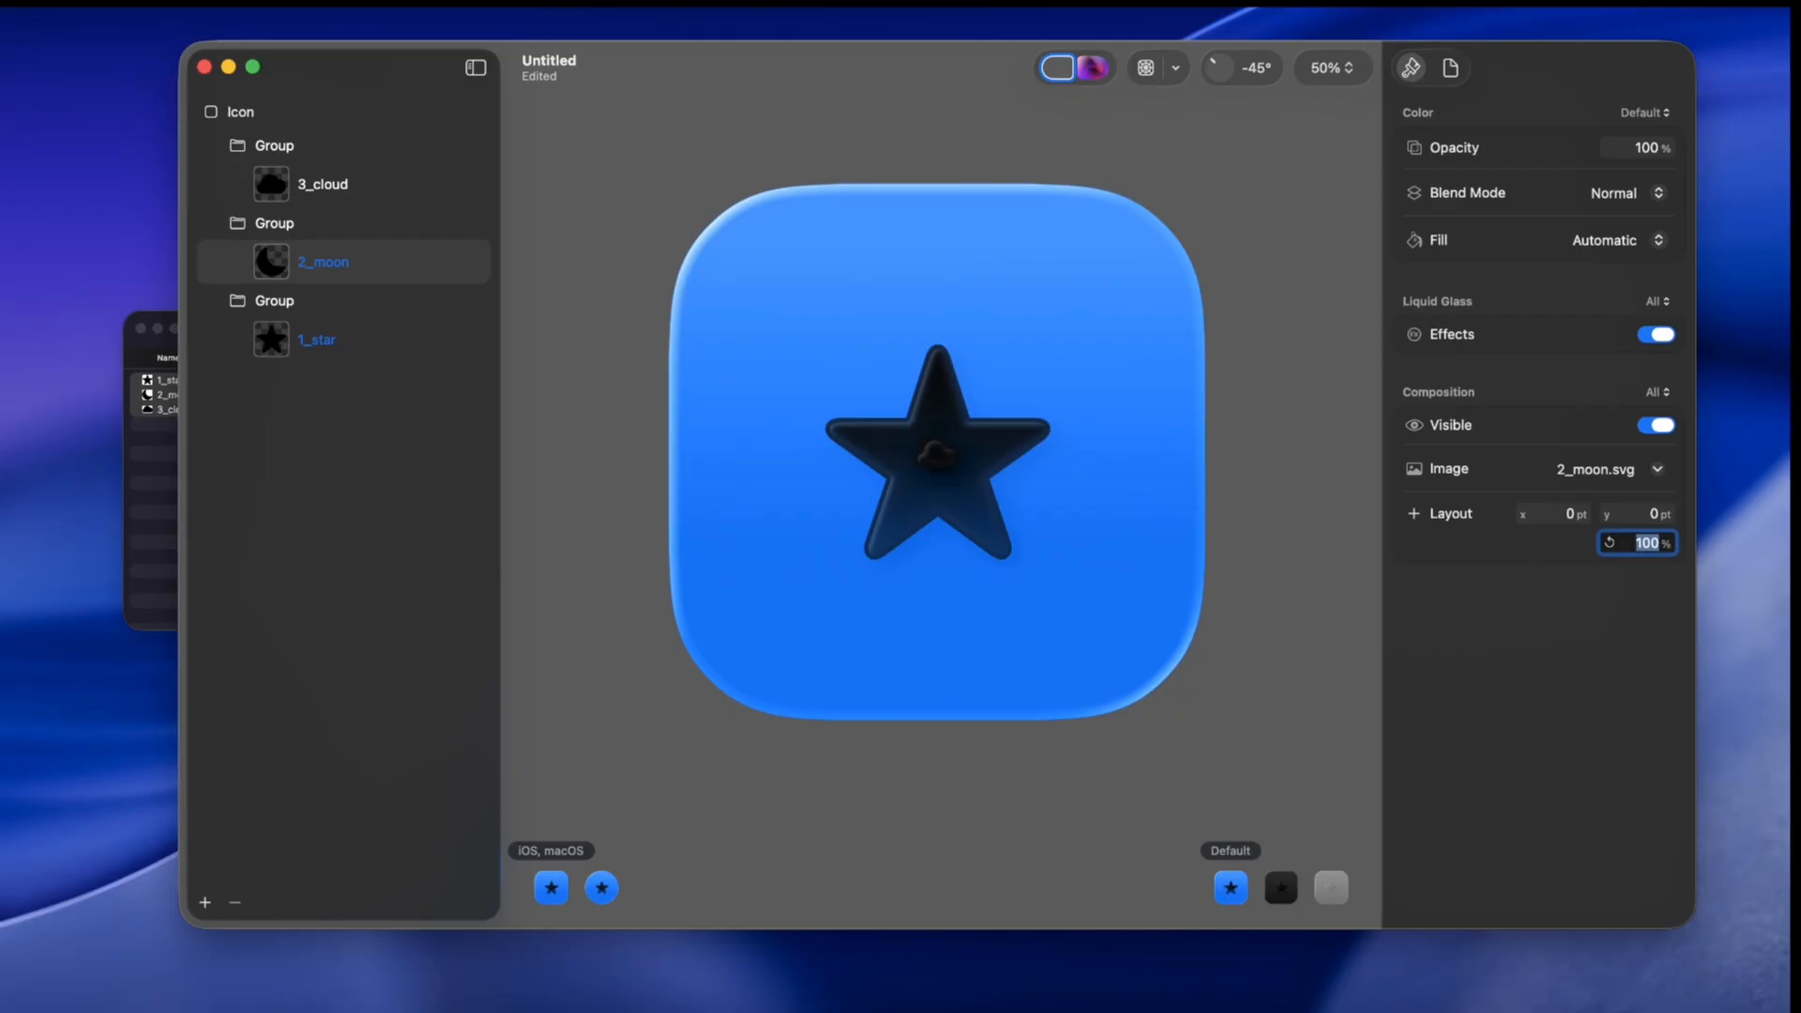
type("700")
key("Return")
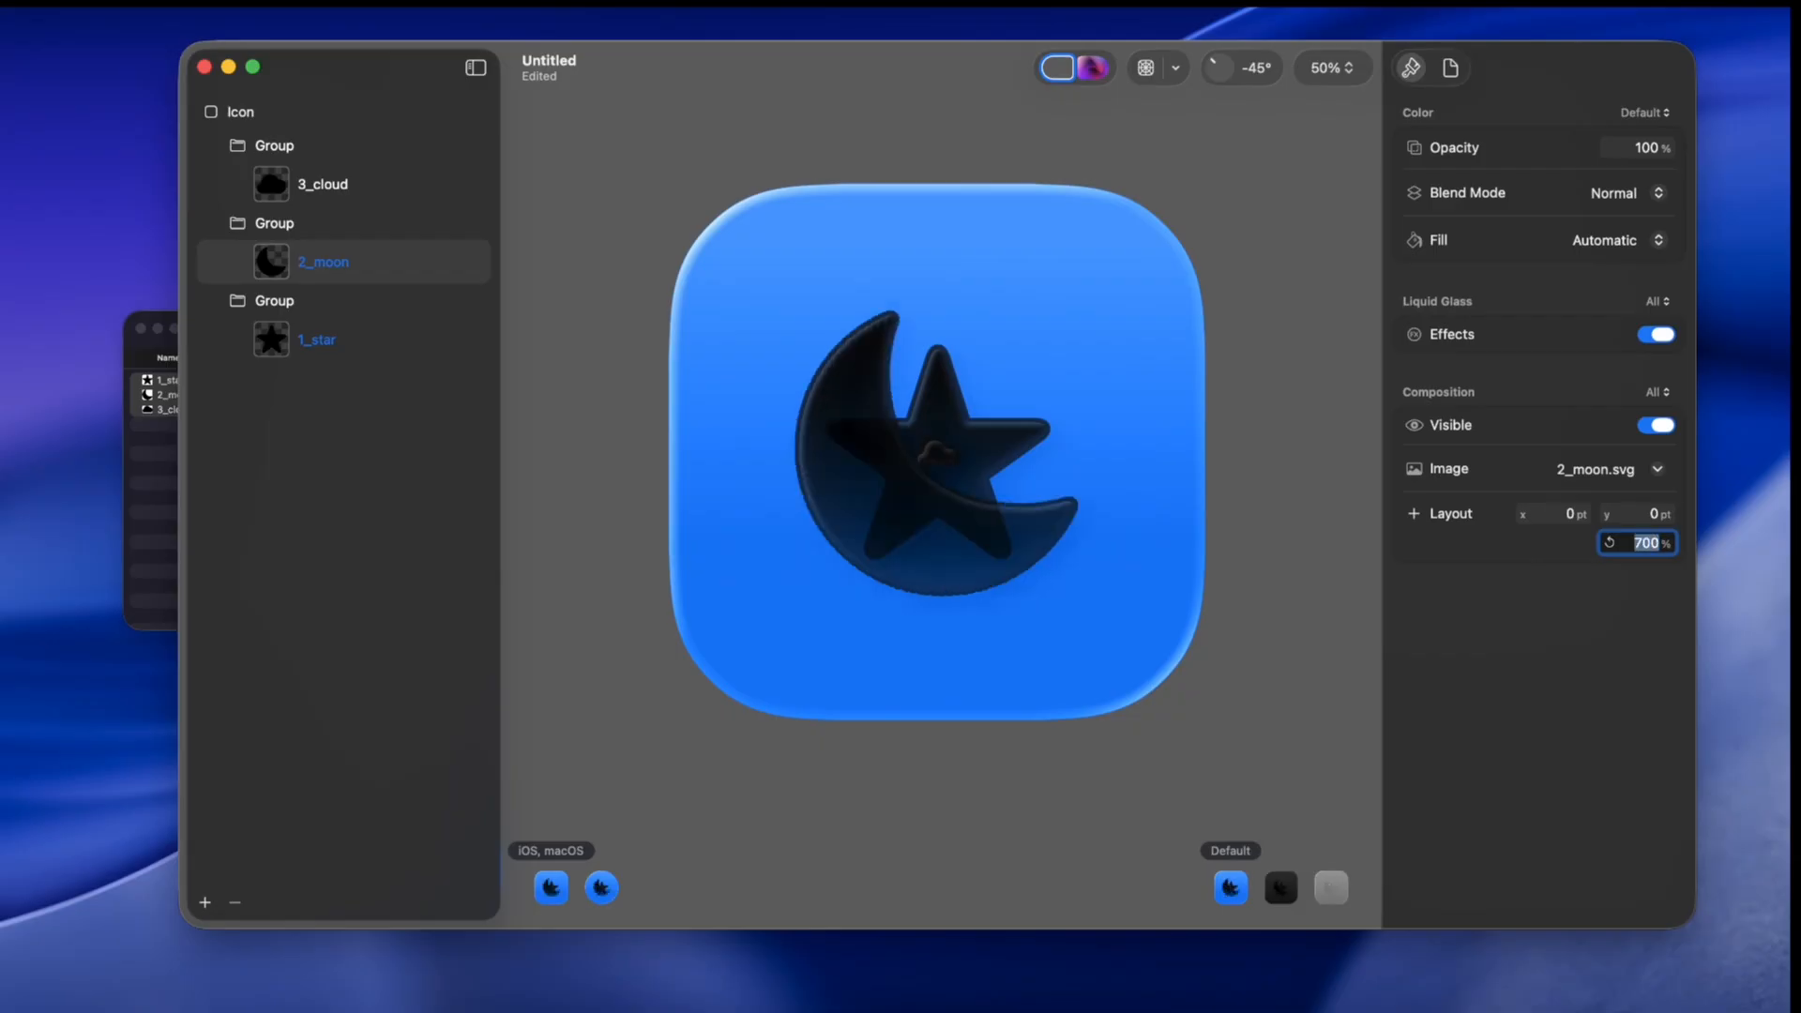
Step: Scale the 3_cloud layer to 600% and move it toward the lower left of the icon
left_click(324, 184)
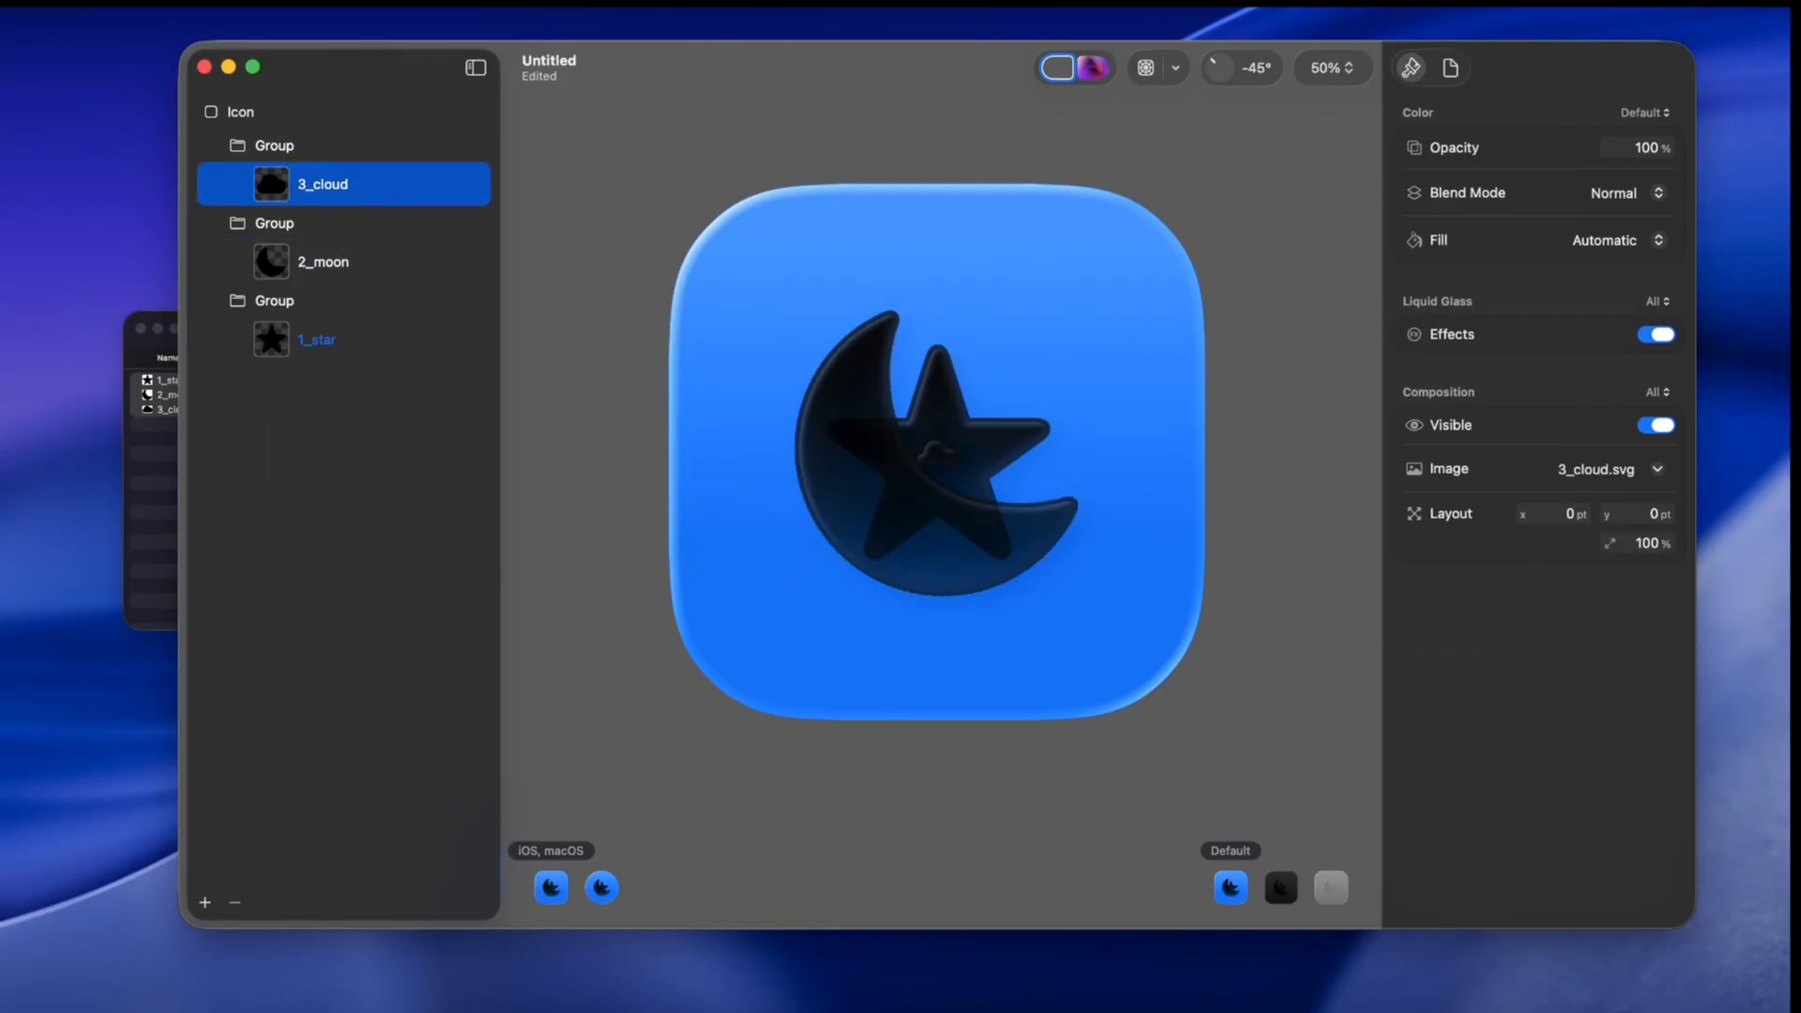
left_click(1648, 543)
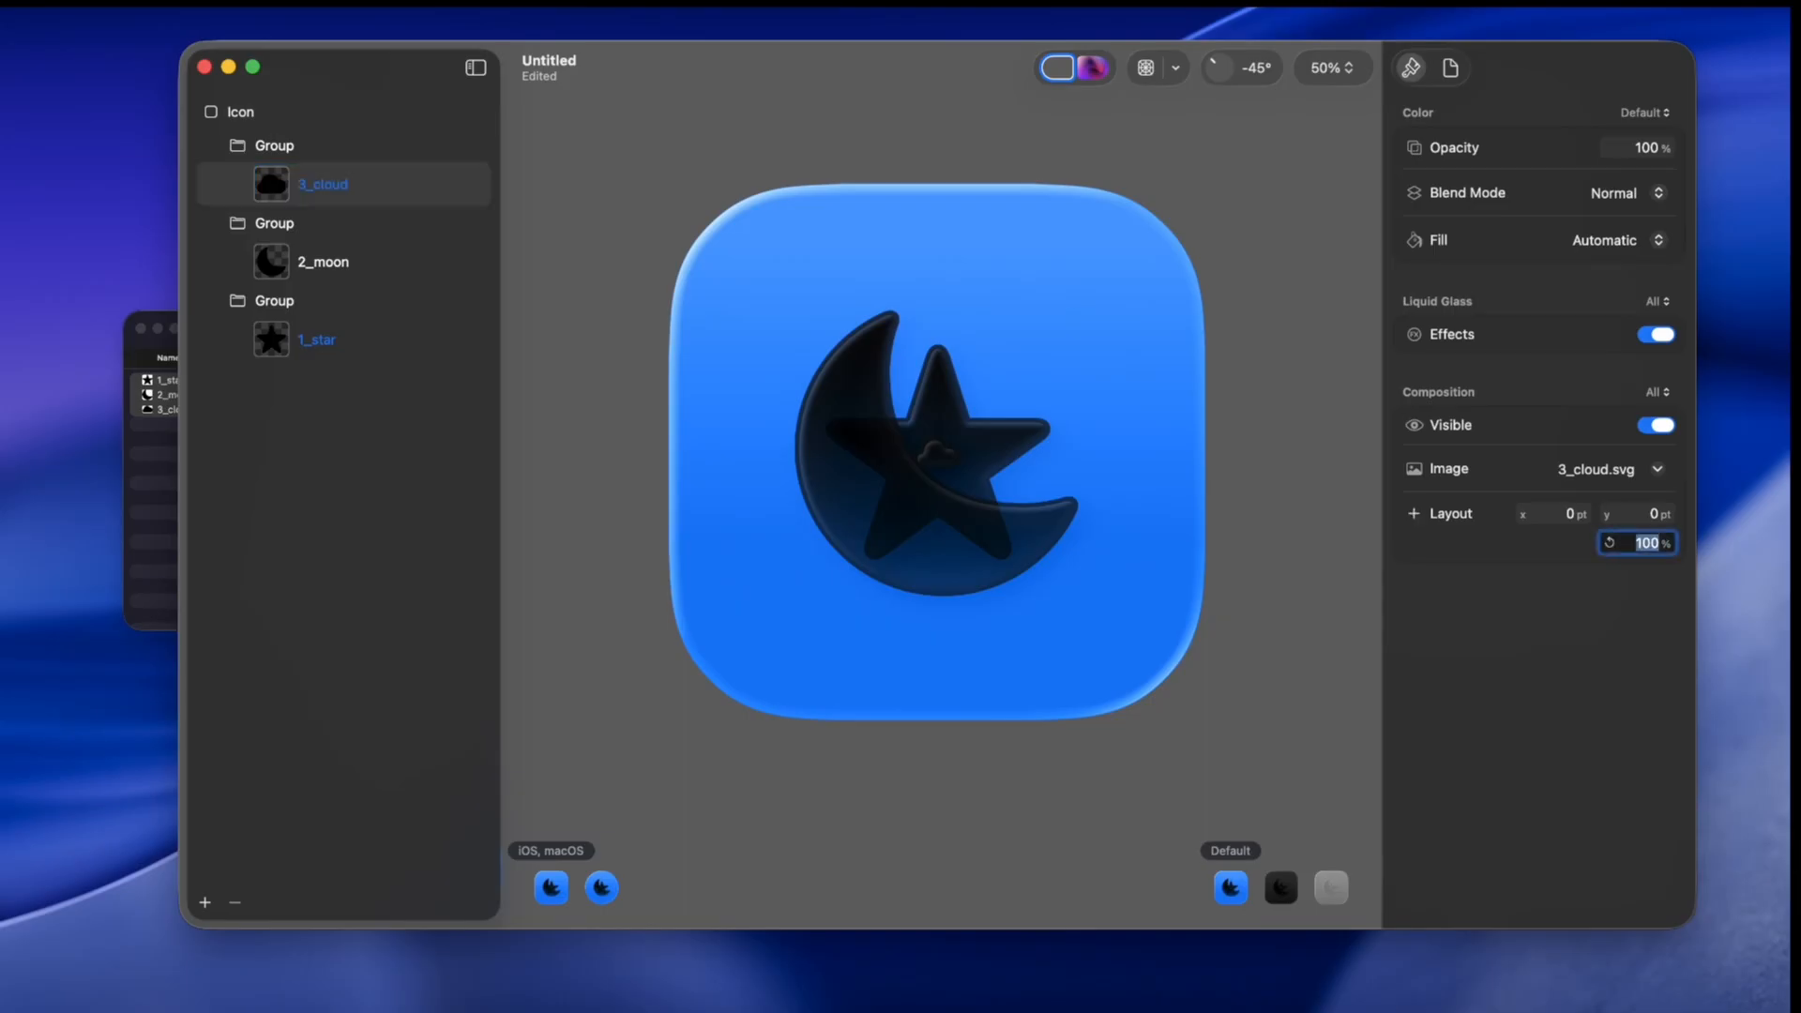
type("00")
key("Return")
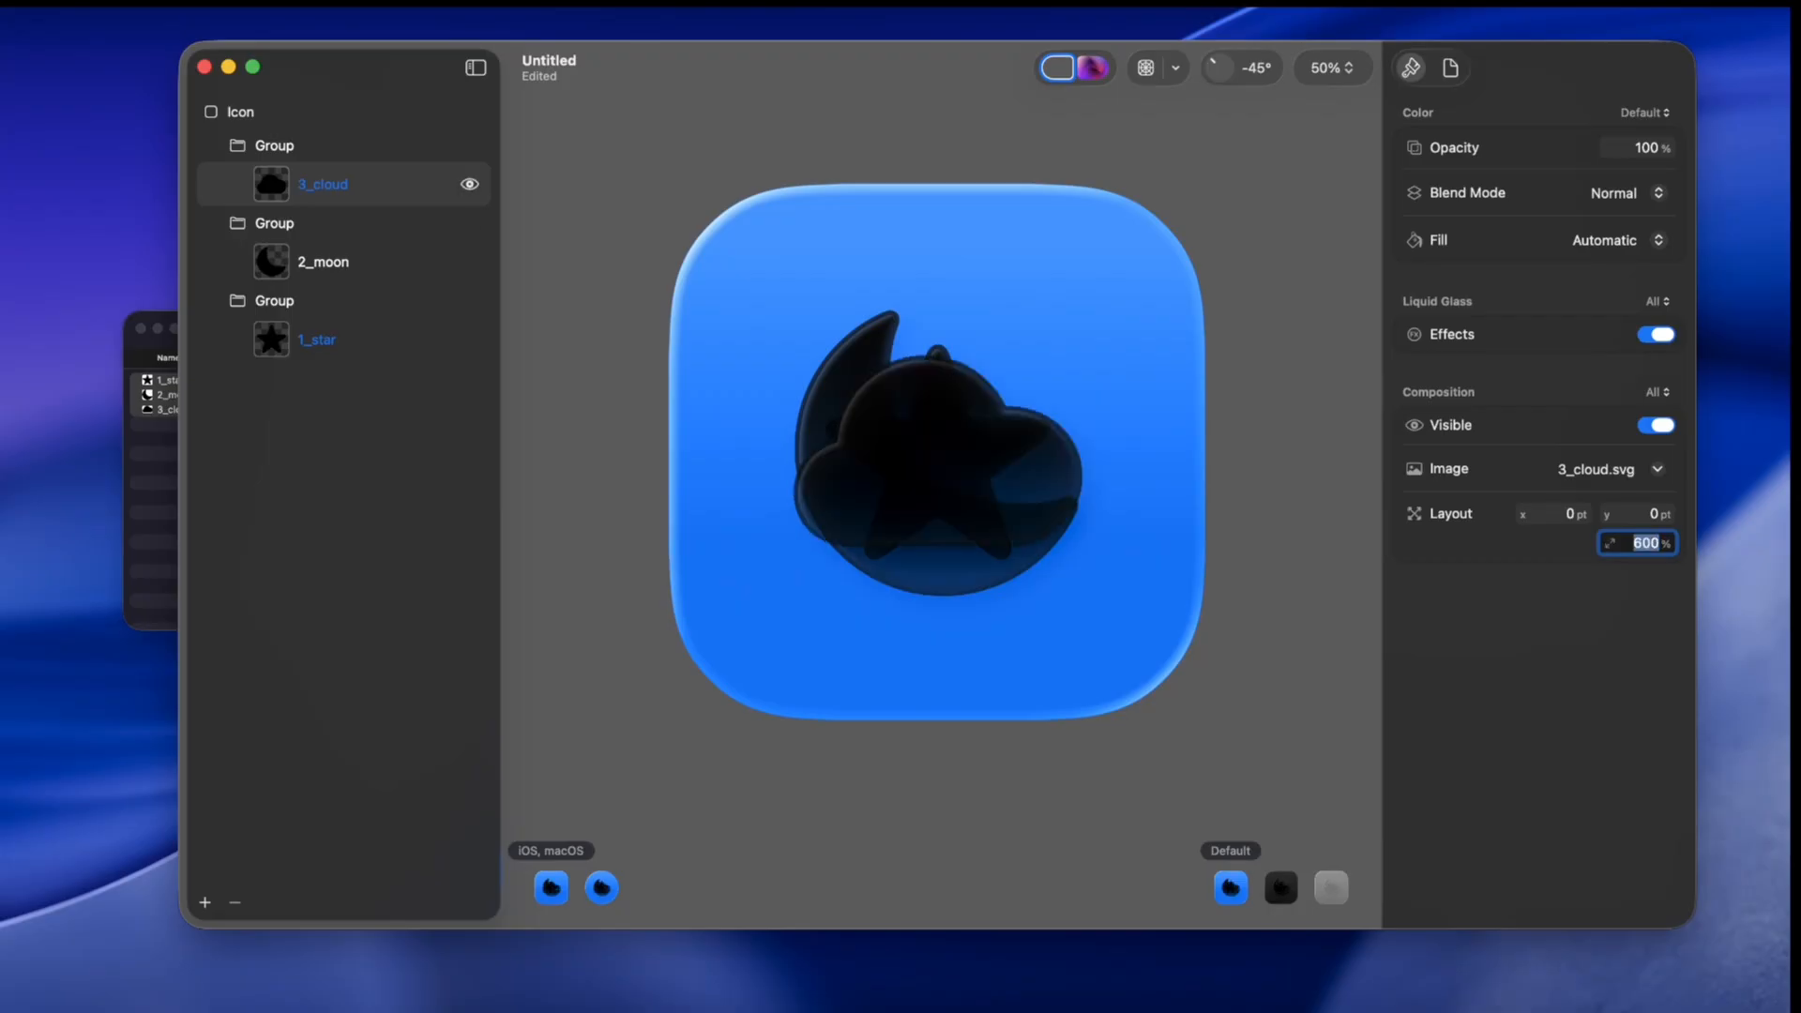
left_click_drag(929, 460, 872, 546)
Step: Move the moon toward the upper left and the star to the upper right, at about x 158 pt, y -196.8 pt
left_click(344, 261)
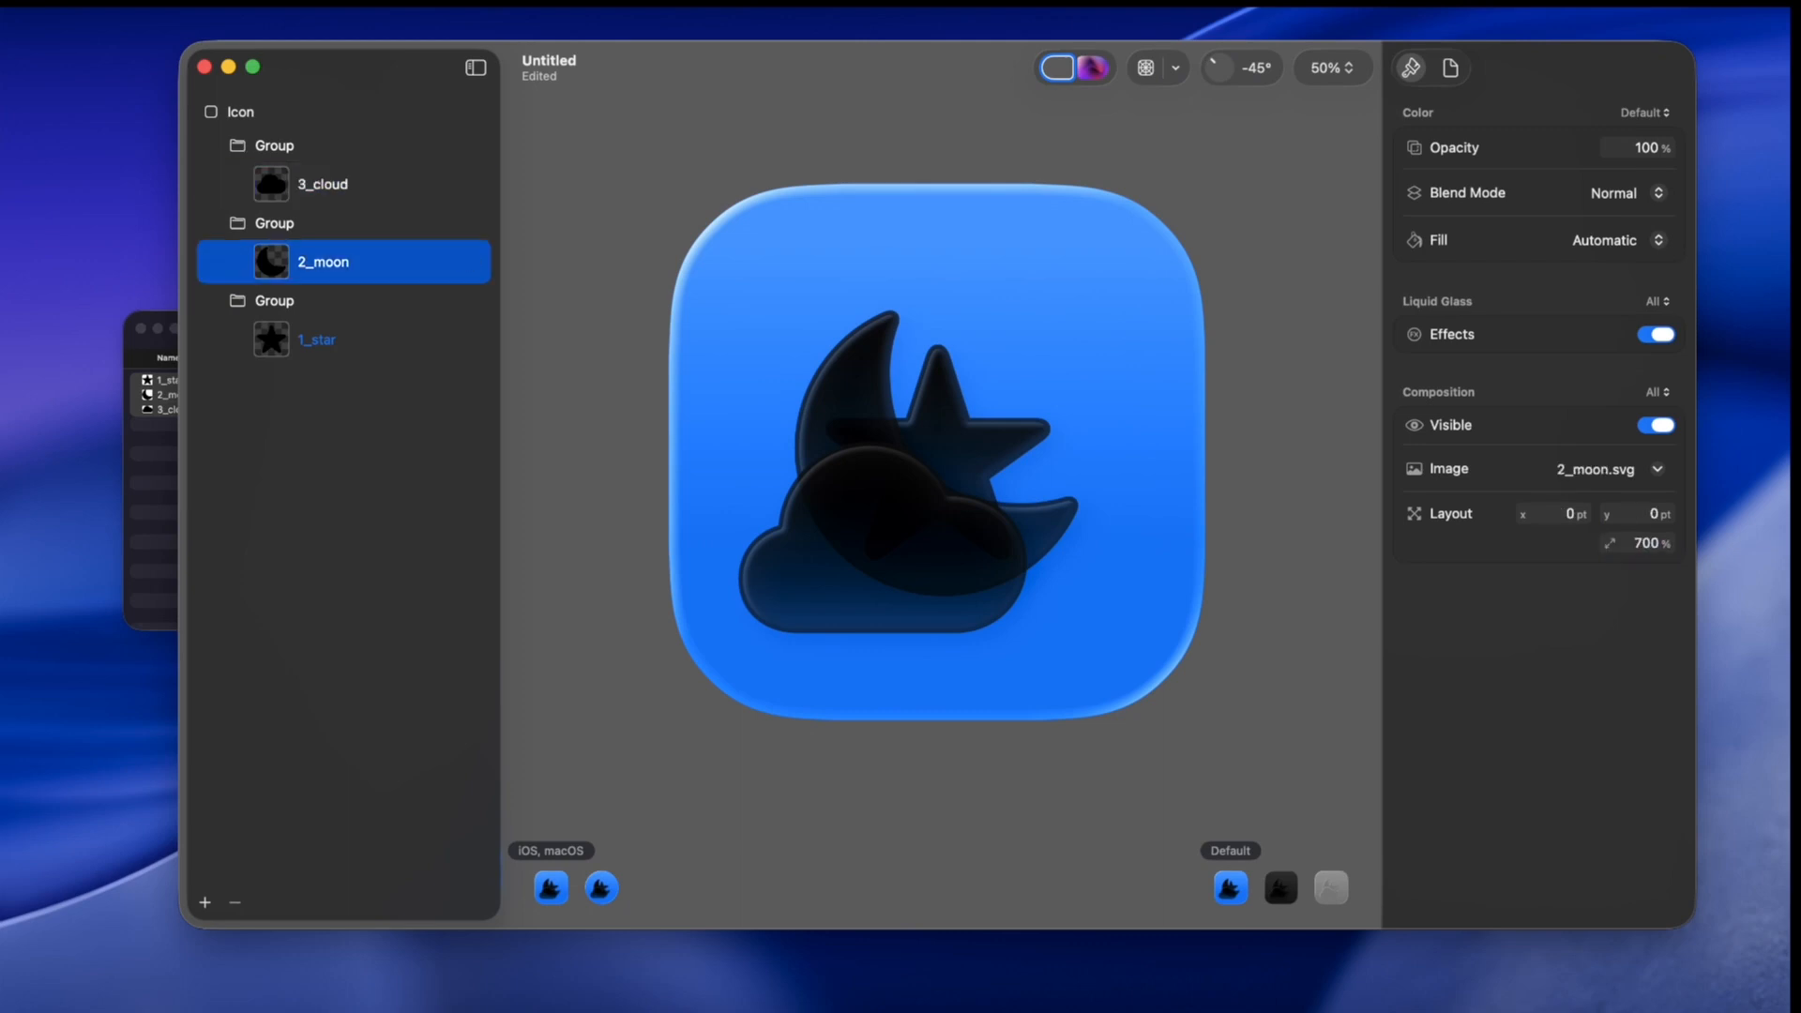
left_click_drag(840, 403, 810, 330)
left_click(376, 340)
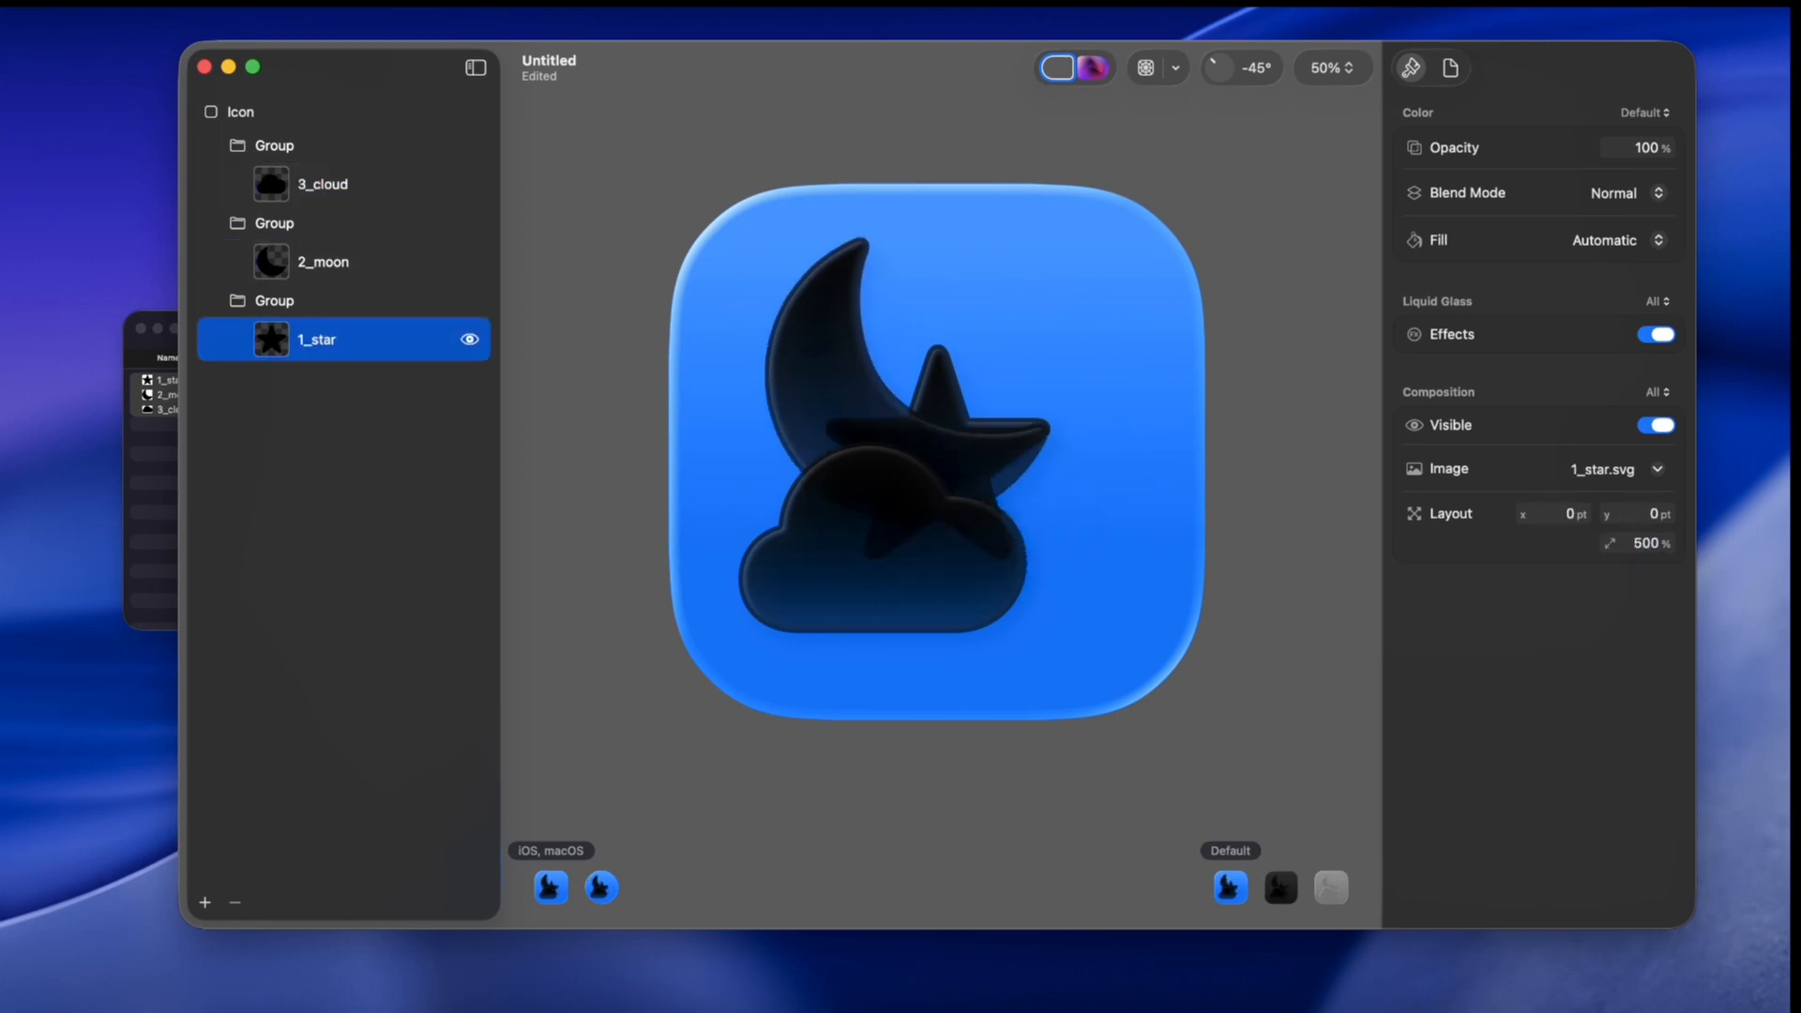
left_click_drag(938, 417, 1021, 318)
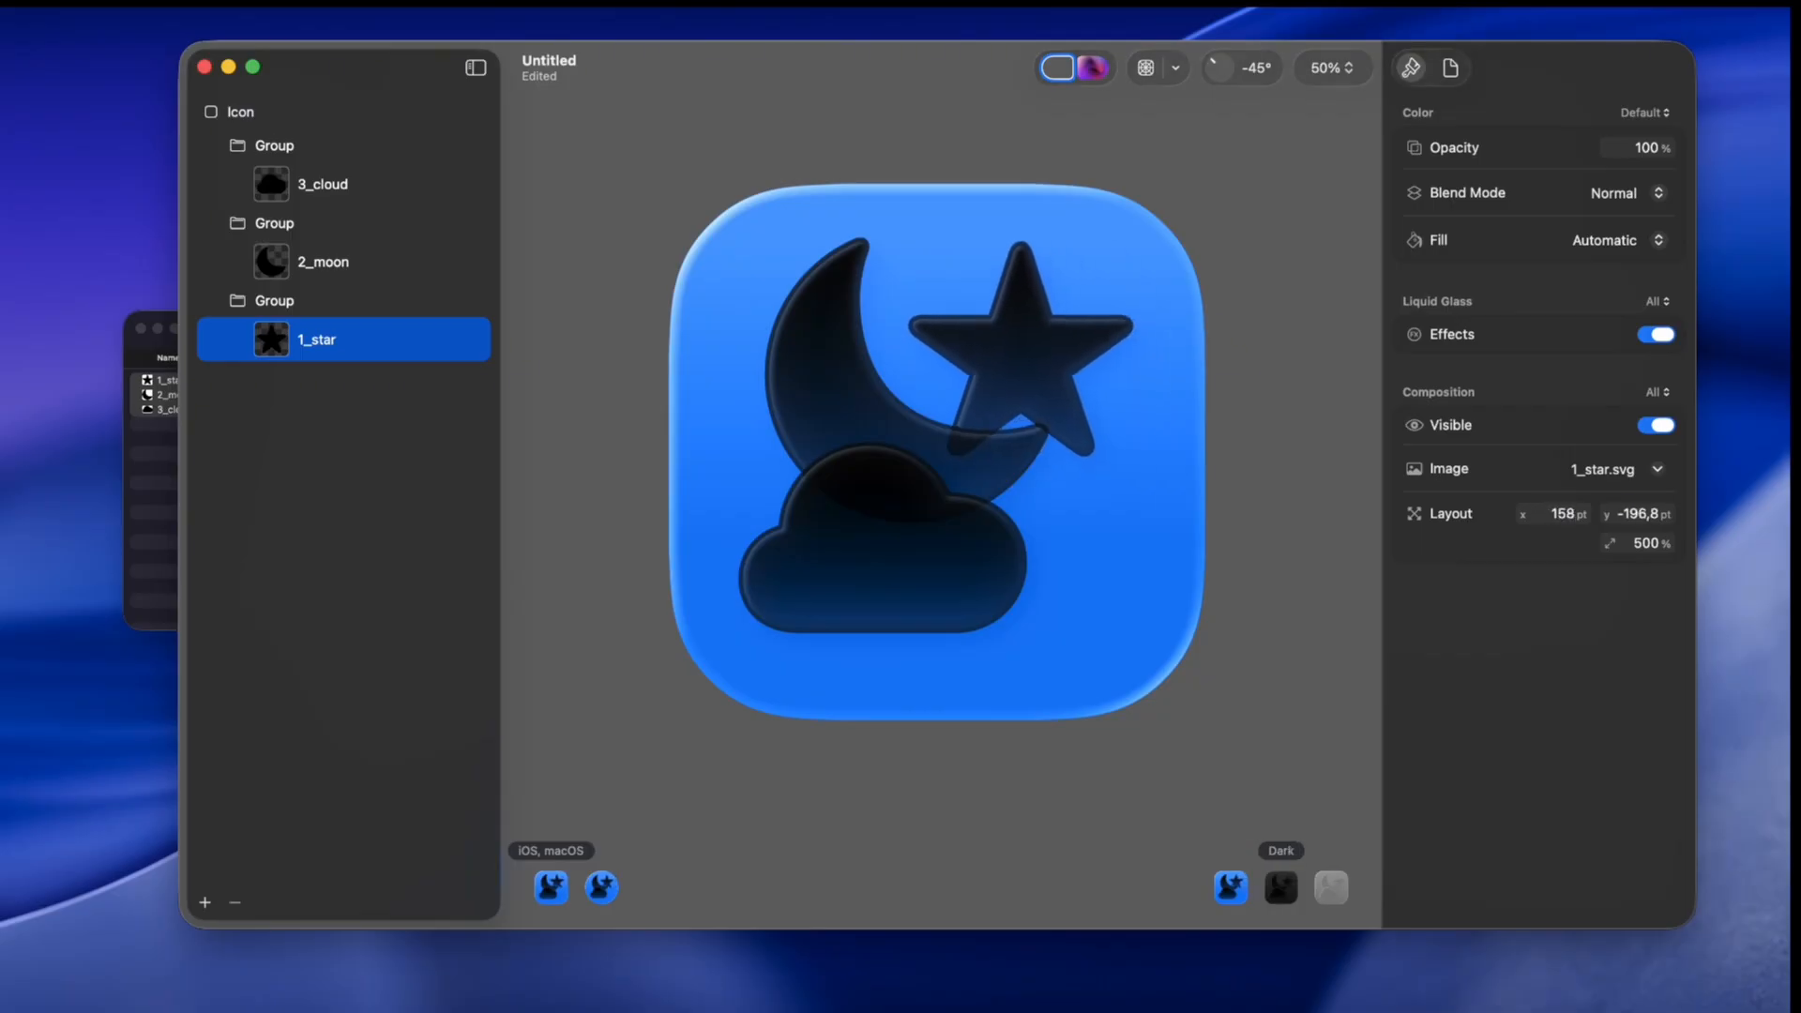
Step: Switch the icon preview to the Dark appearance, toggling the grid overlay on and off
left_click(1281, 887)
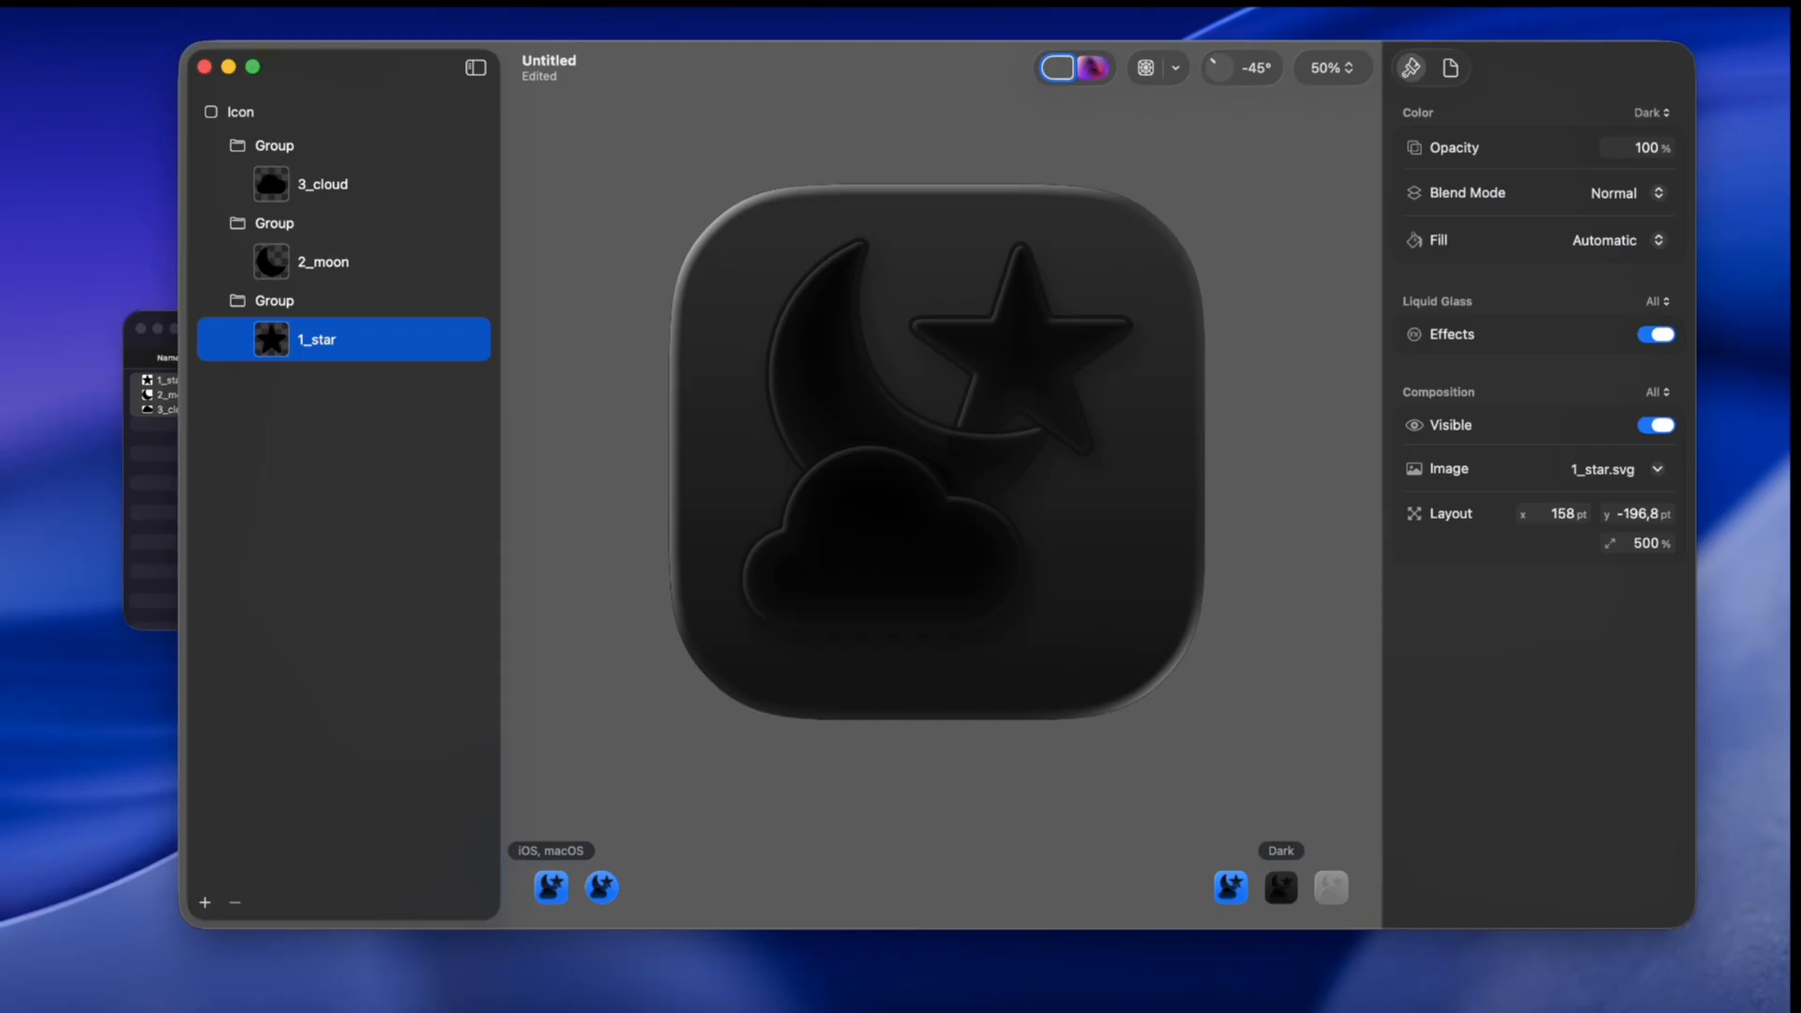
left_click(1146, 67)
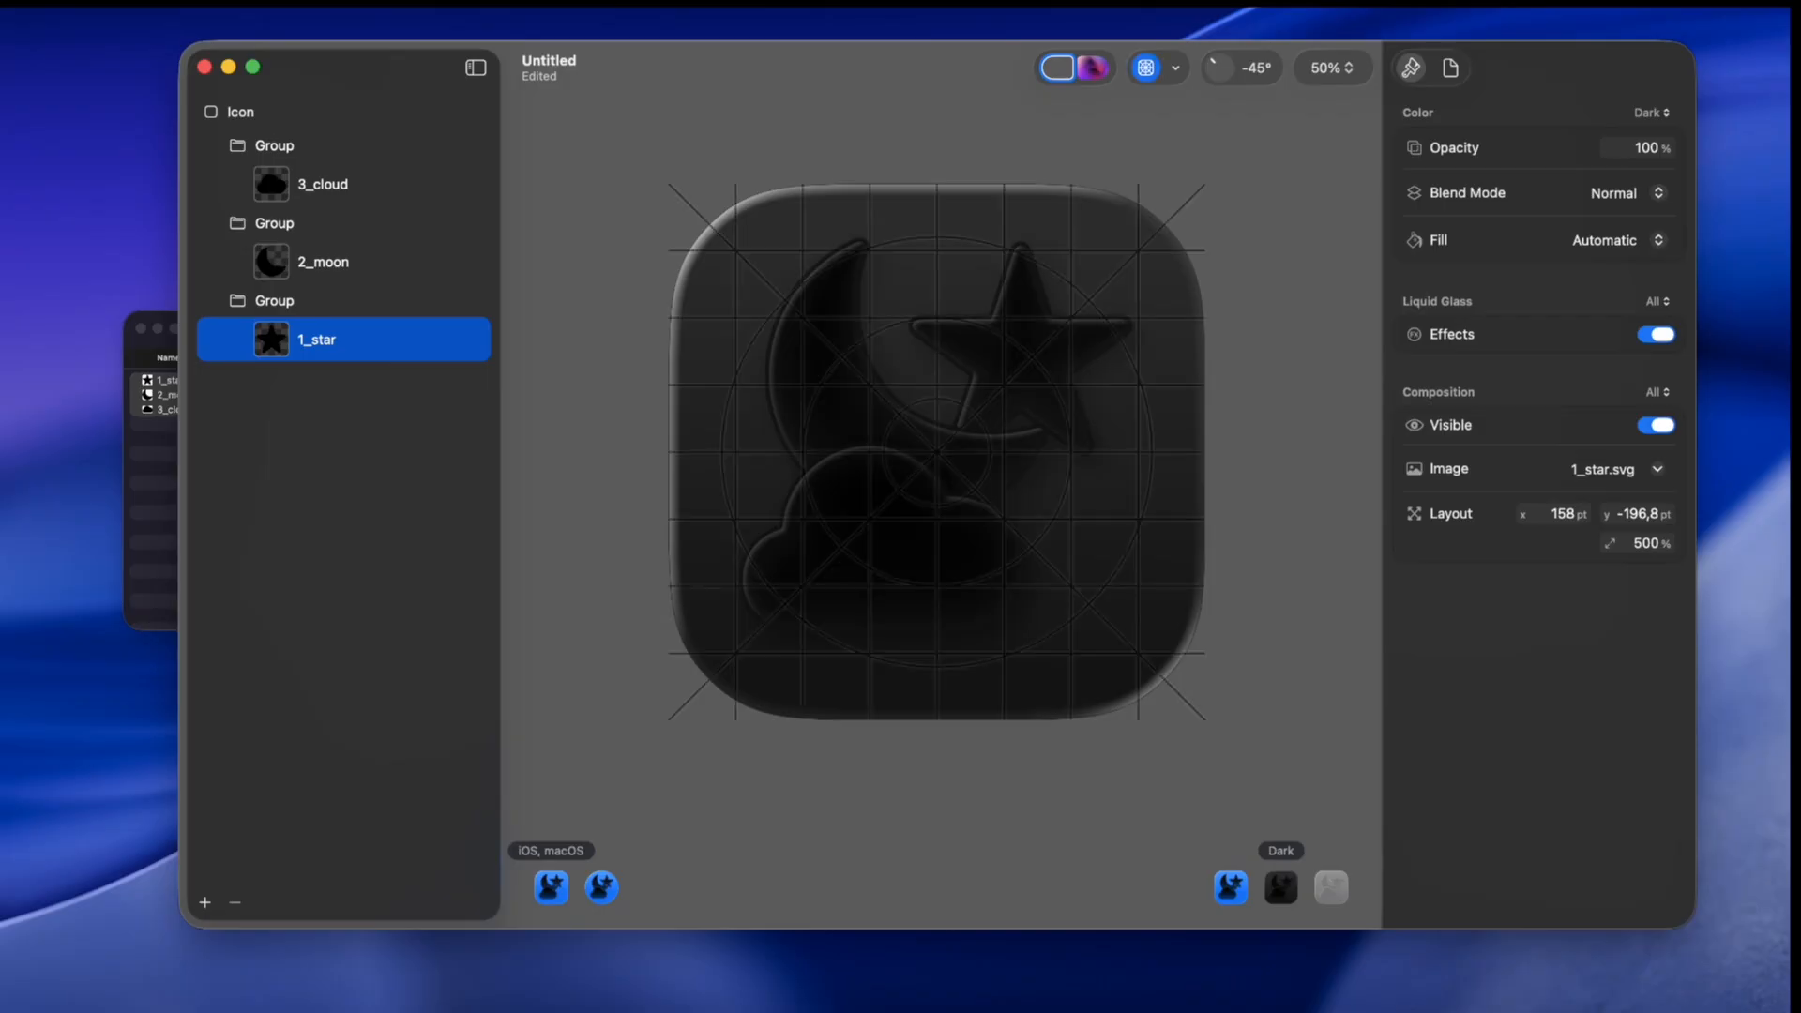
left_click(1146, 66)
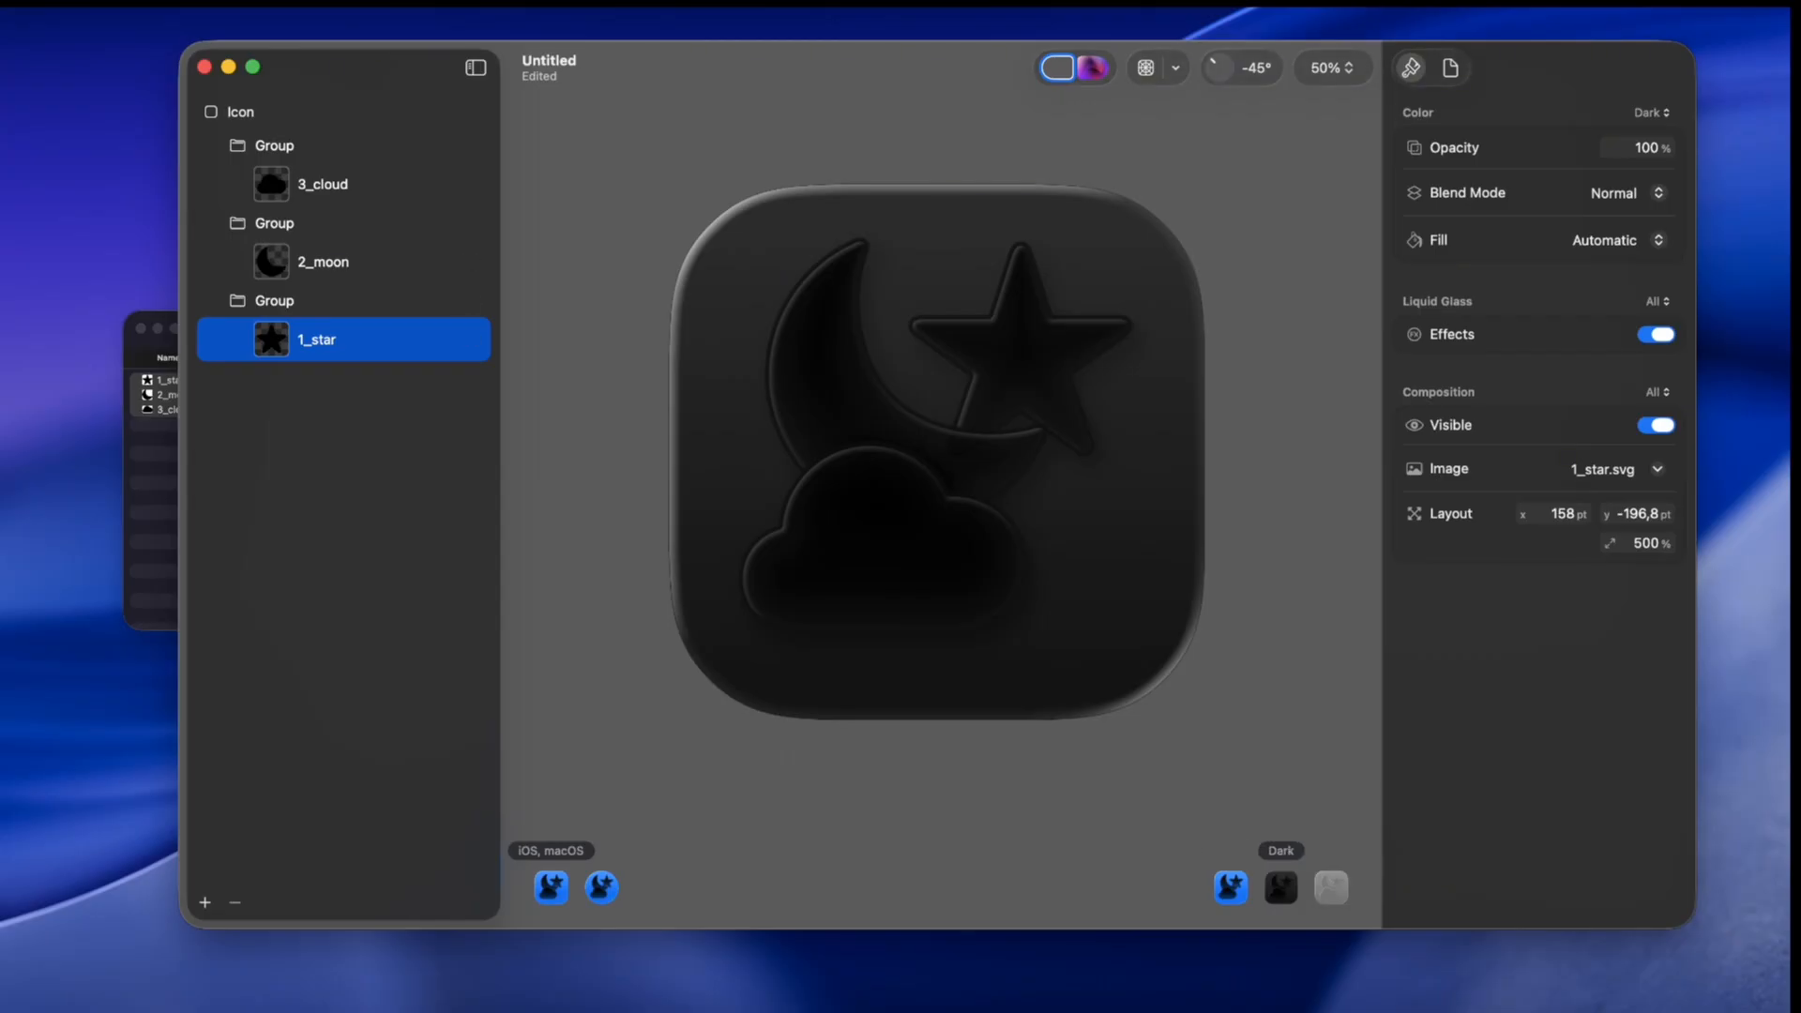
Step: Set the 3_cloud layer's fill to Gradient
left_click(241, 112)
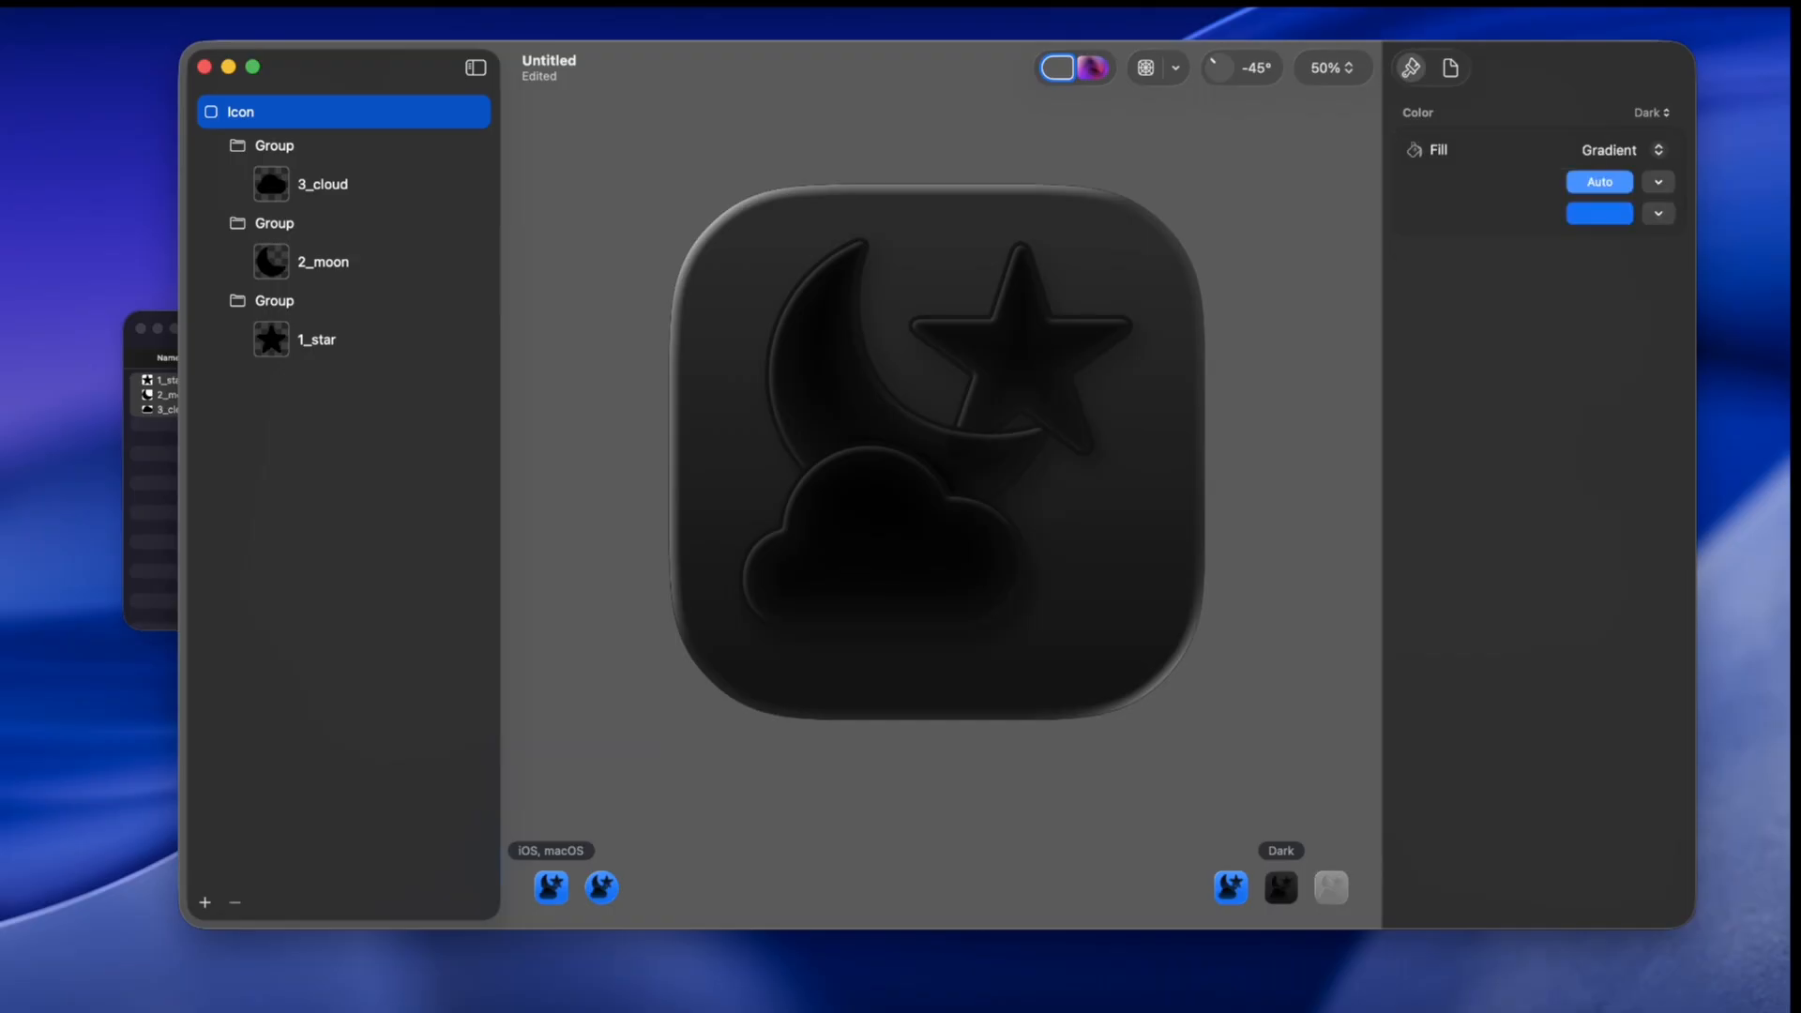
left_click(275, 145)
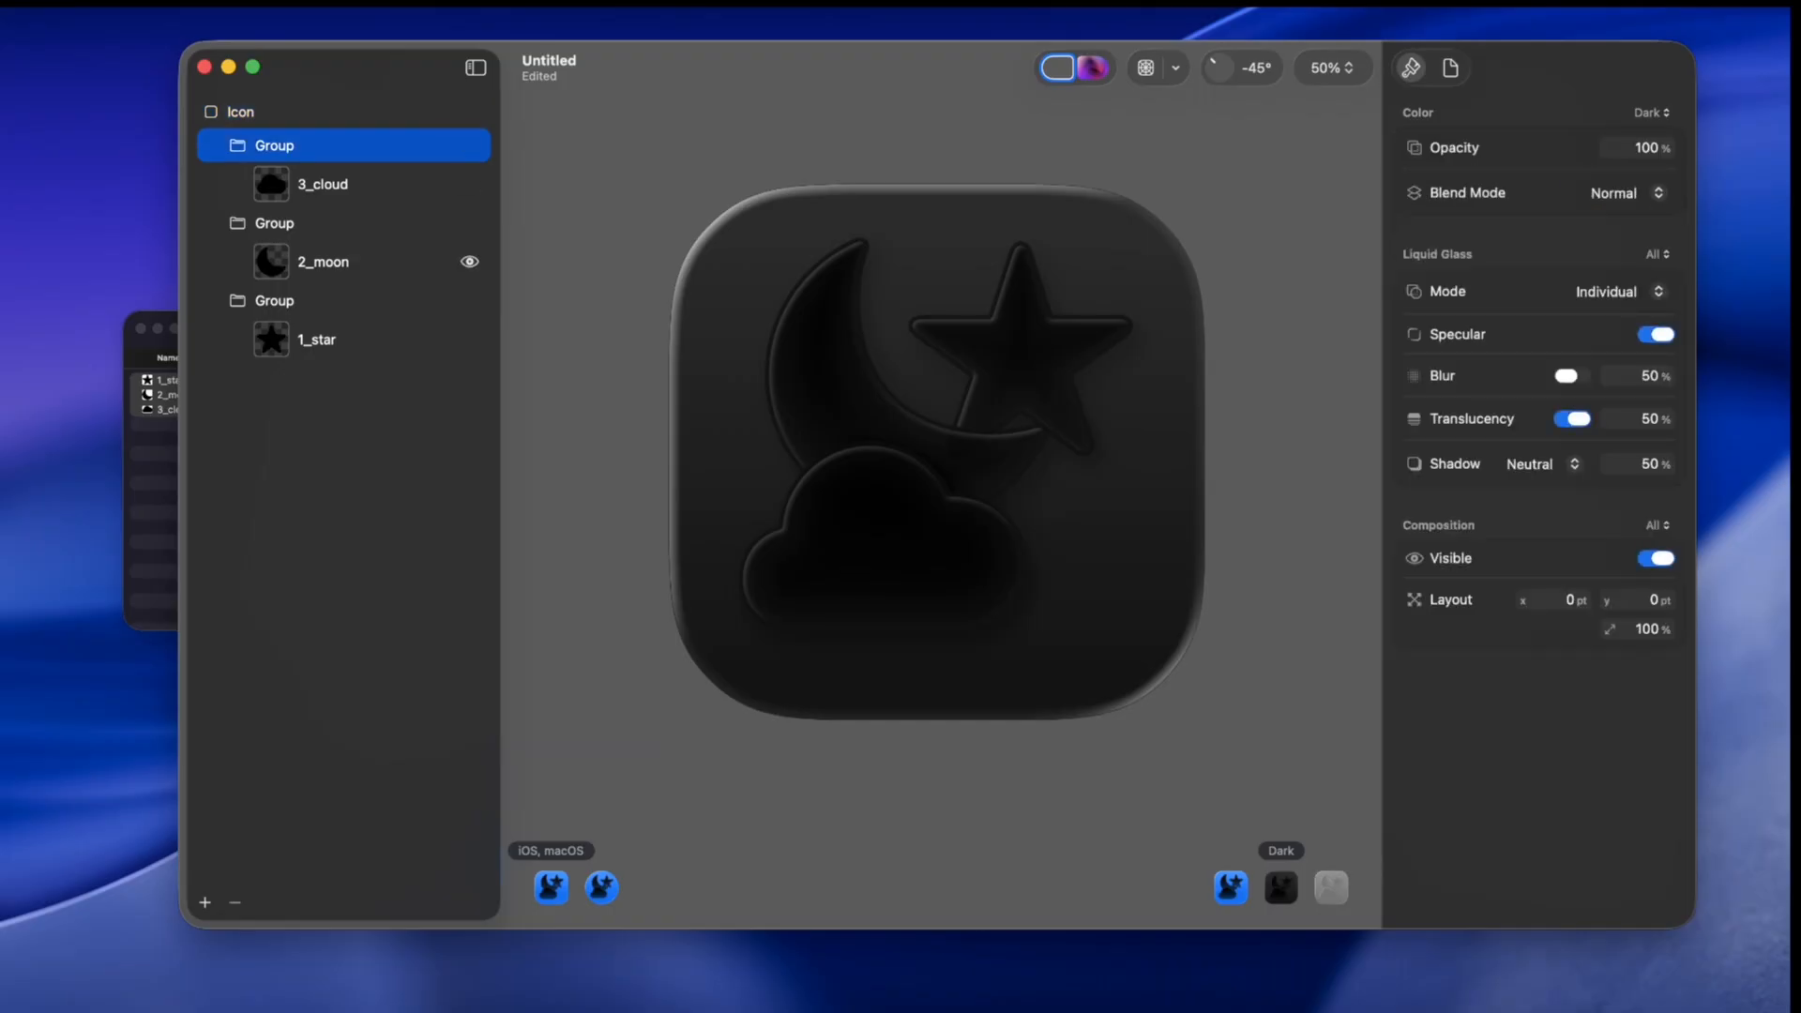
left_click(323, 184)
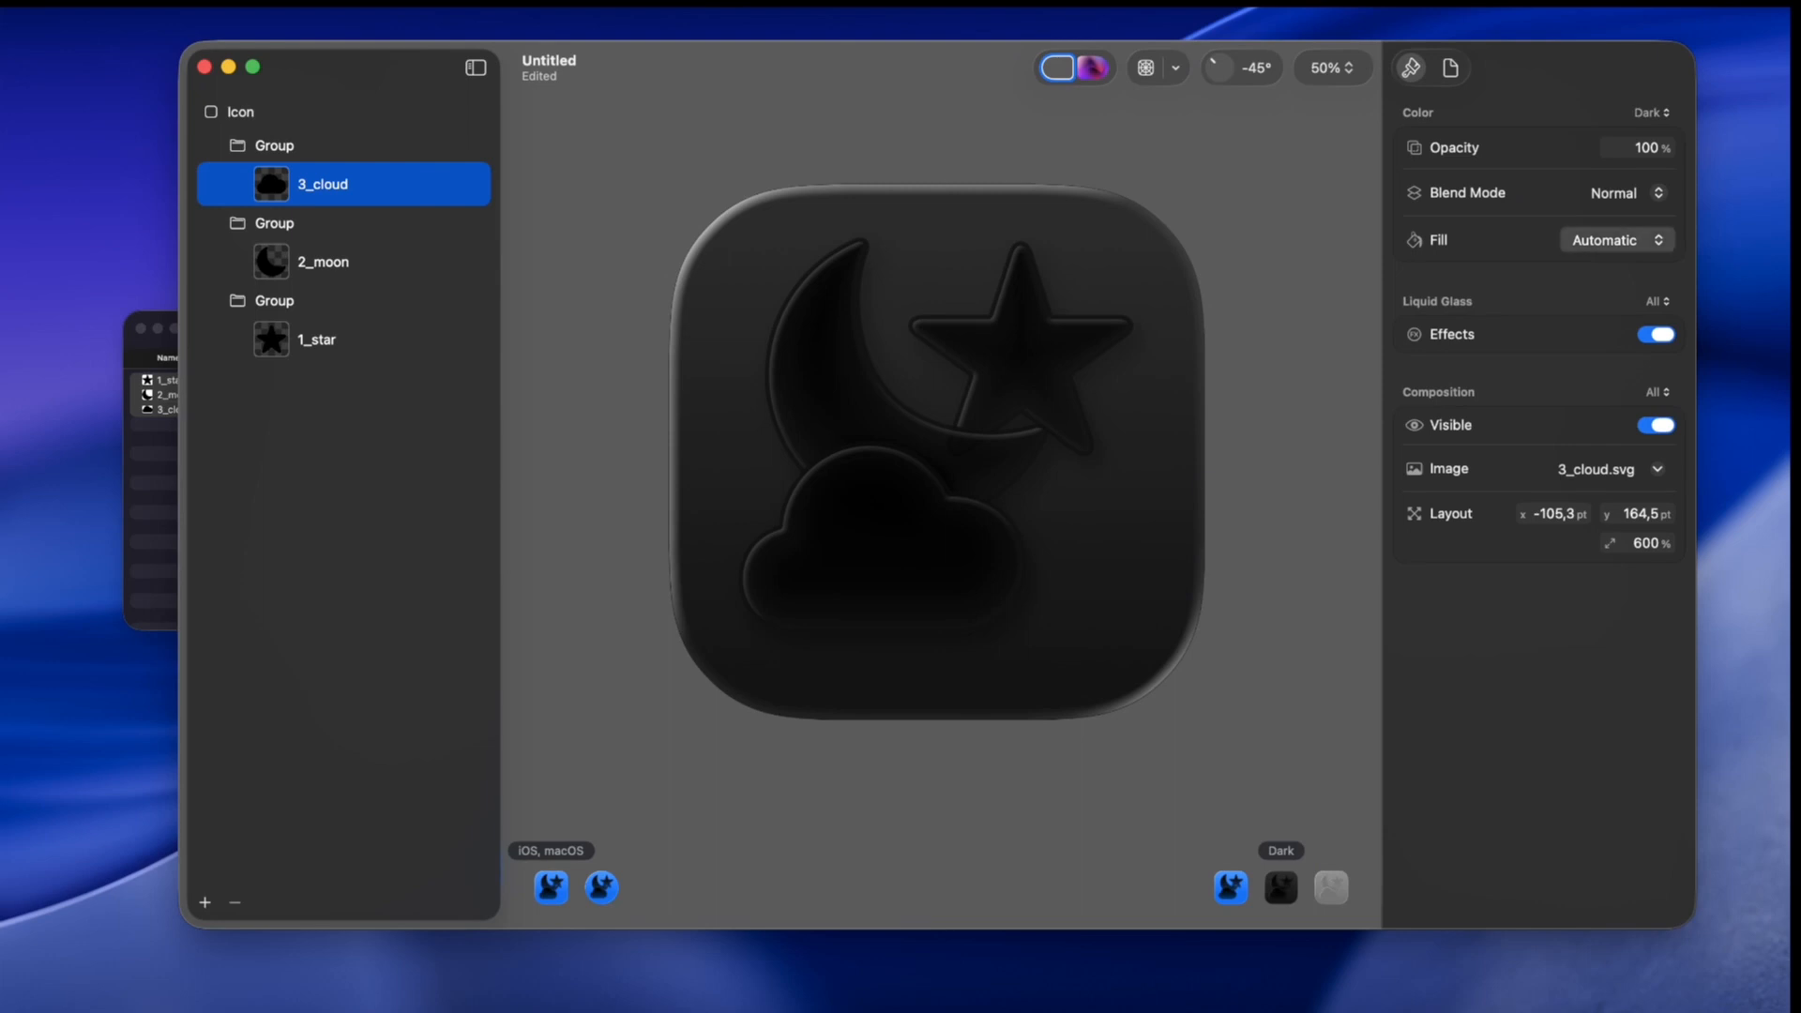
left_click(1609, 298)
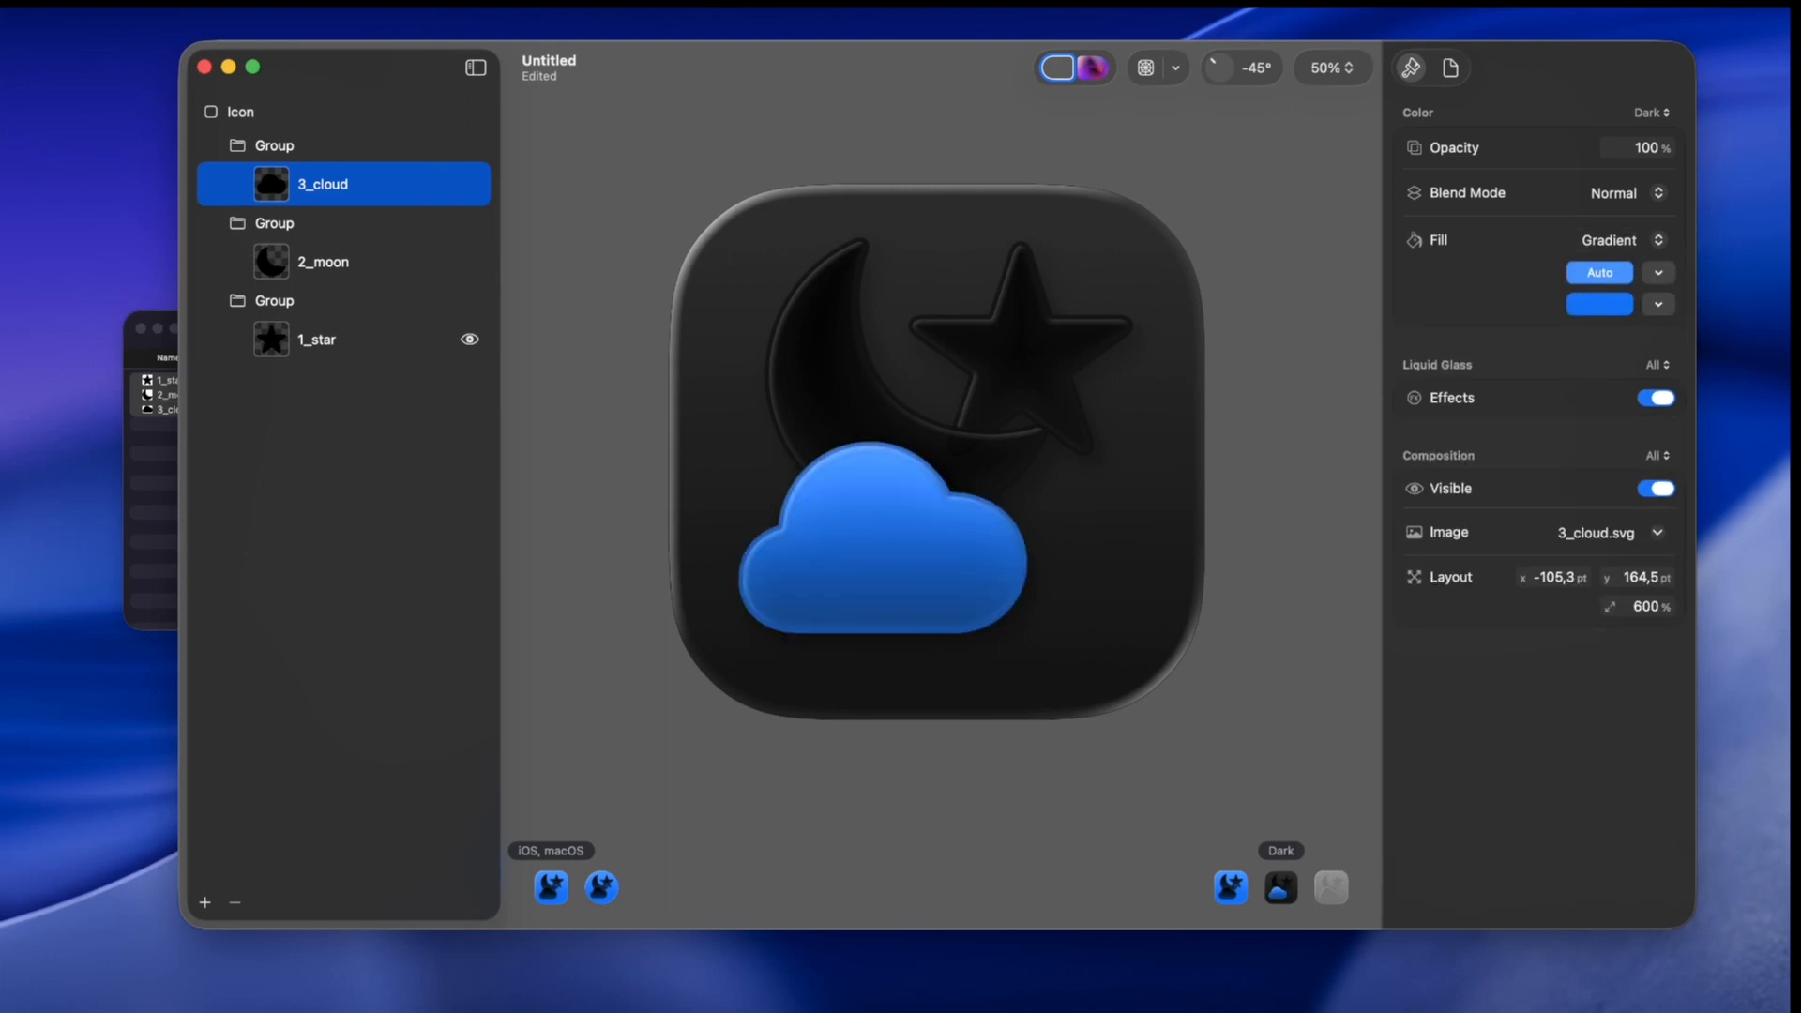
Step: Give the 1_star layer a yellow-to-orange gradient fill and swap the stops so orange is on top
left_click(319, 339)
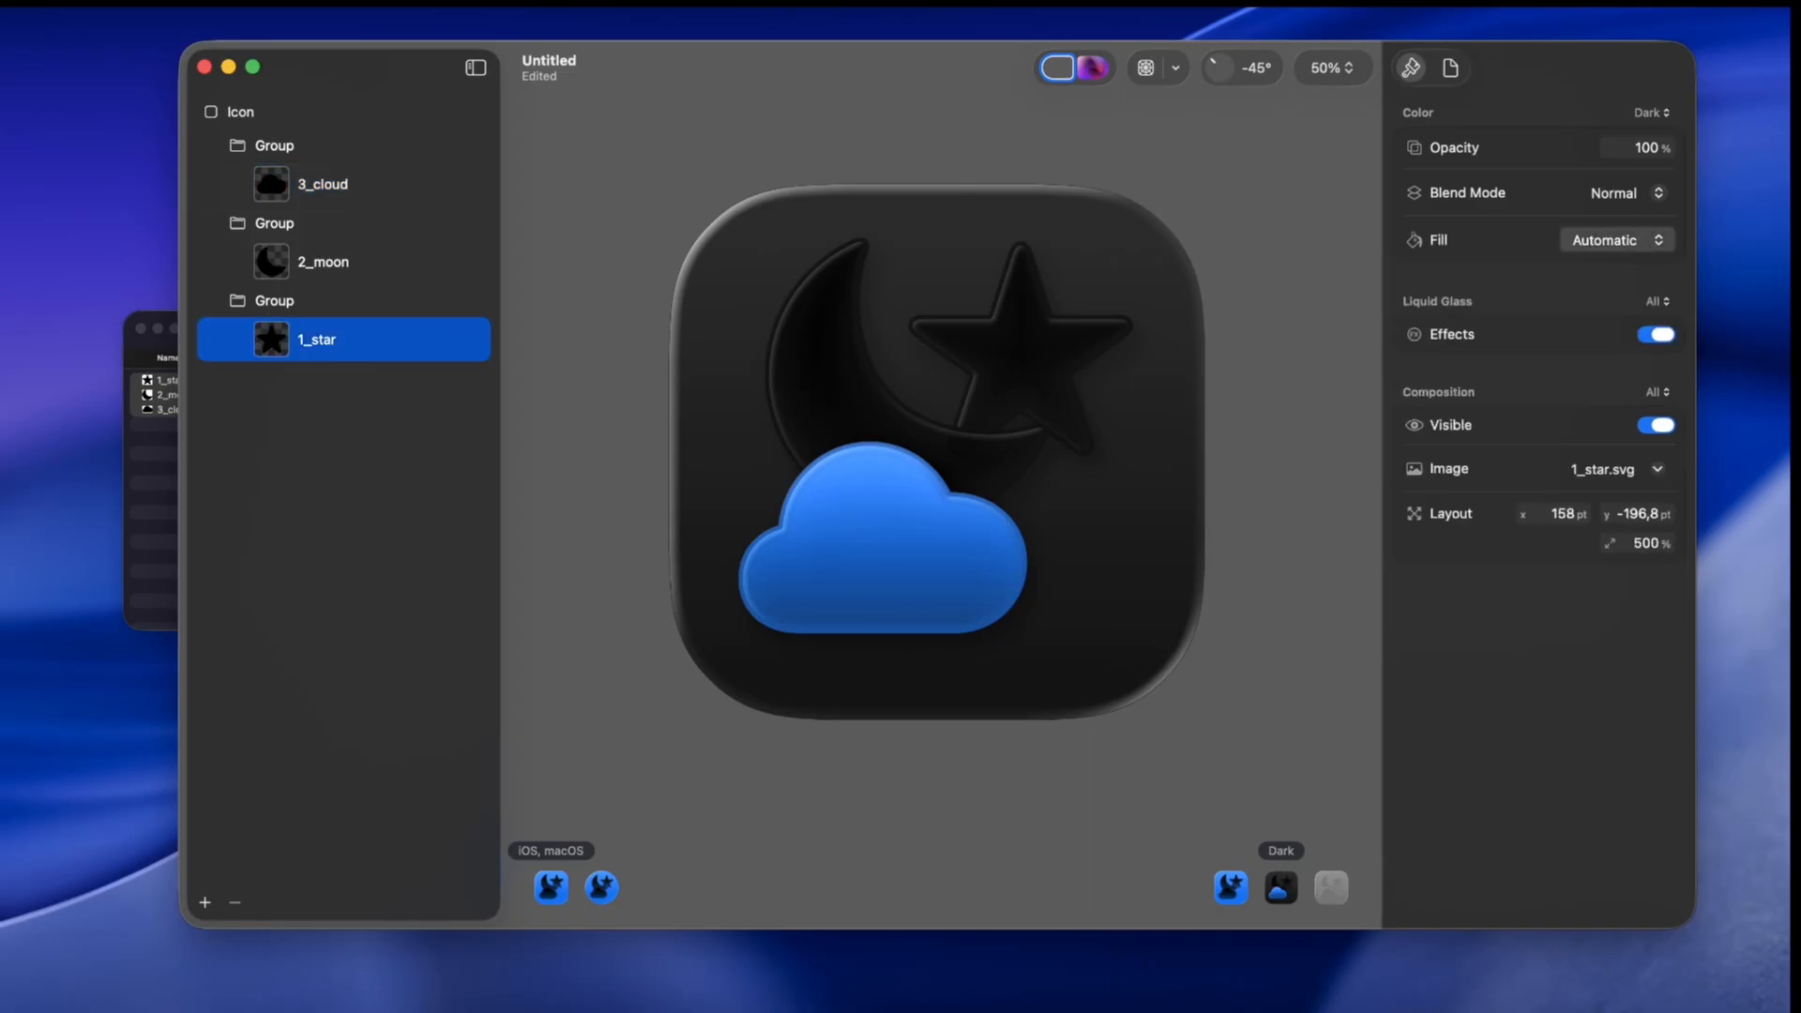
left_click(1608, 308)
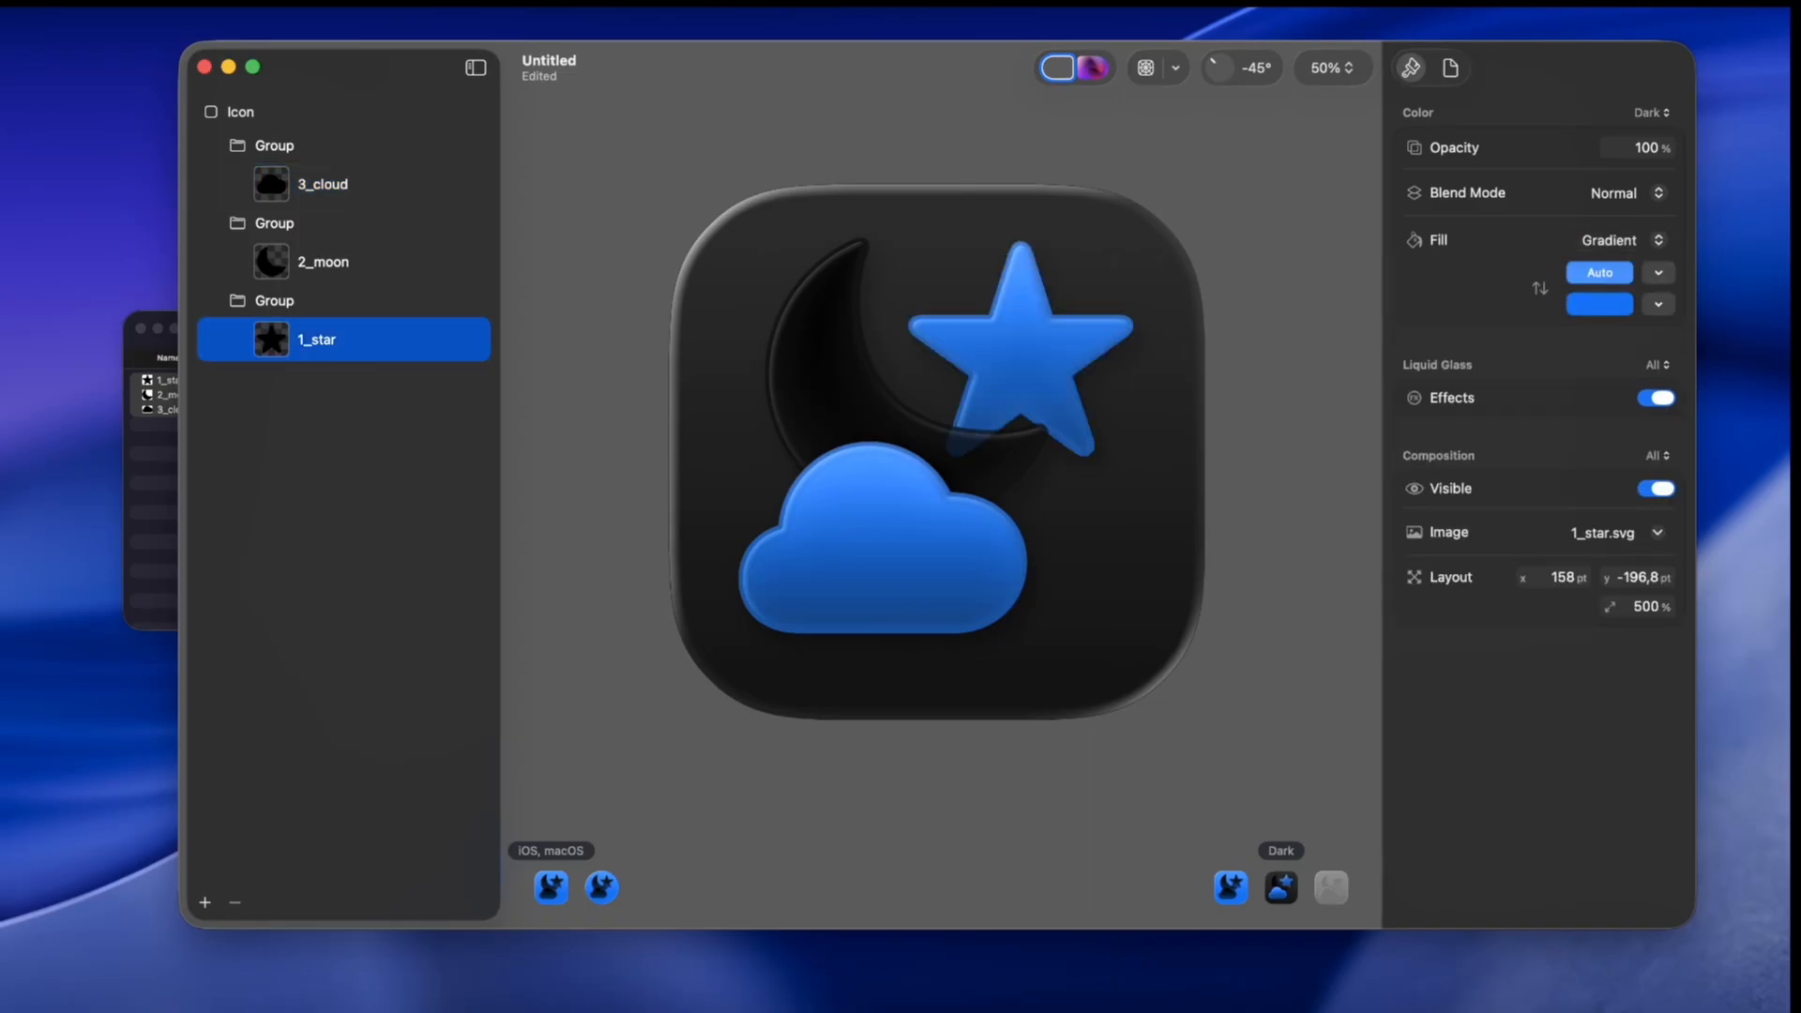
left_click(1600, 273)
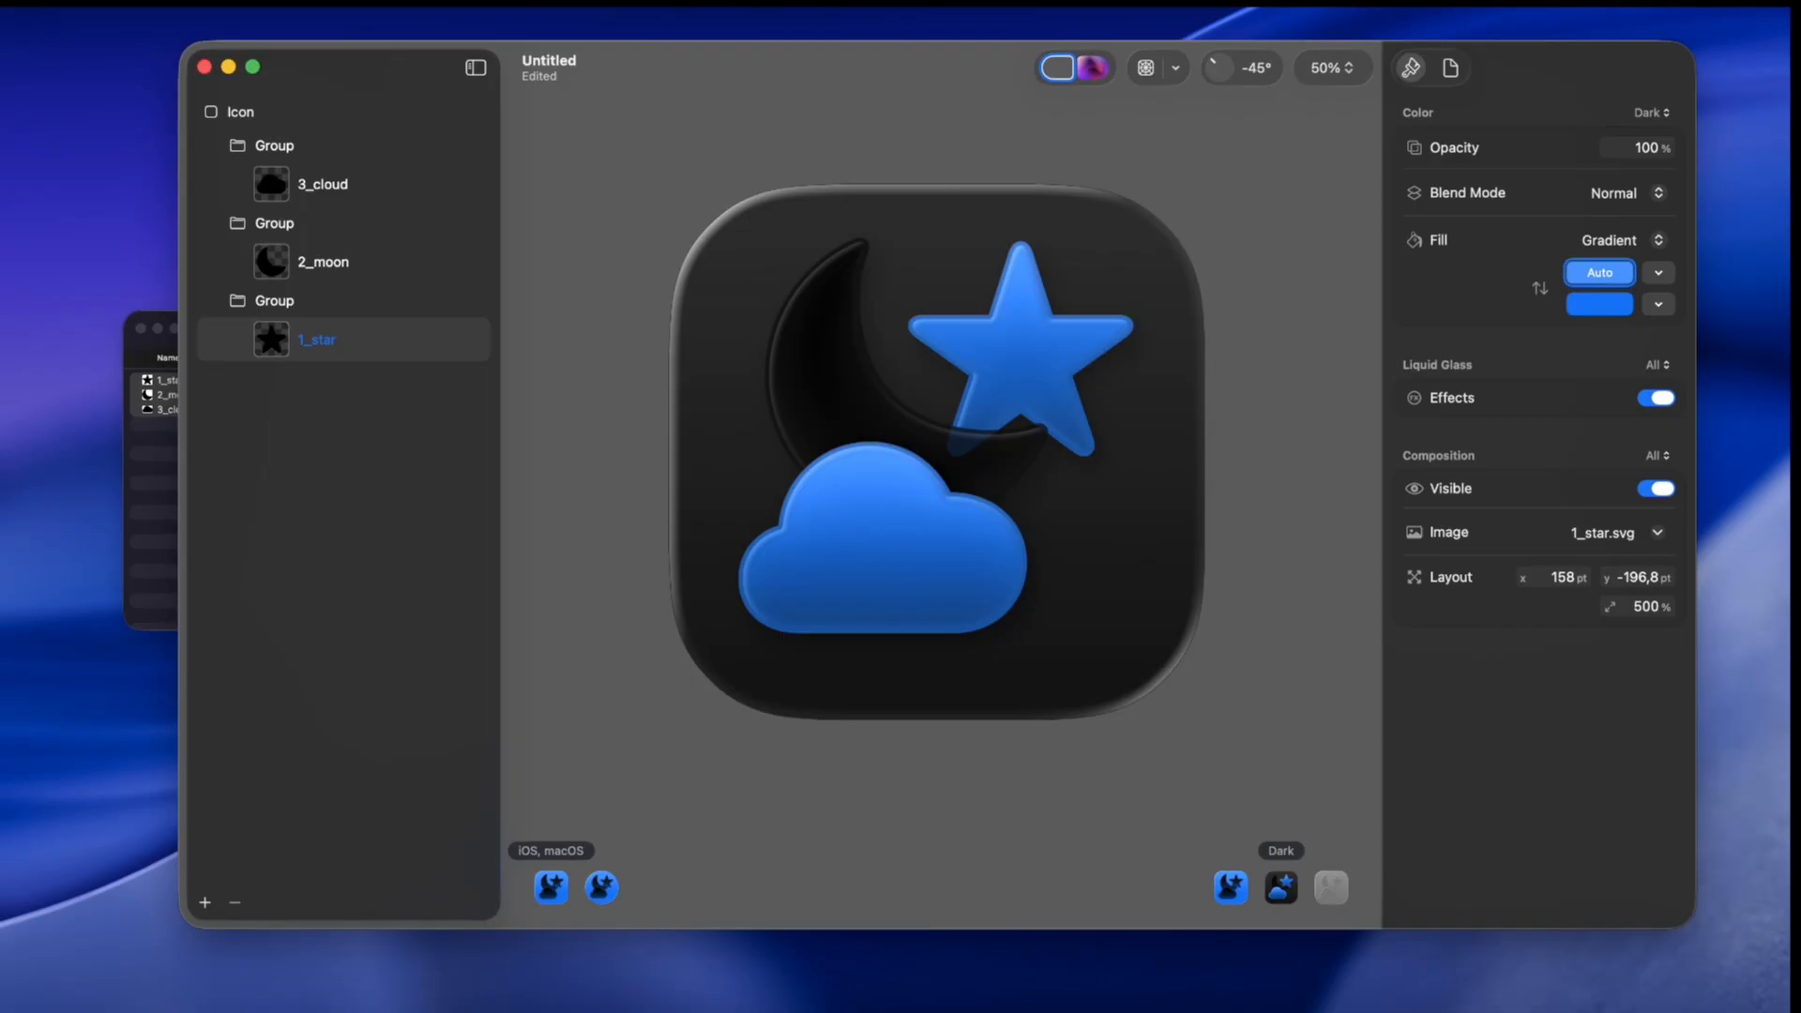
left_click(1599, 273)
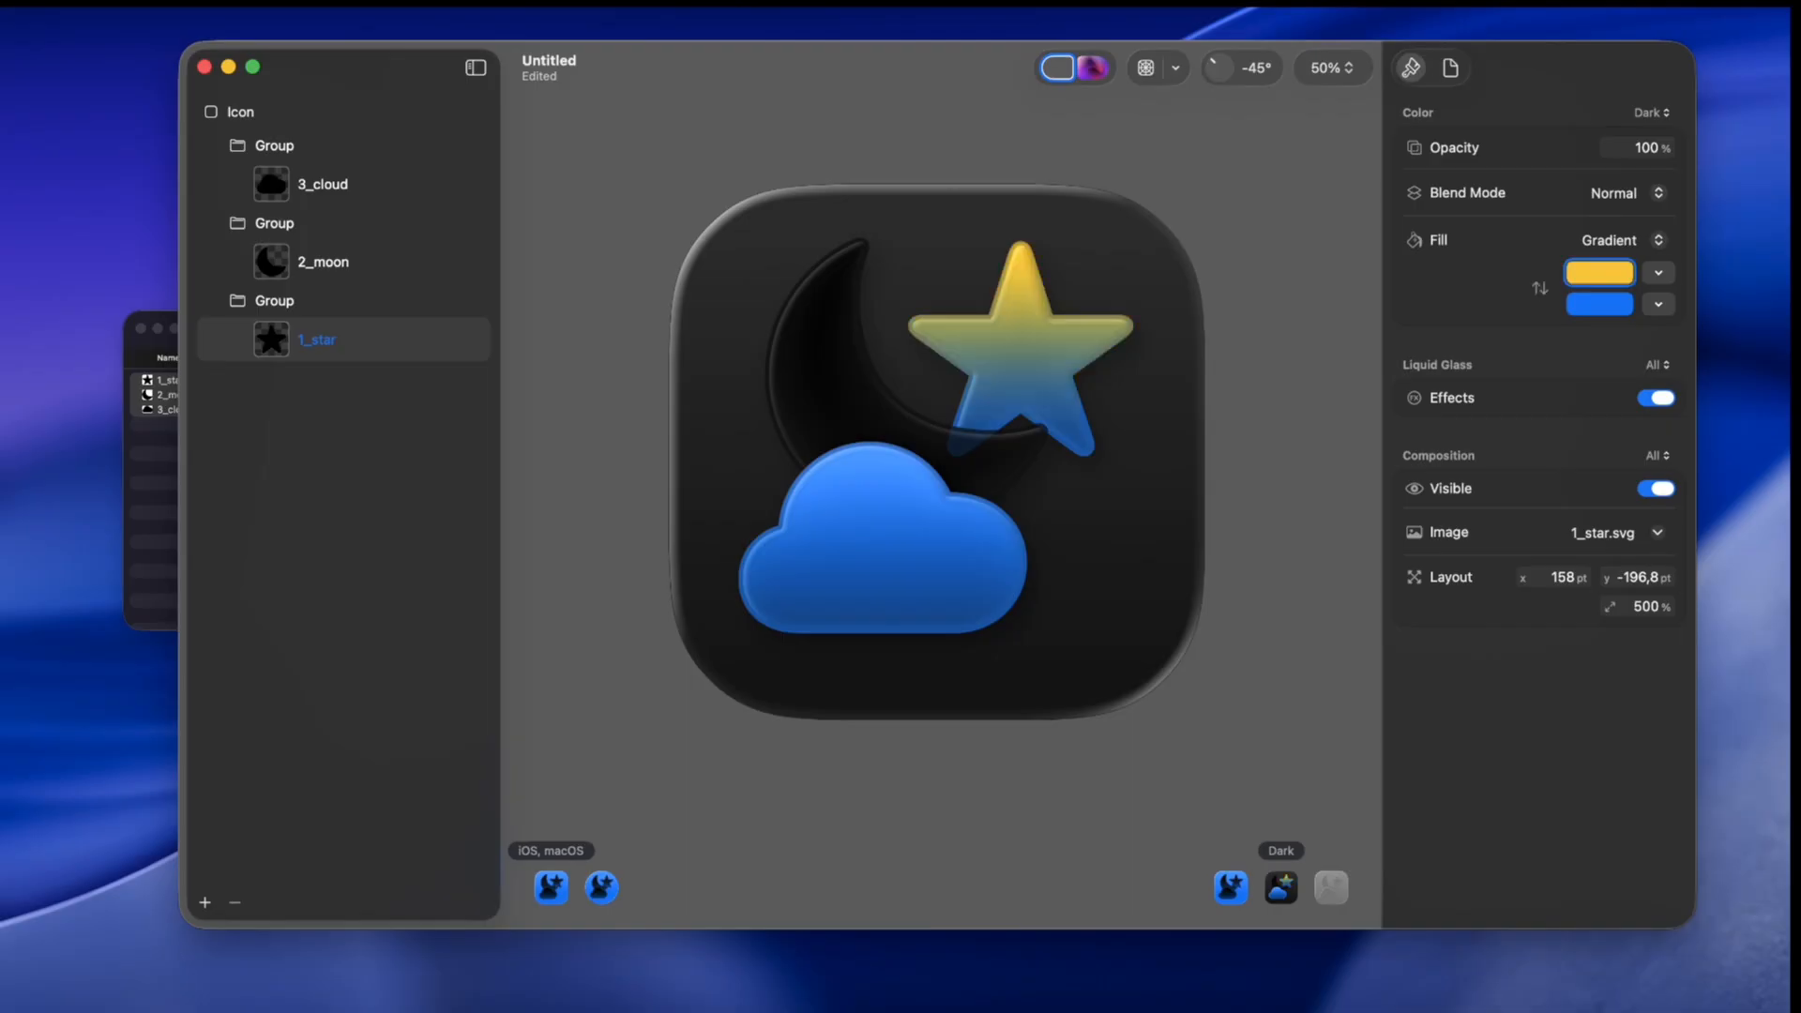
left_click(1599, 304)
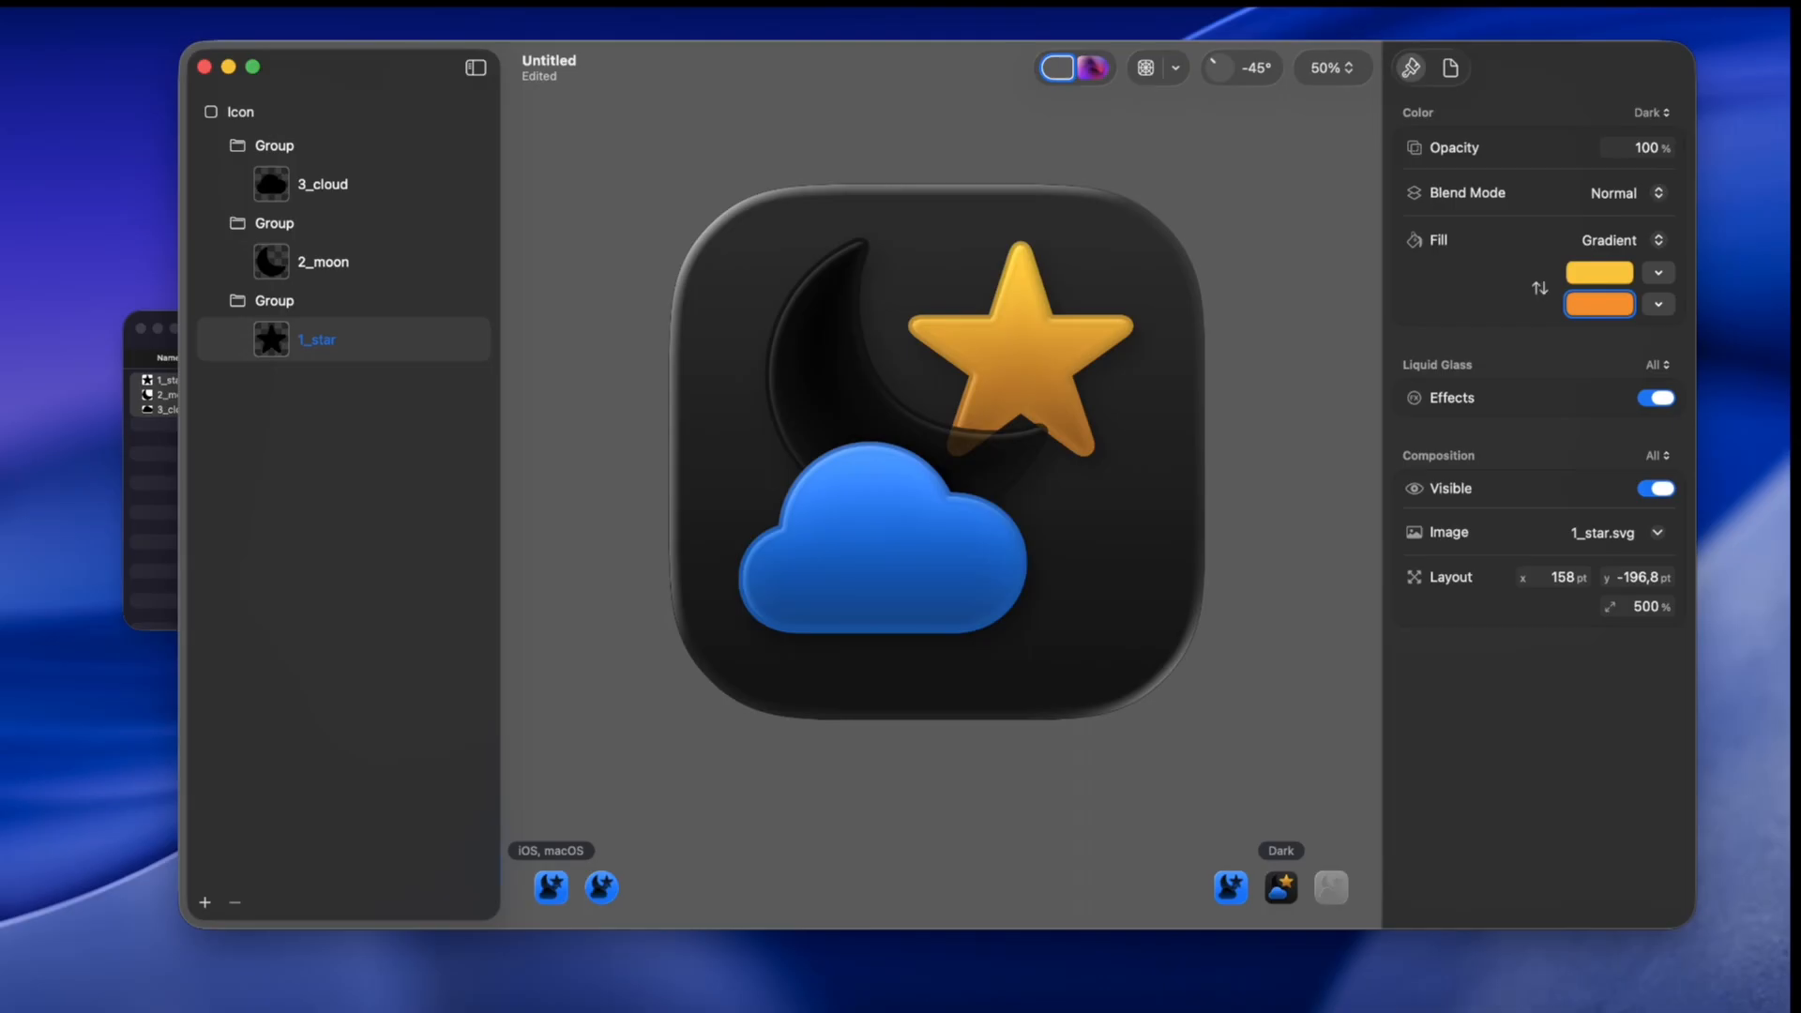
left_click(1539, 288)
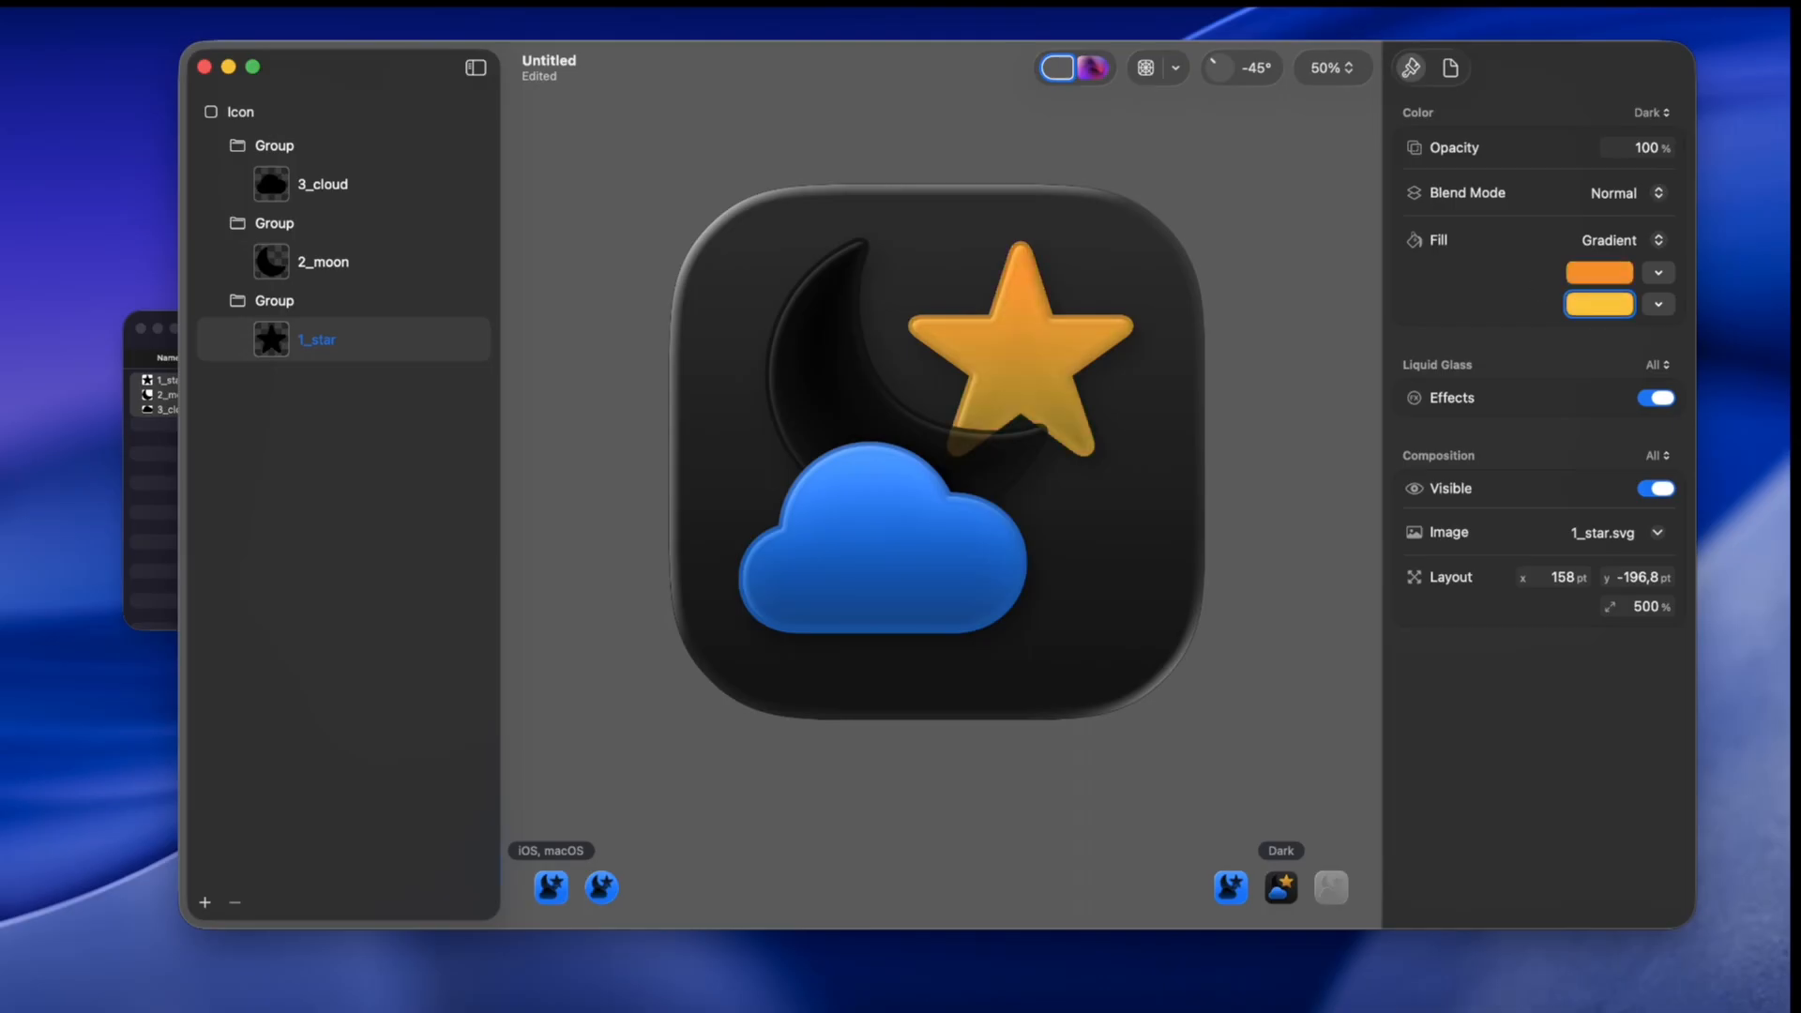
Step: Give the 2_moon layer a solid yellow fill
left_click(343, 261)
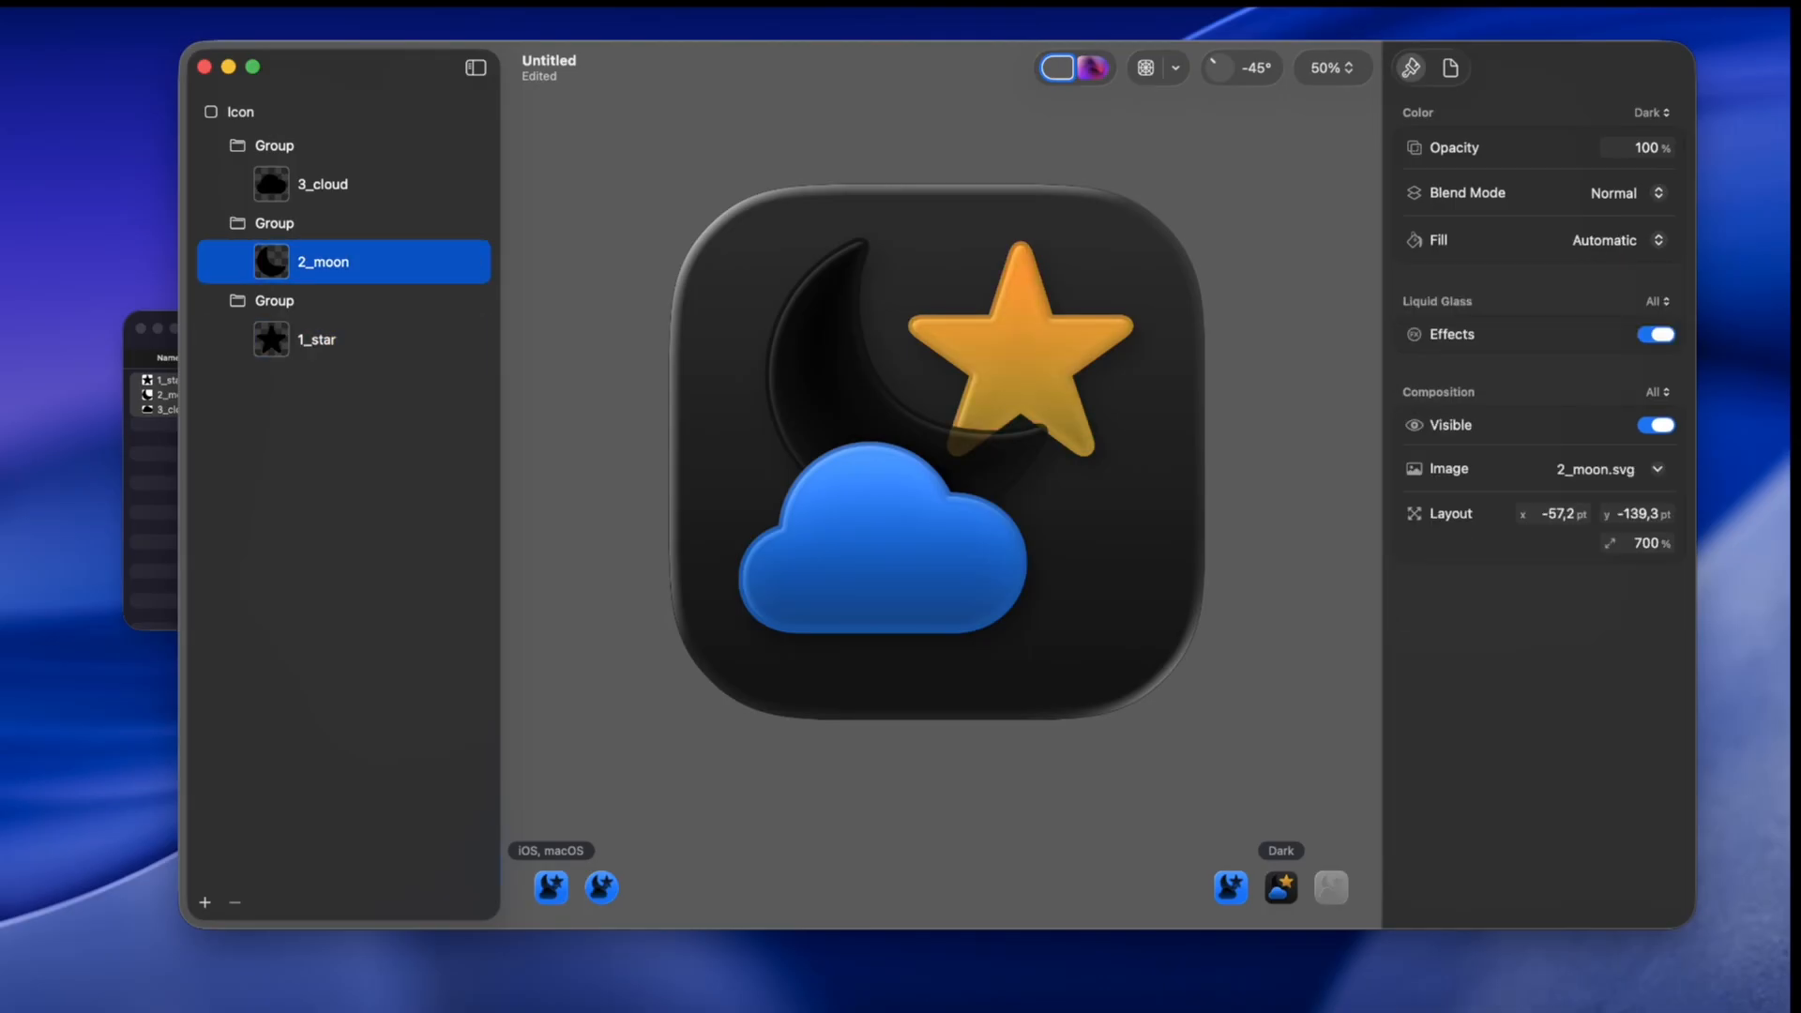
left_click(1617, 240)
left_click(1610, 302)
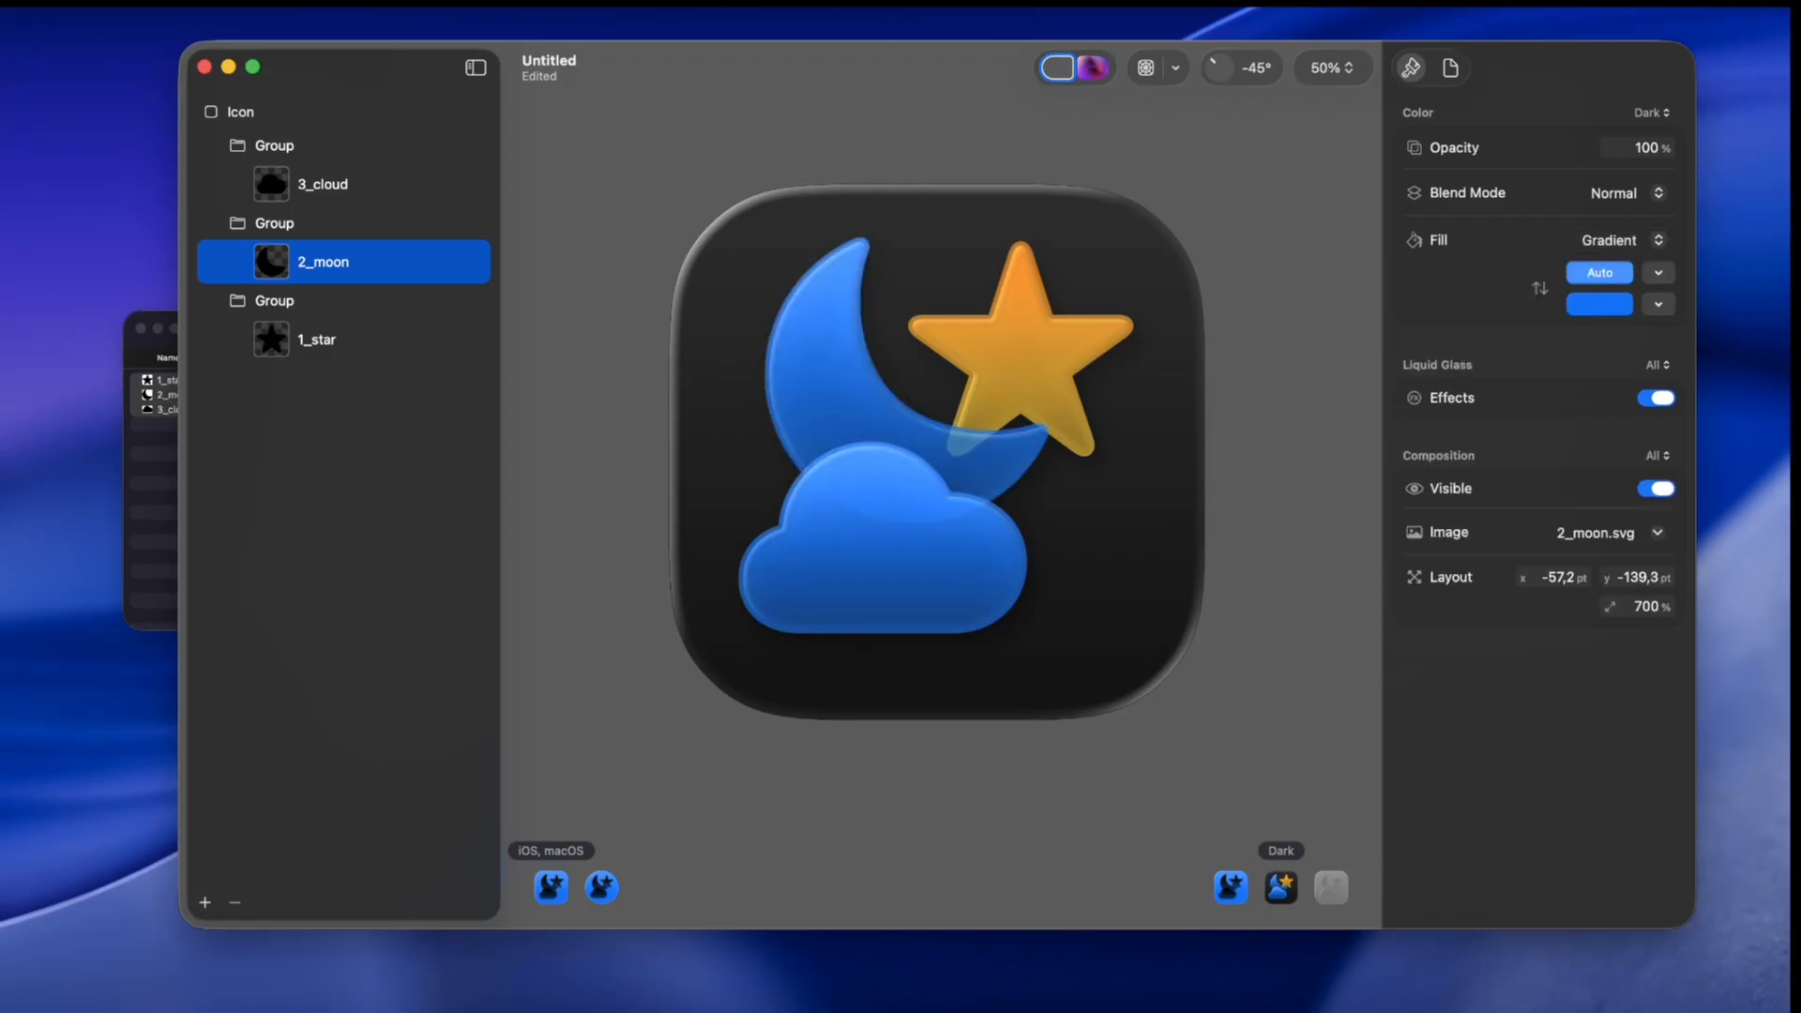
left_click(1615, 216)
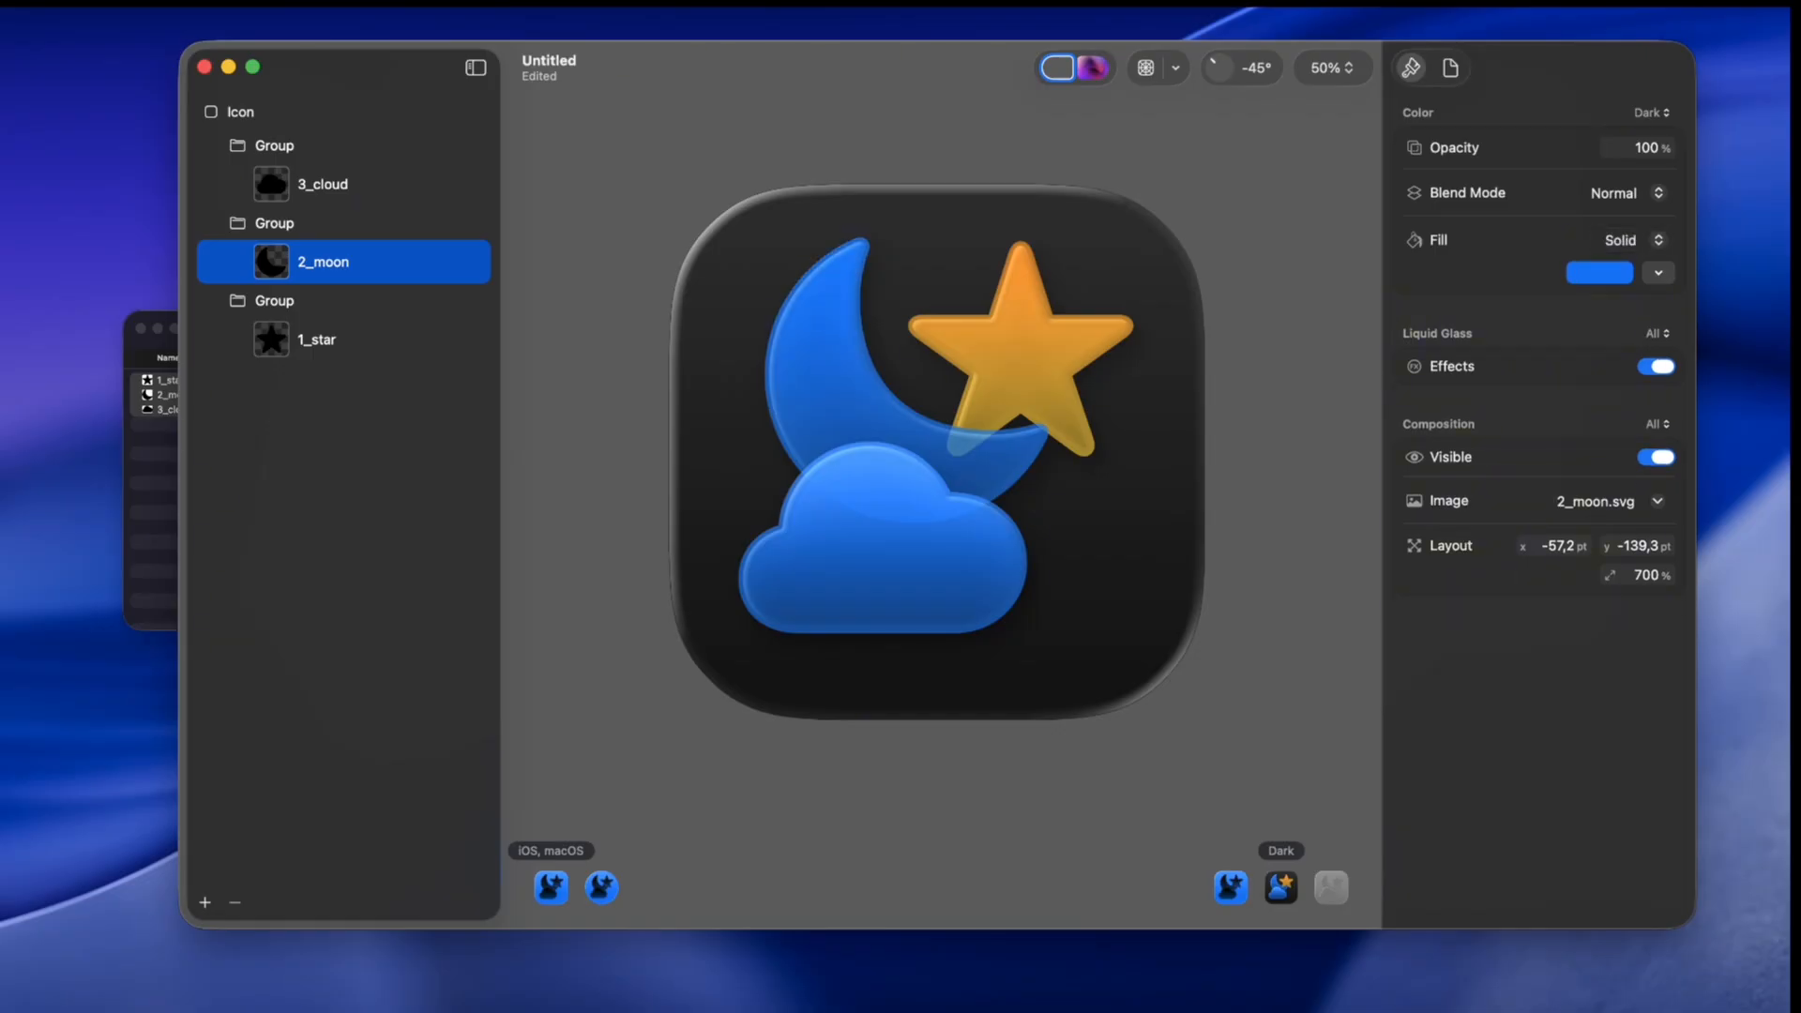
left_click(1600, 273)
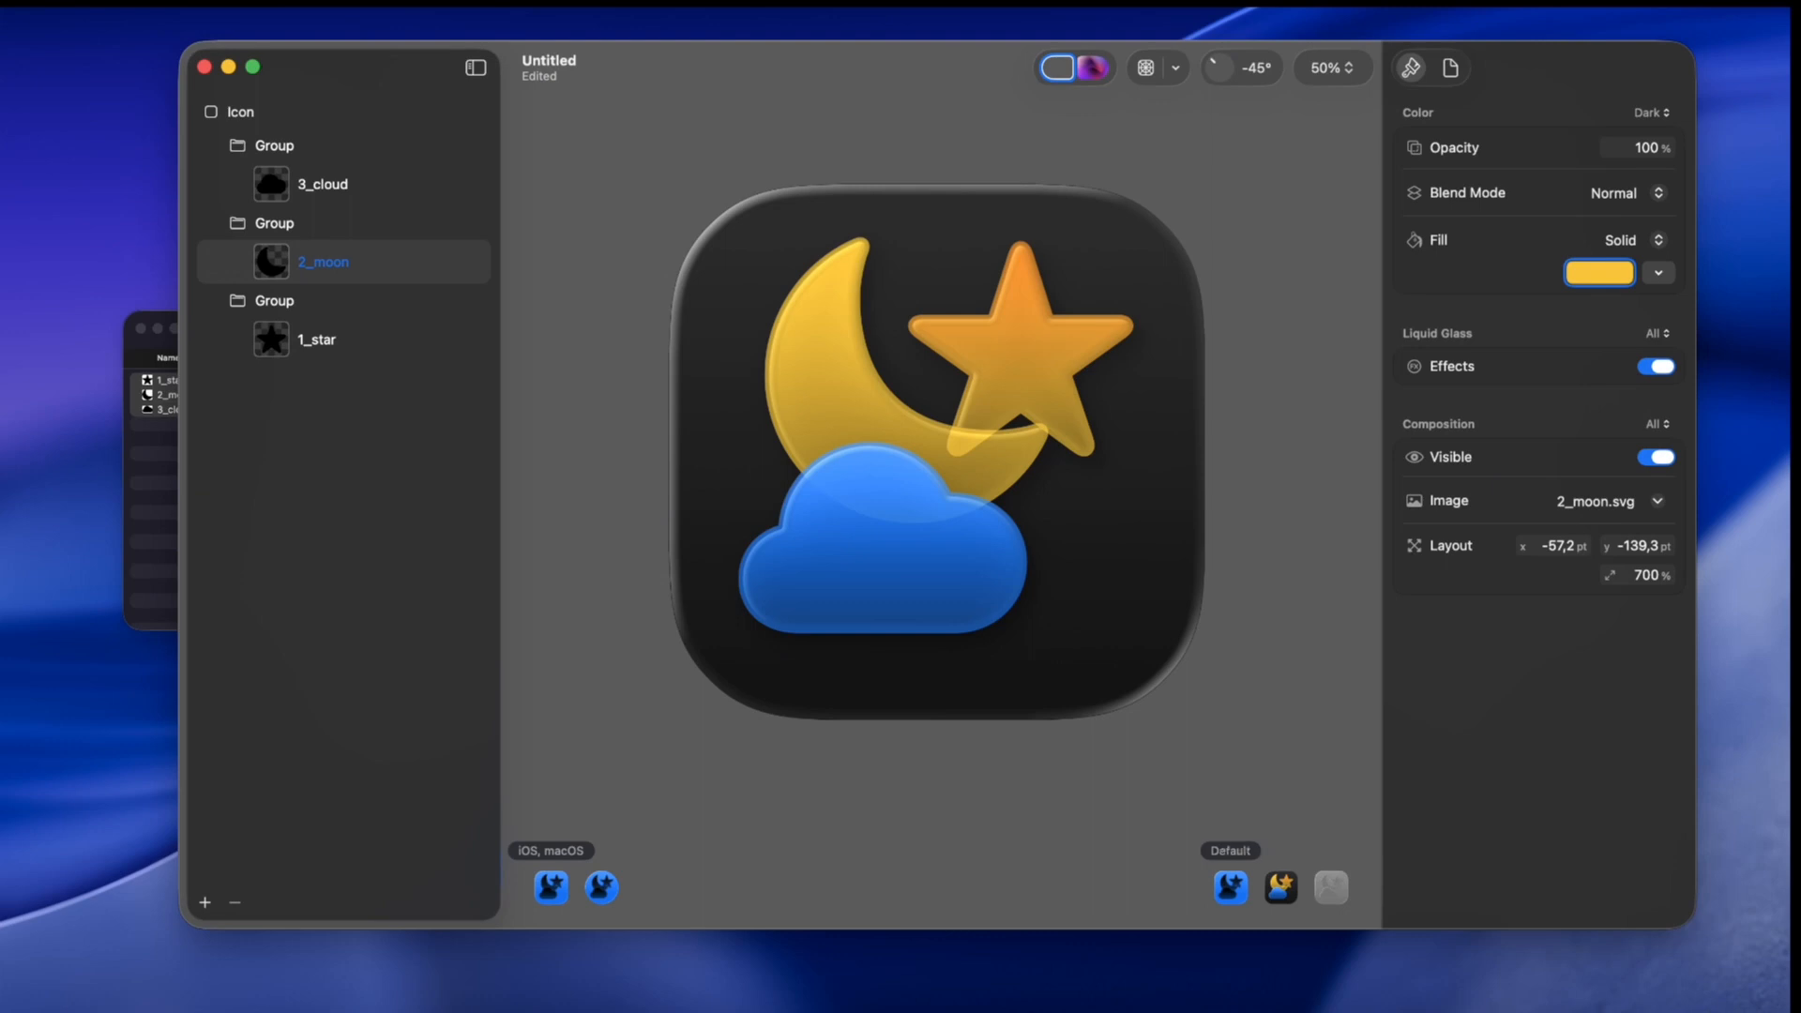
Step: Preview the icon in the Default, Dark and Mono appearances against the wallpaper background
left_click(1231, 886)
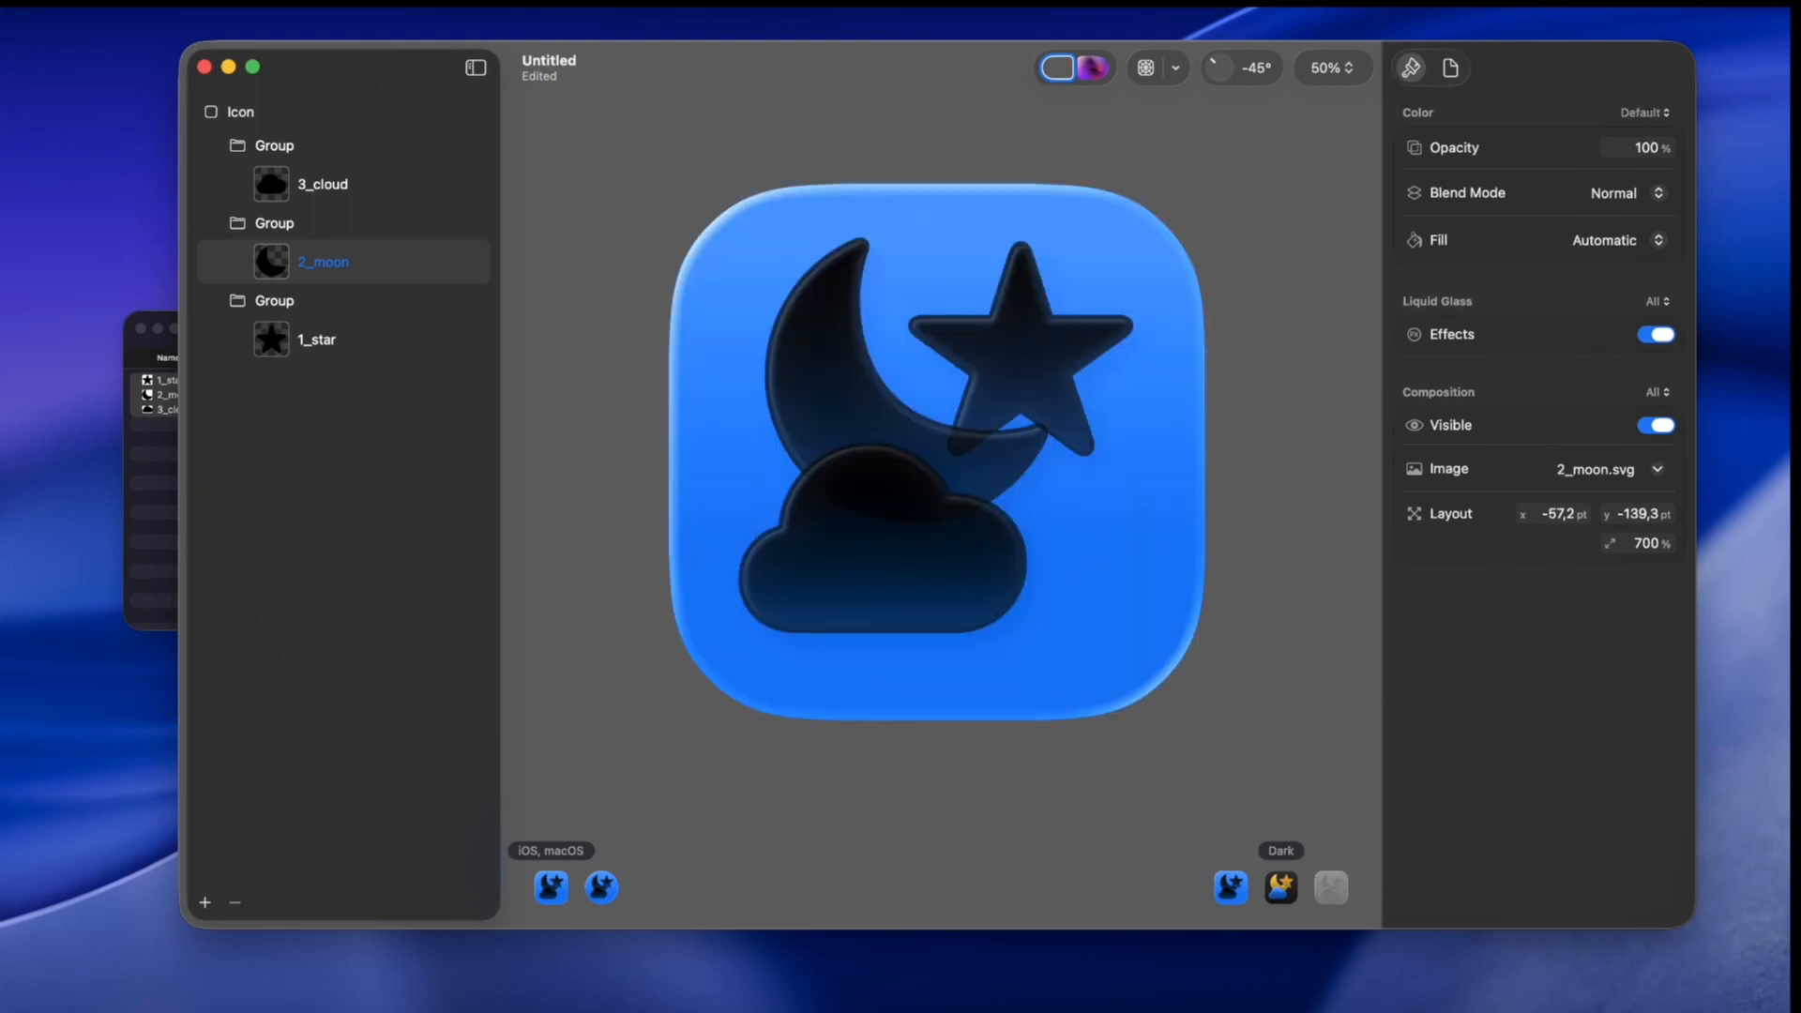
left_click(1280, 887)
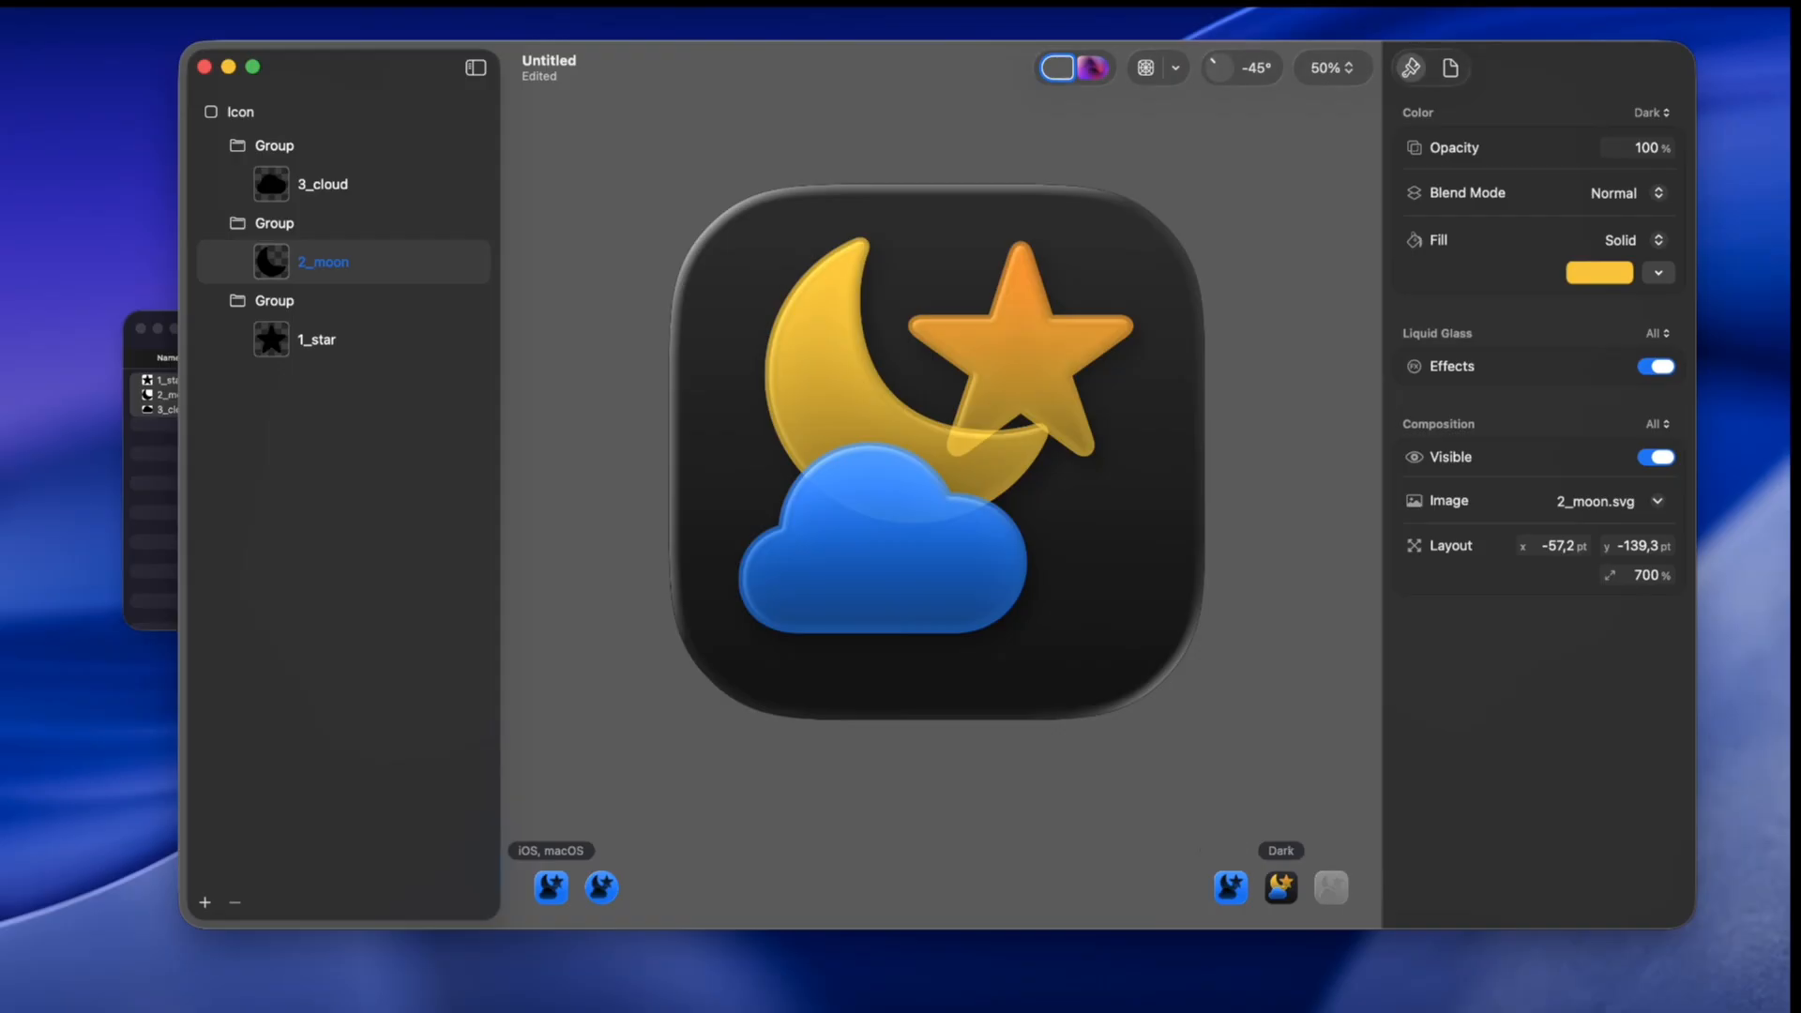
left_click(1092, 68)
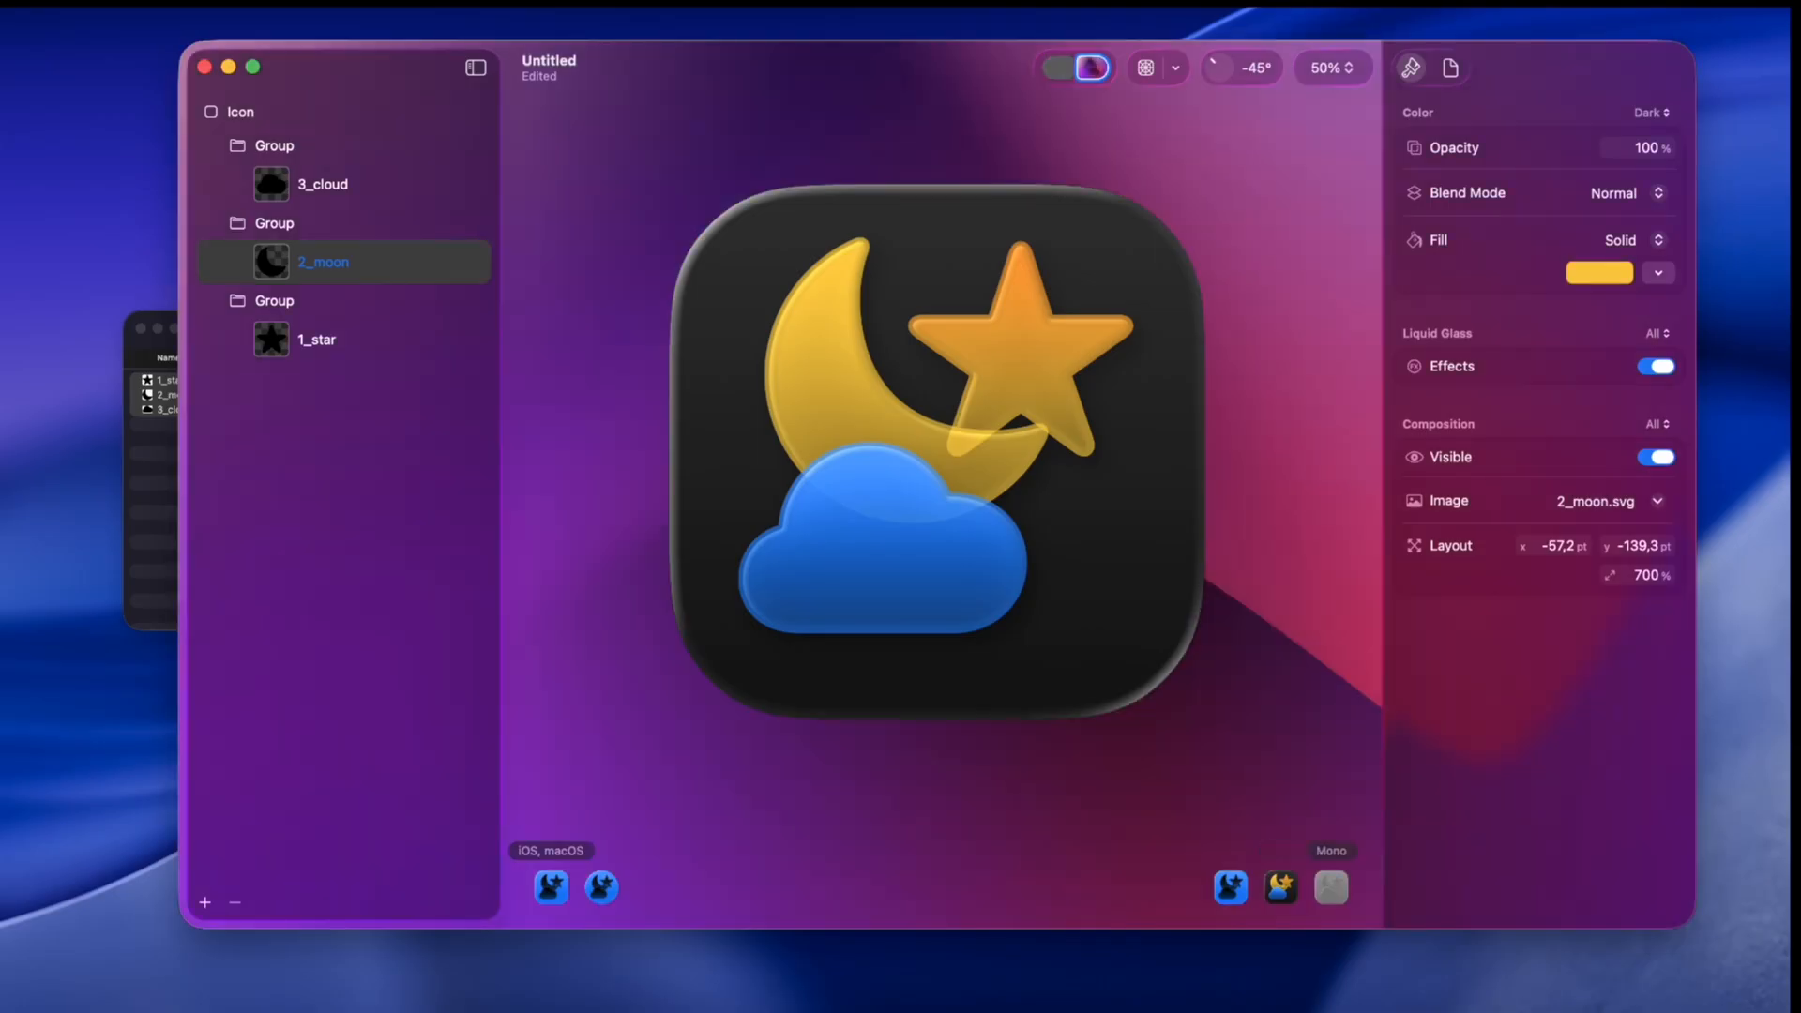
left_click(1331, 887)
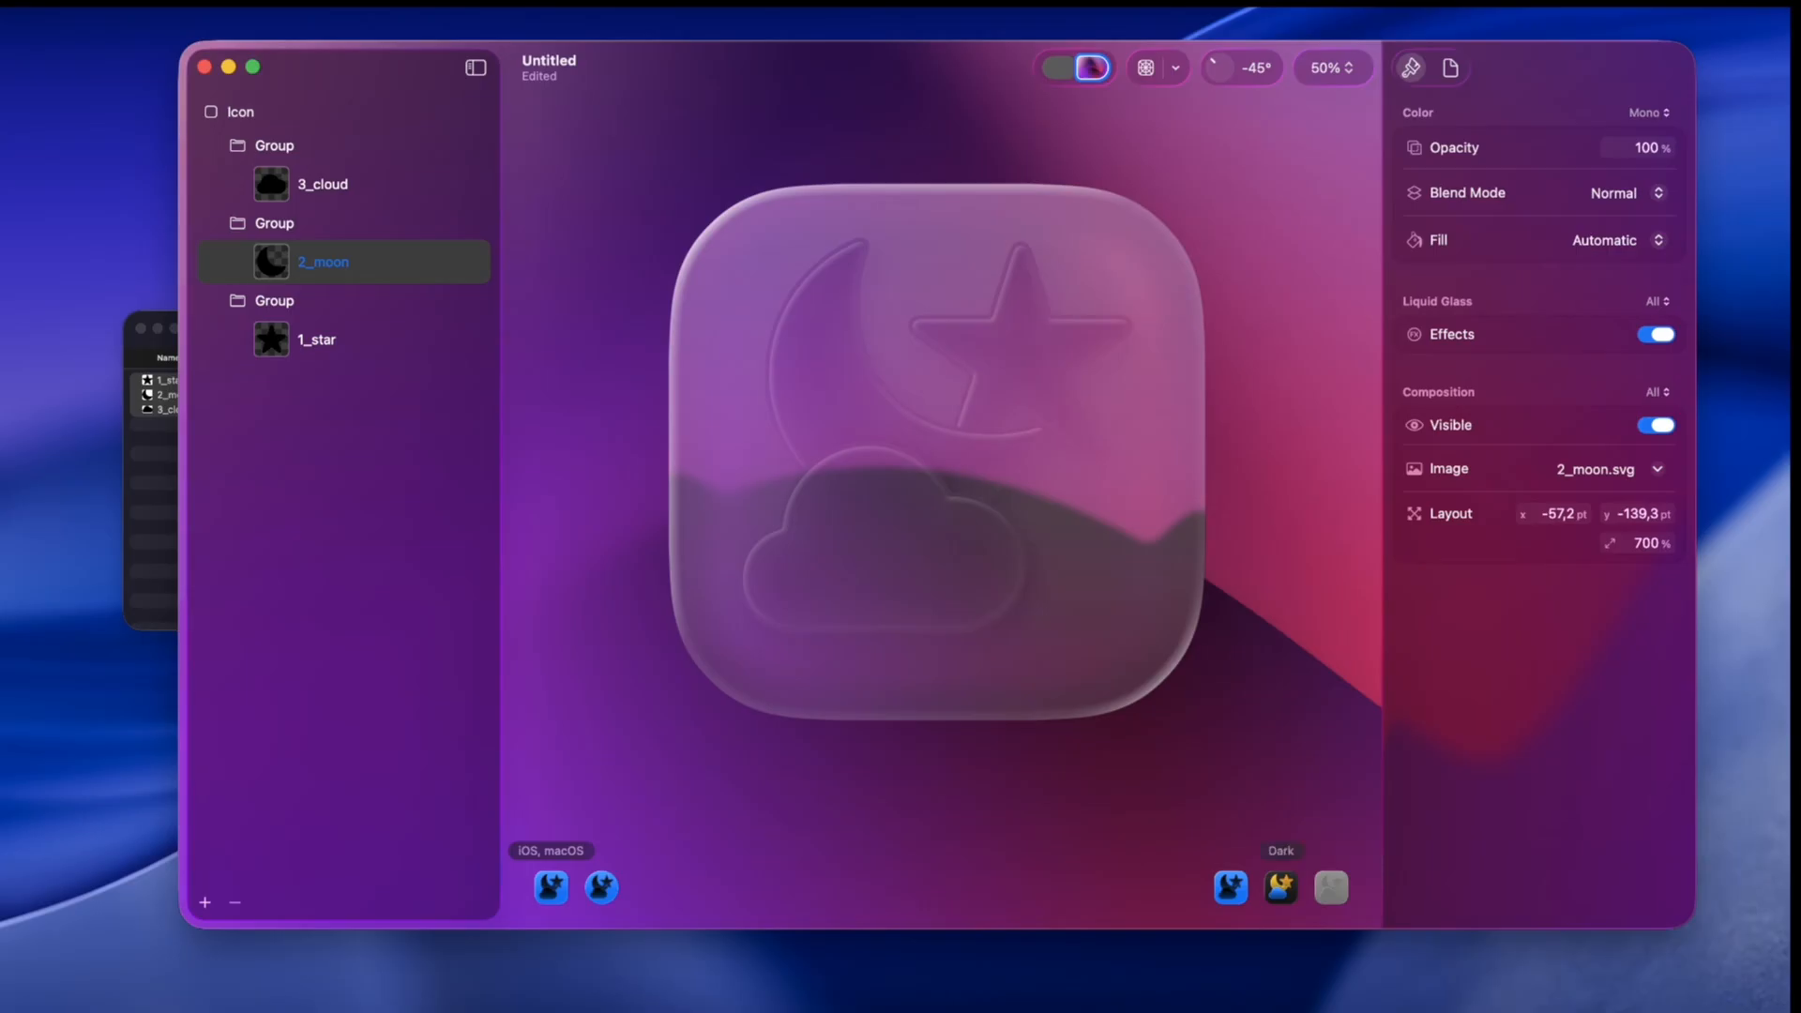
left_click(1280, 888)
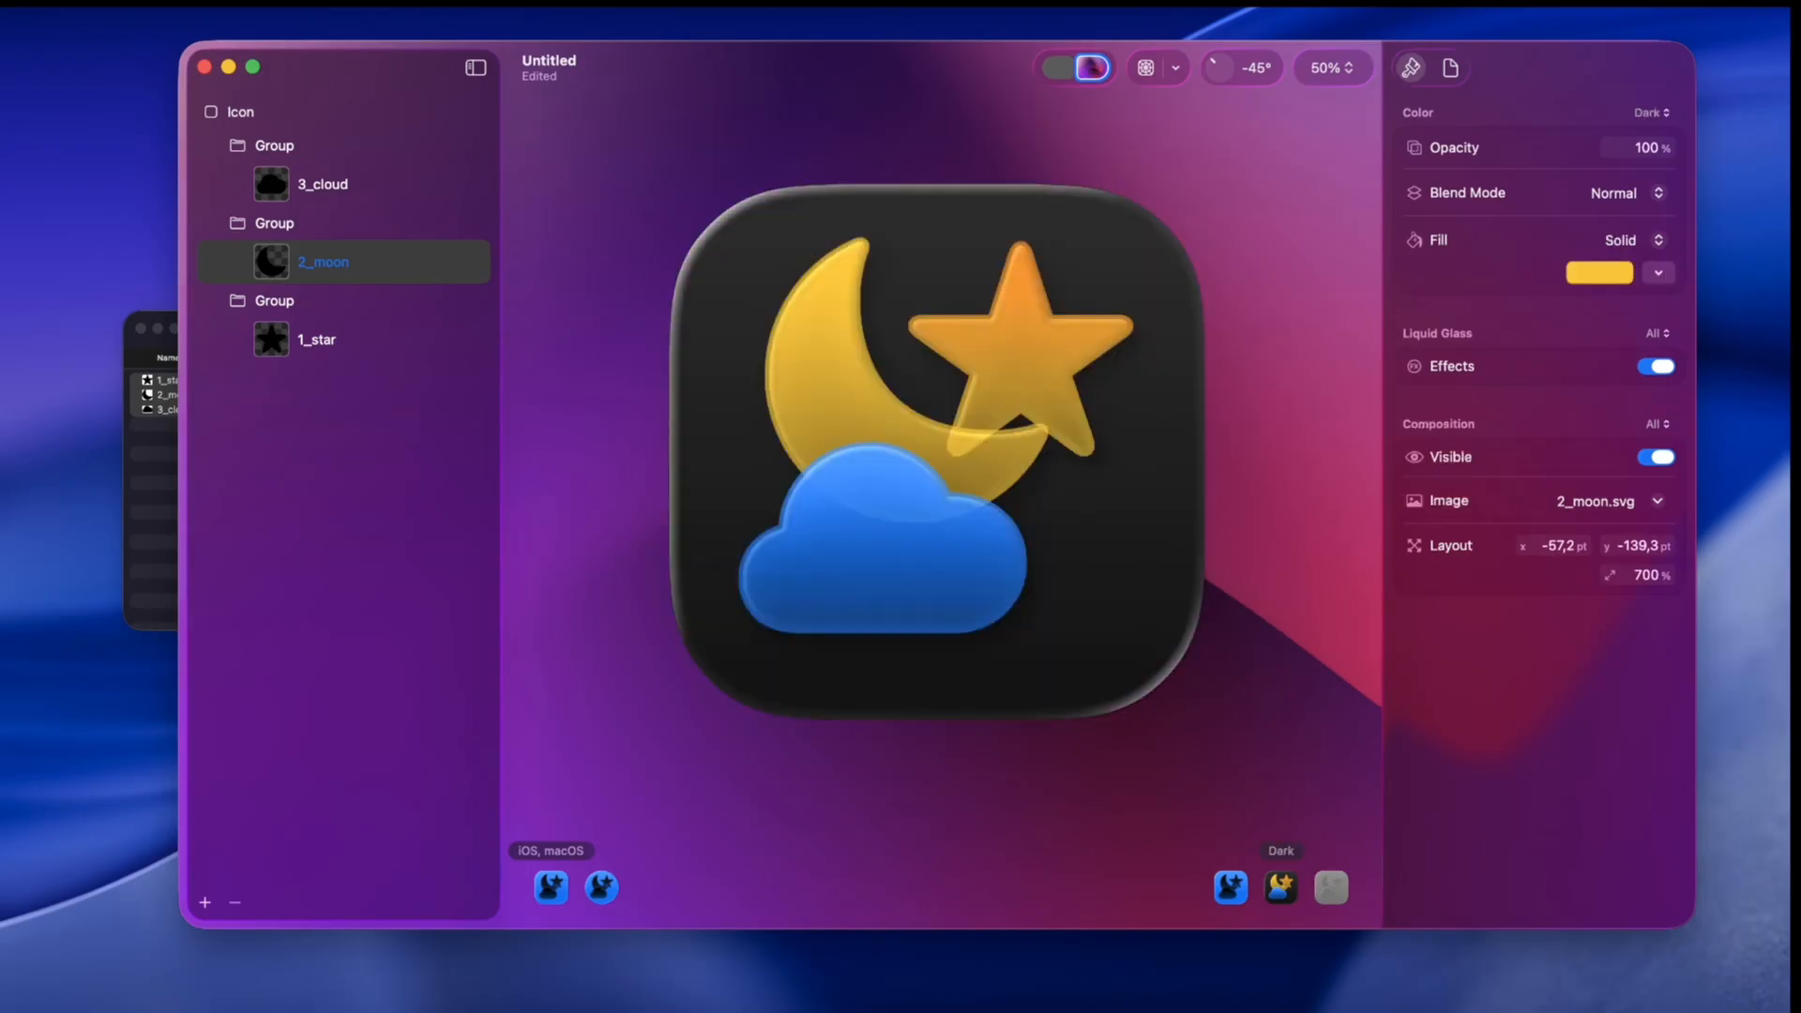
Step: Move the moon layer slightly up and left to about x -42 pt, y -150 pt
mouse_move(849, 376)
left_mouse_down()
mouse_move(874, 374)
mouse_move(830, 370)
left_mouse_up()
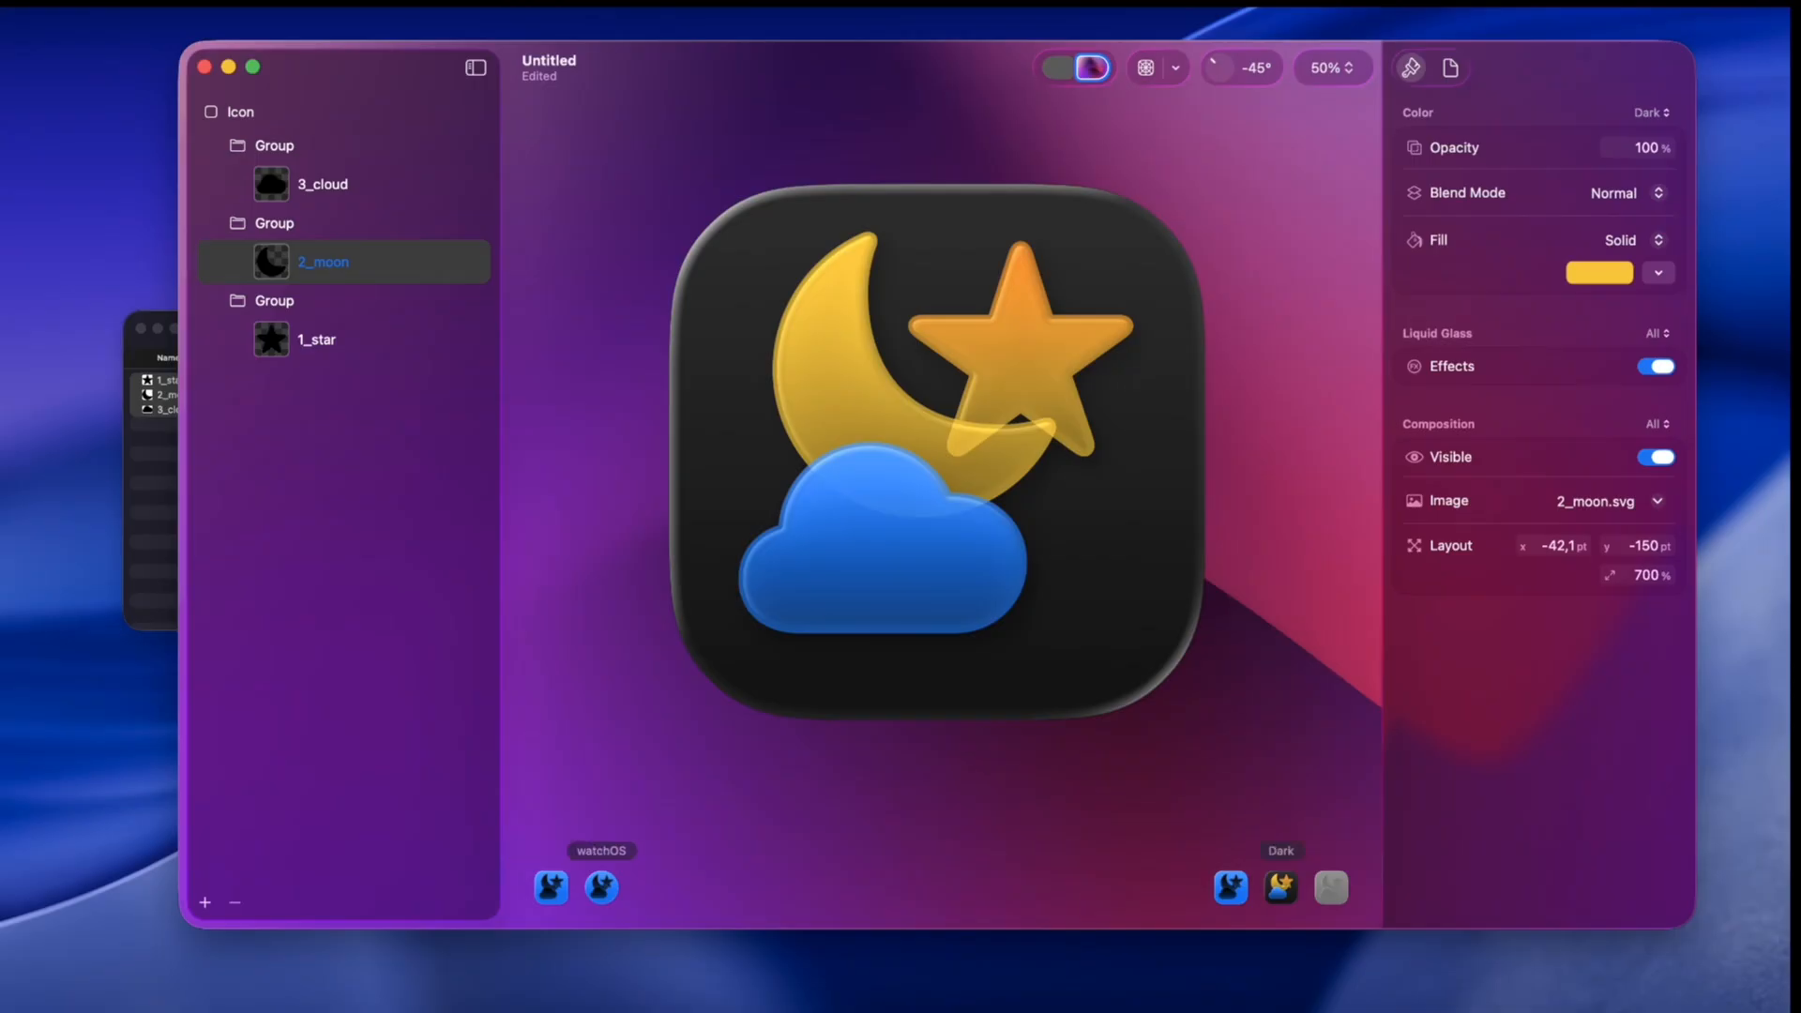
Step: Preview the icon on watchOS and iOS in each appearance against the light, wallpaper and black backgrounds
left_click(601, 887)
left_click(550, 888)
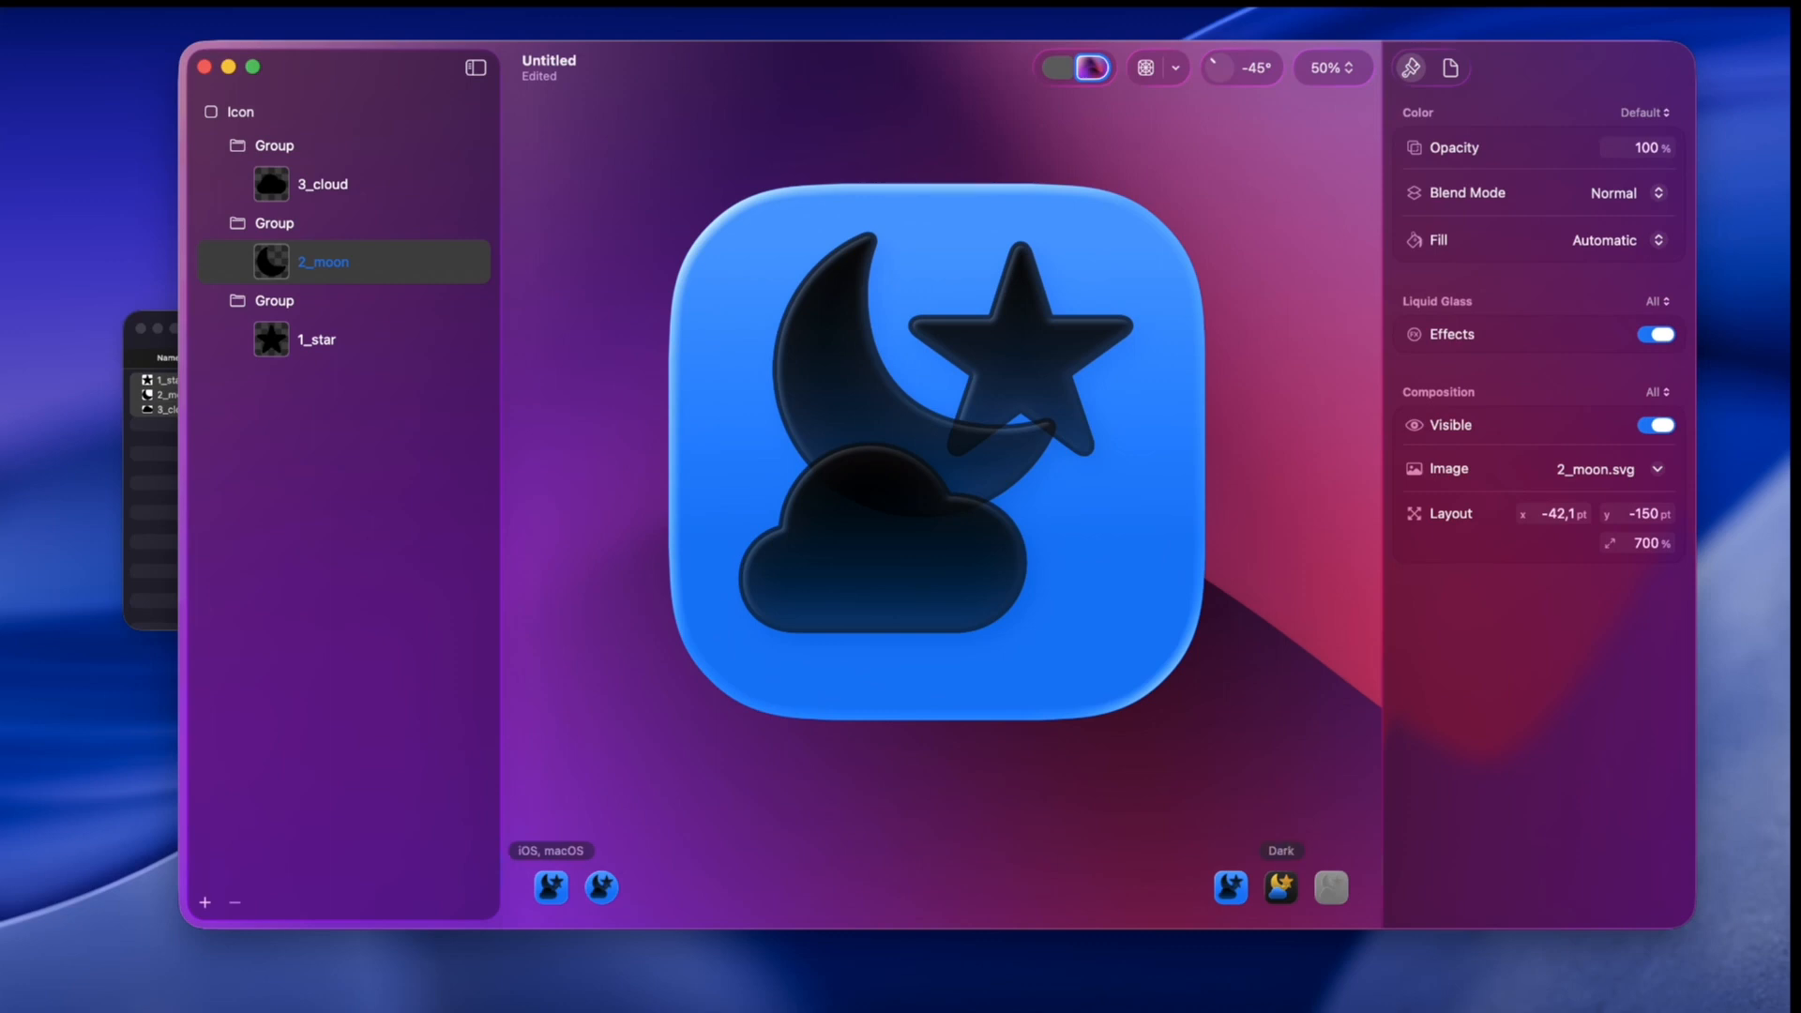
left_click(1280, 888)
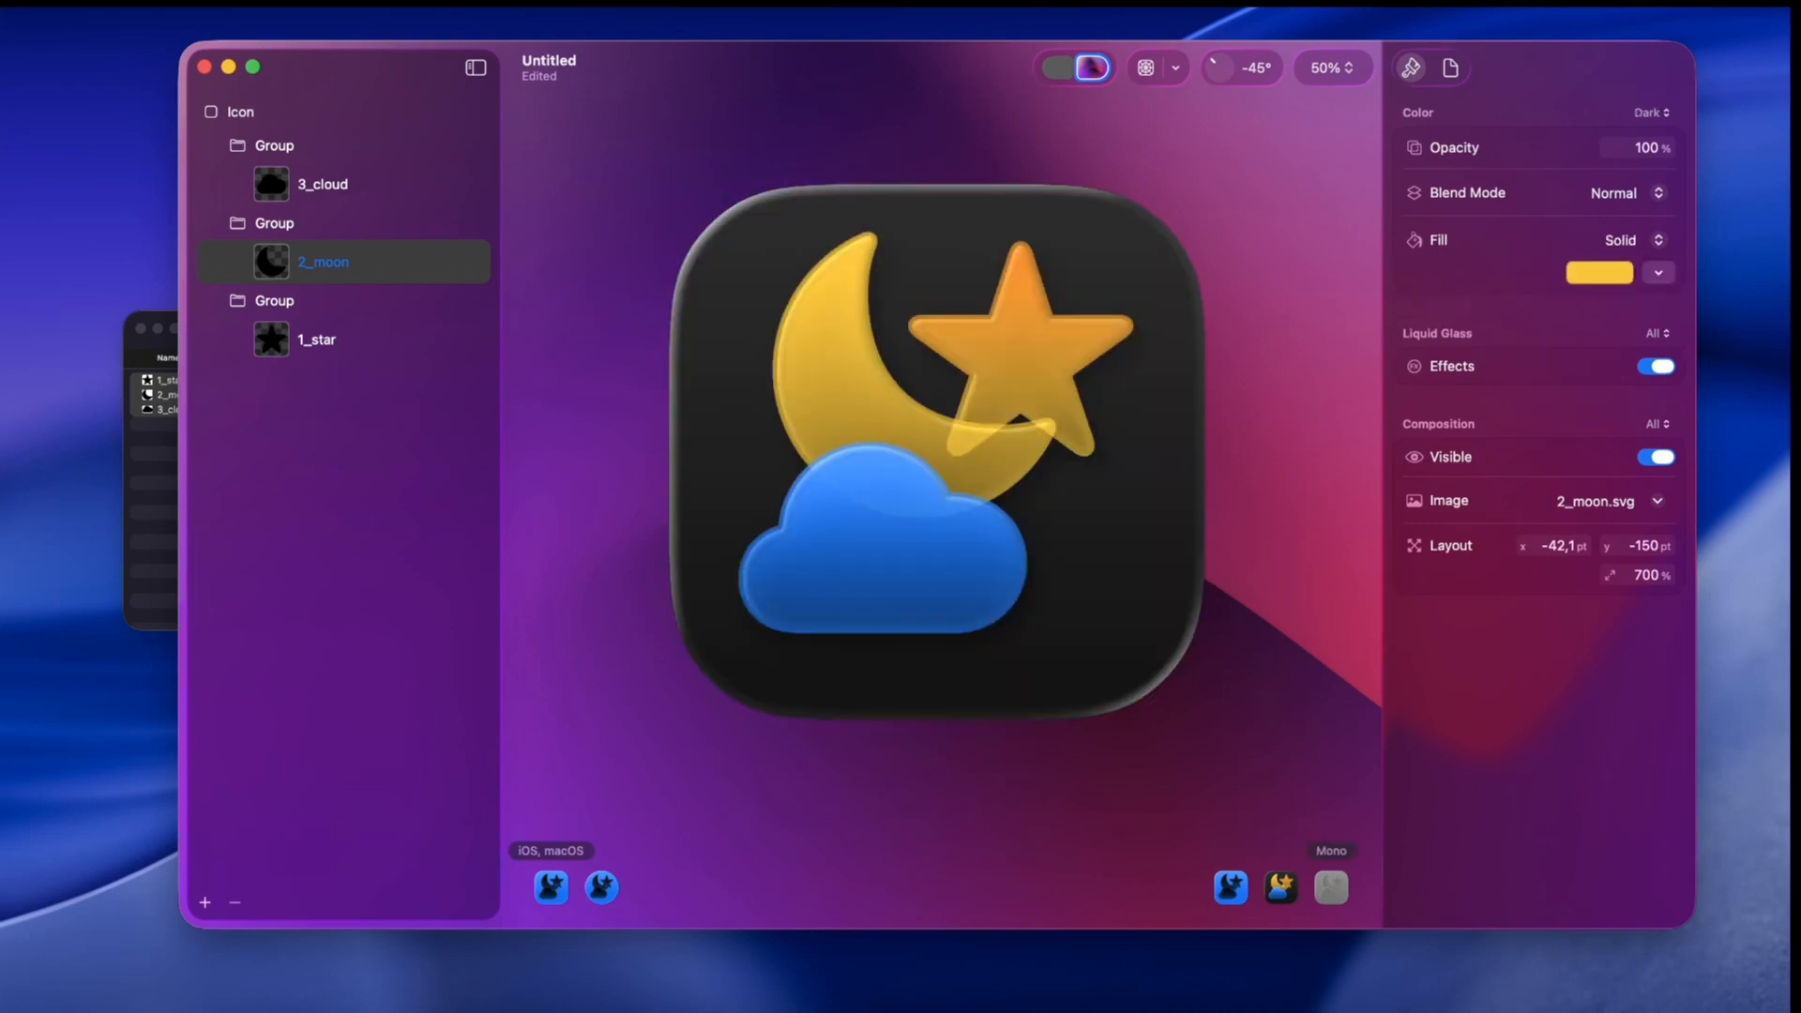
left_click(1331, 887)
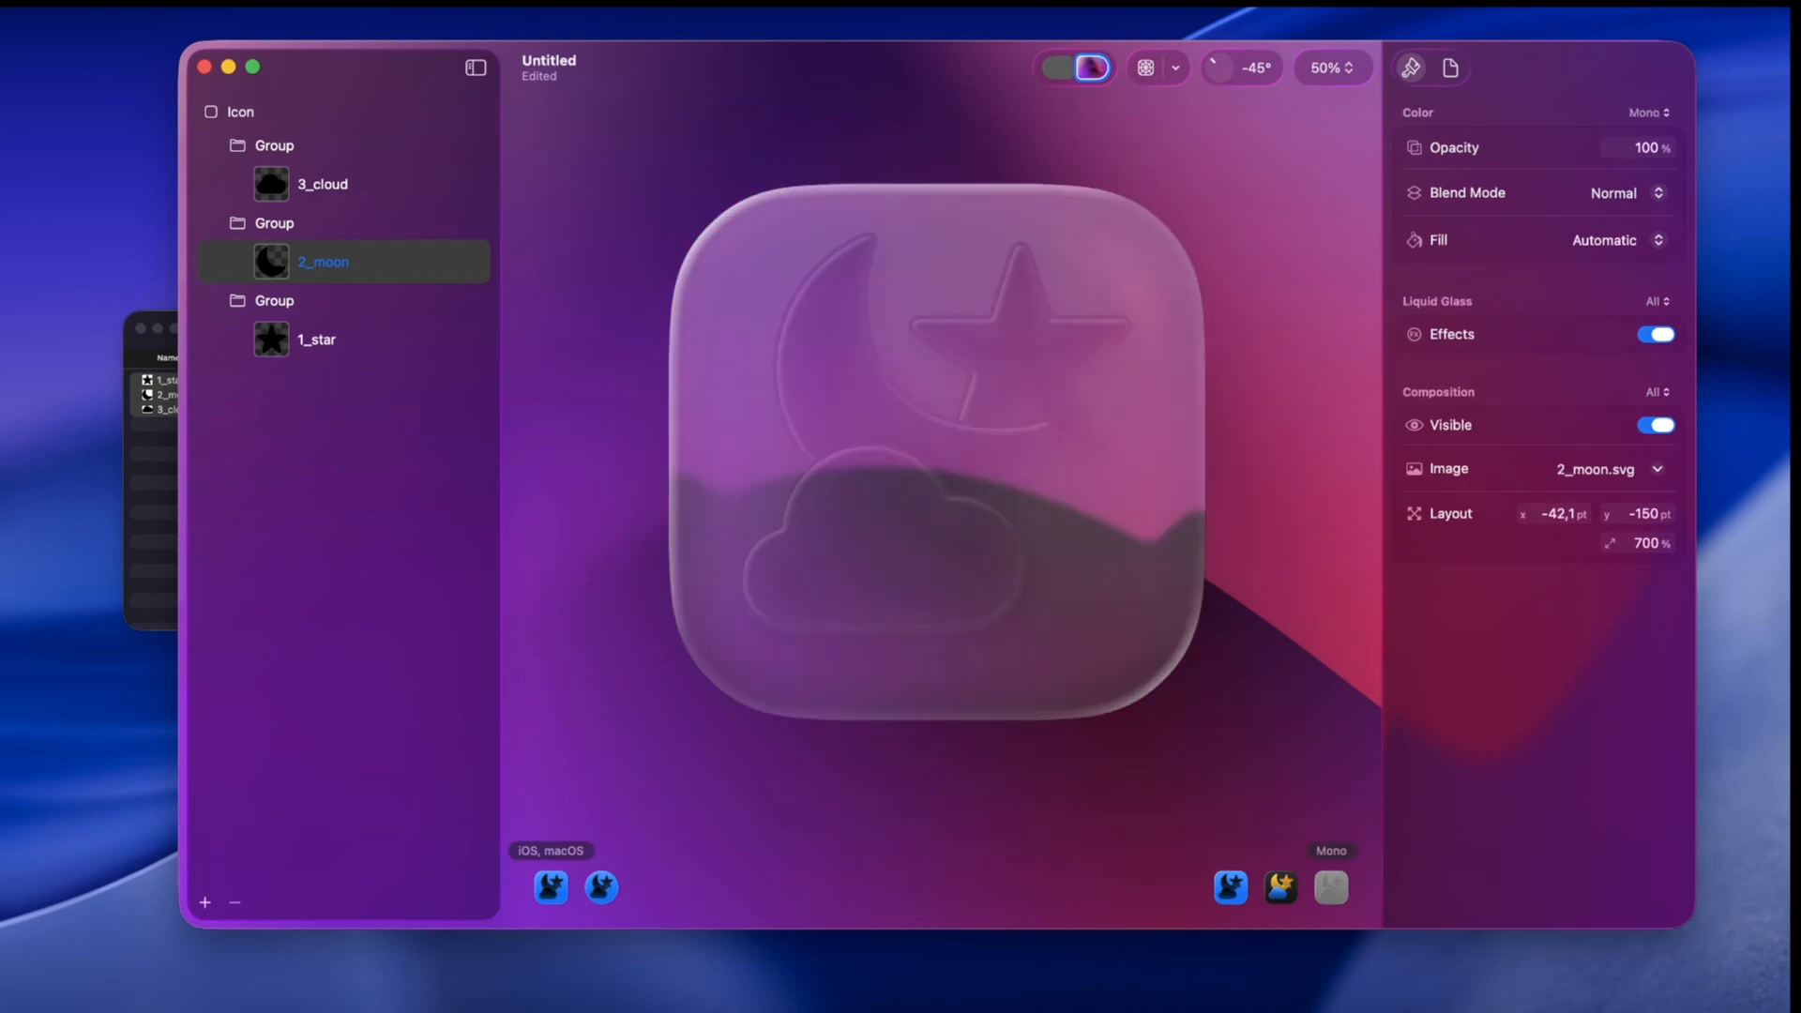
left_click(1058, 67)
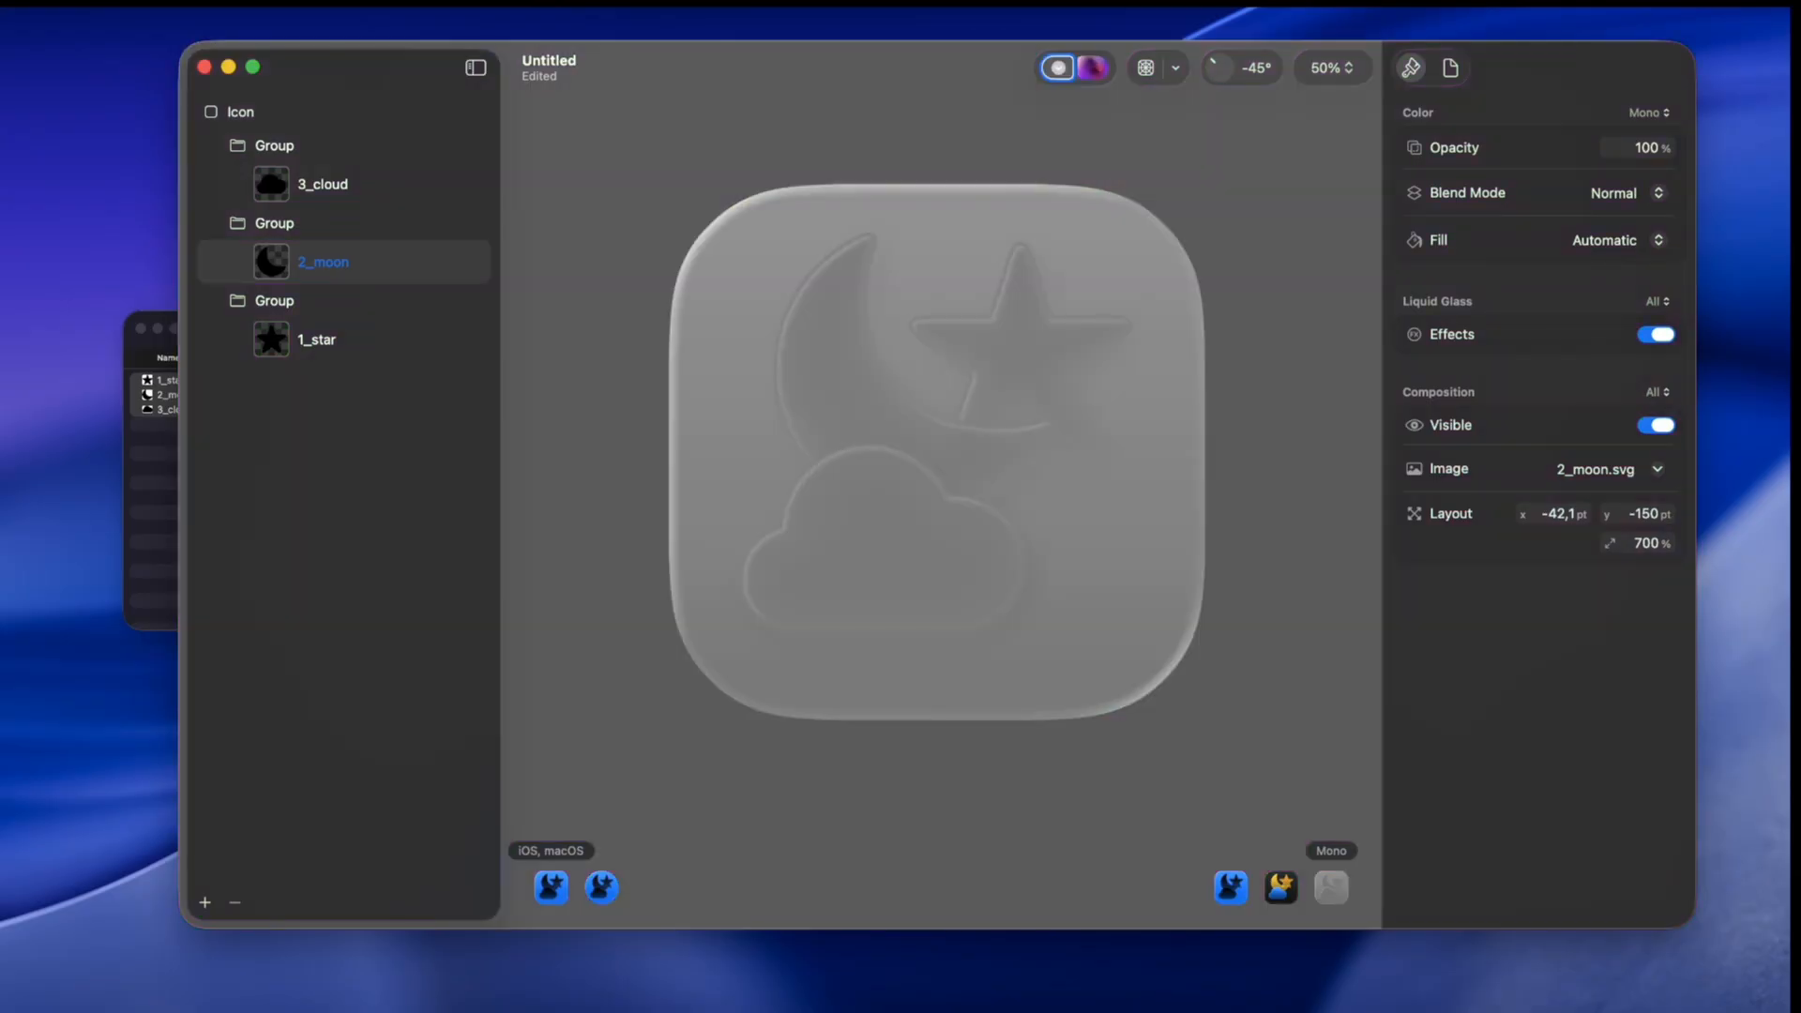
left_click(1092, 68)
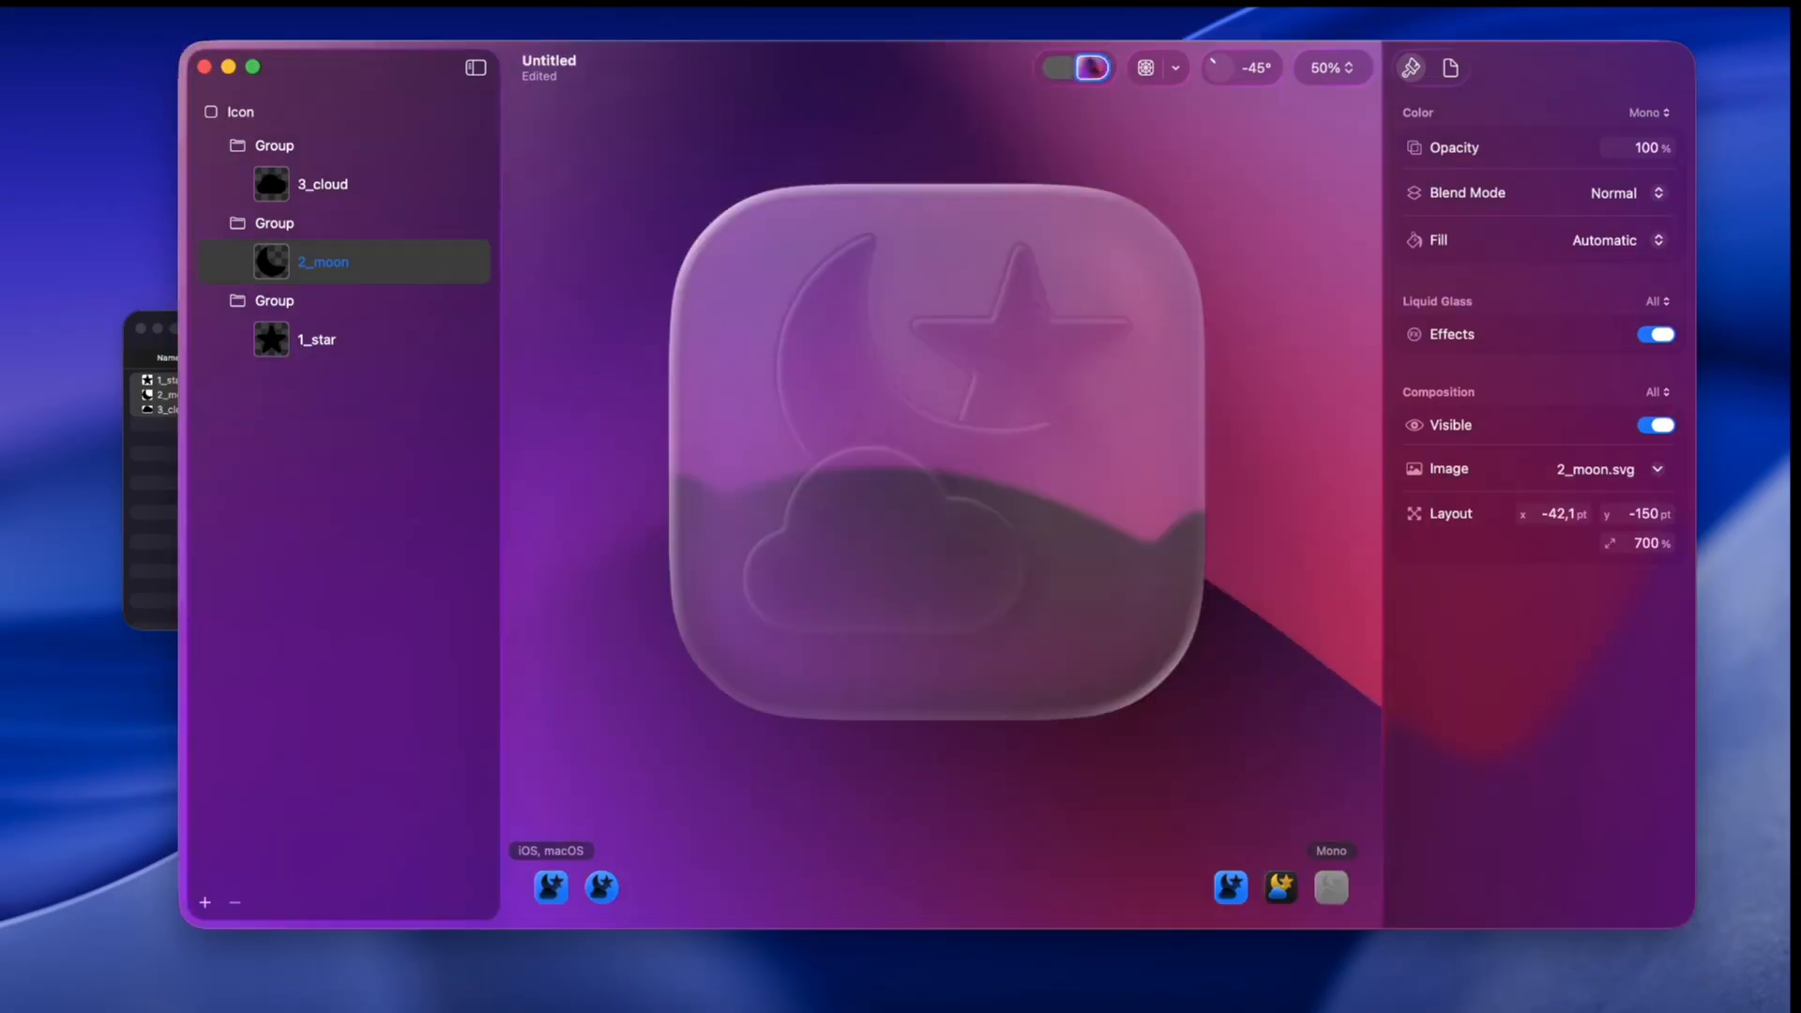
left_click(1058, 67)
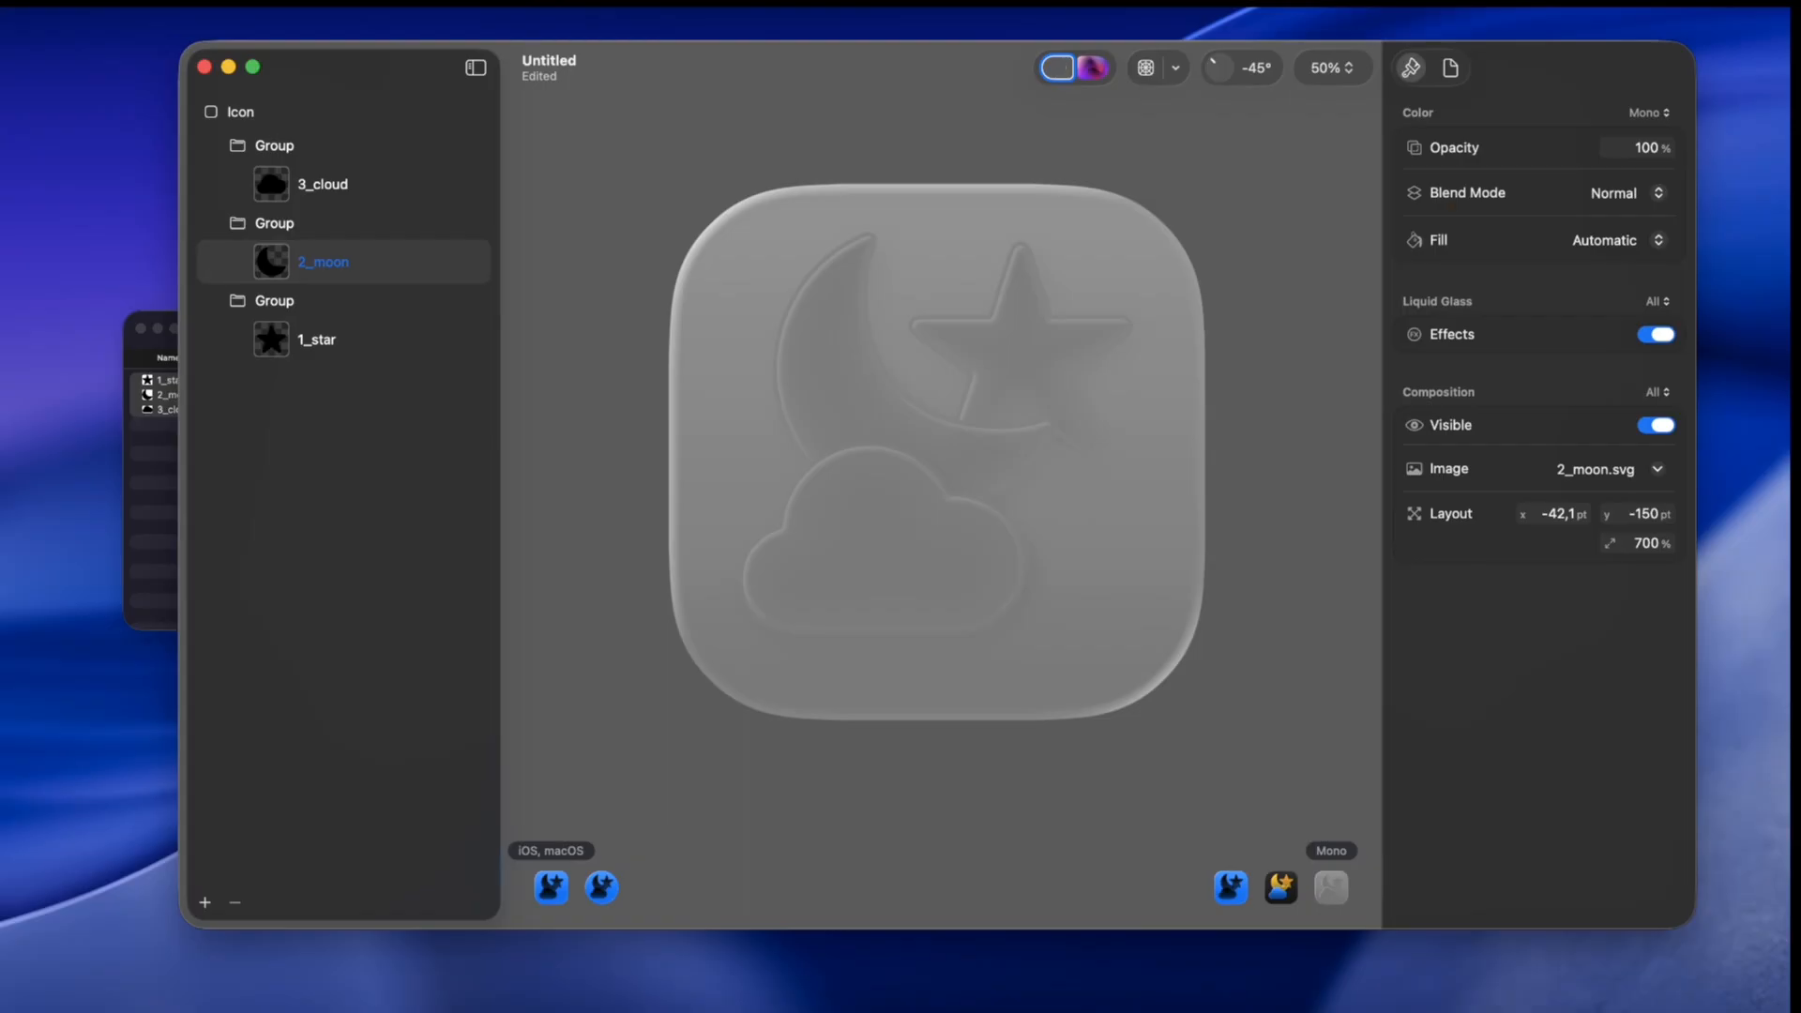
left_click(1035, 152)
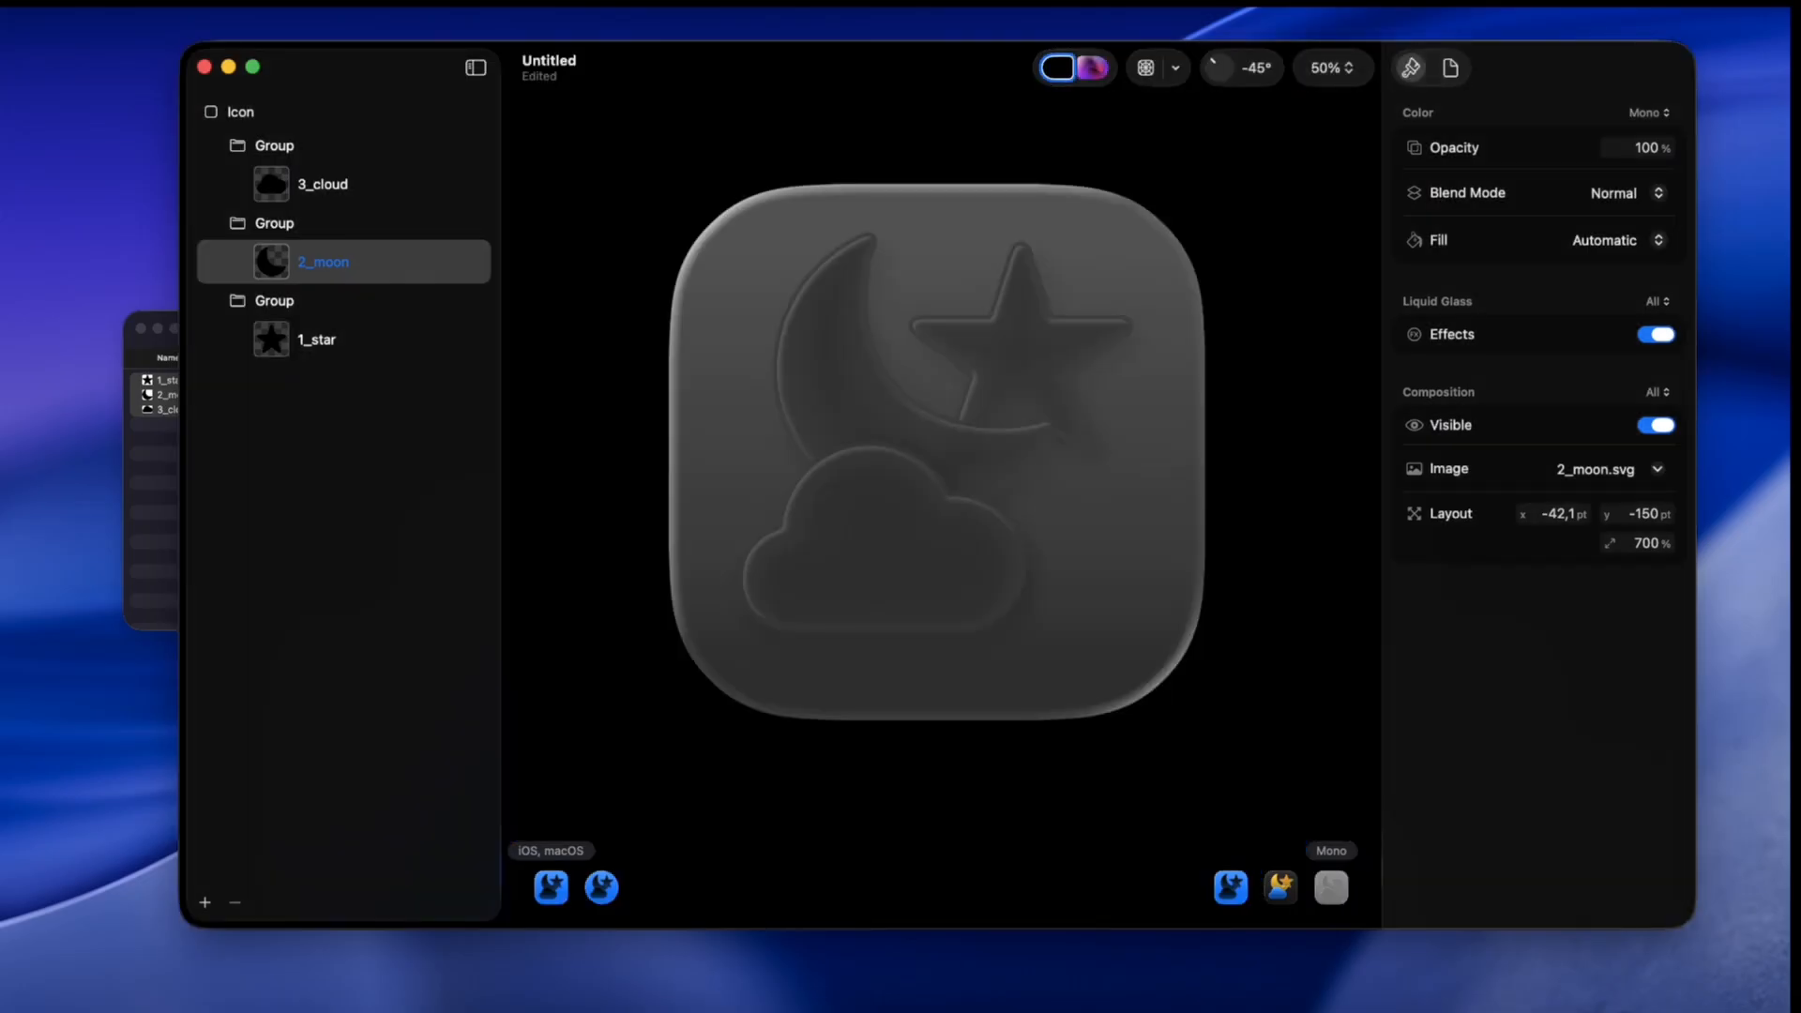
left_click(1093, 68)
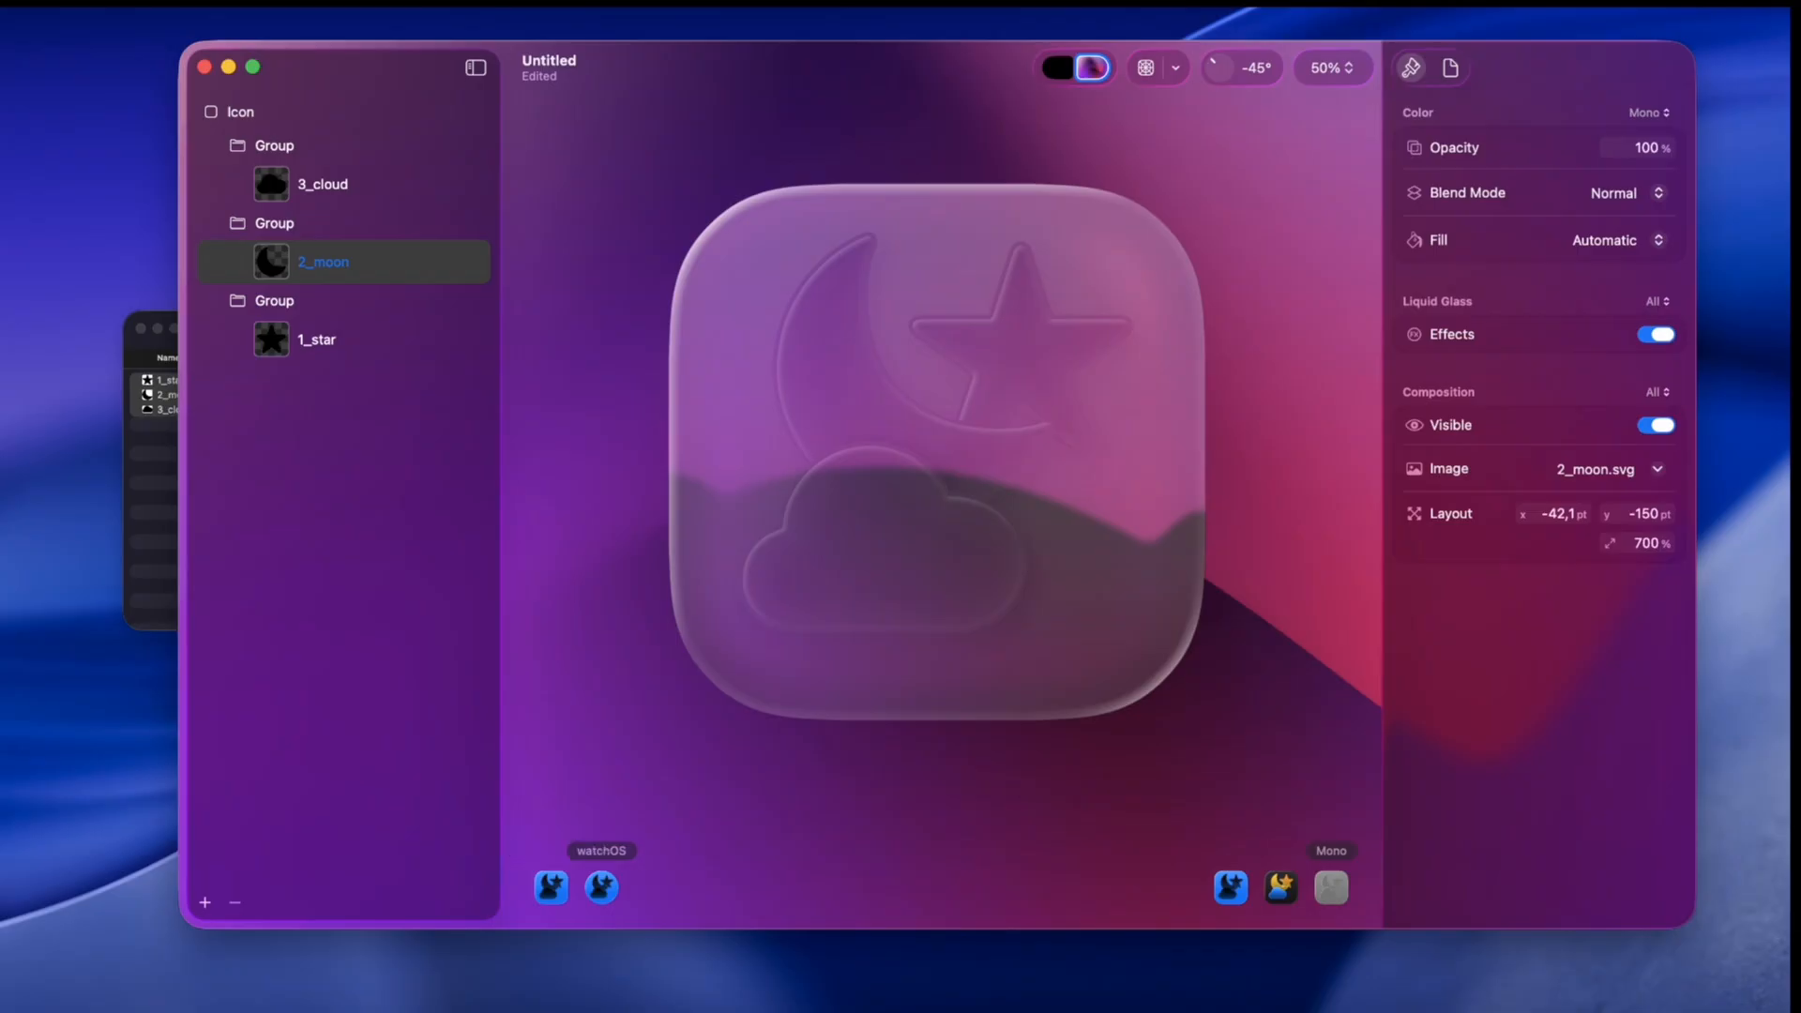
left_click(602, 887)
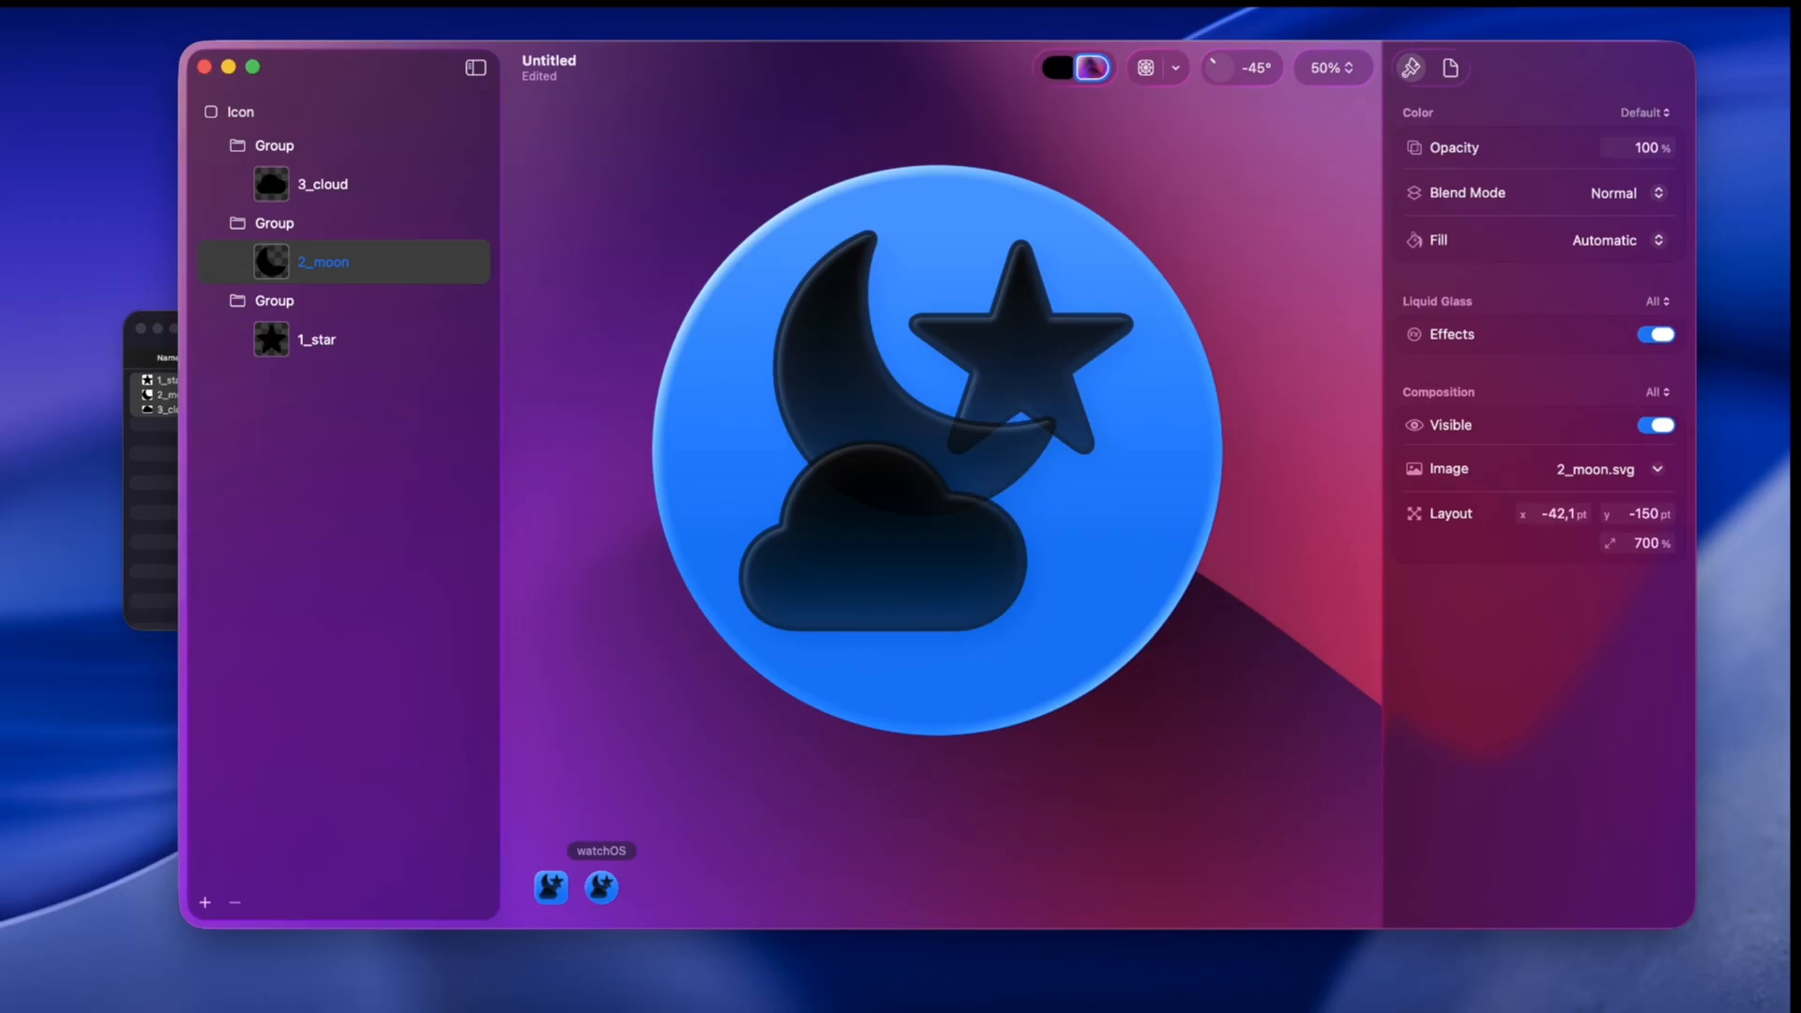
left_click(550, 887)
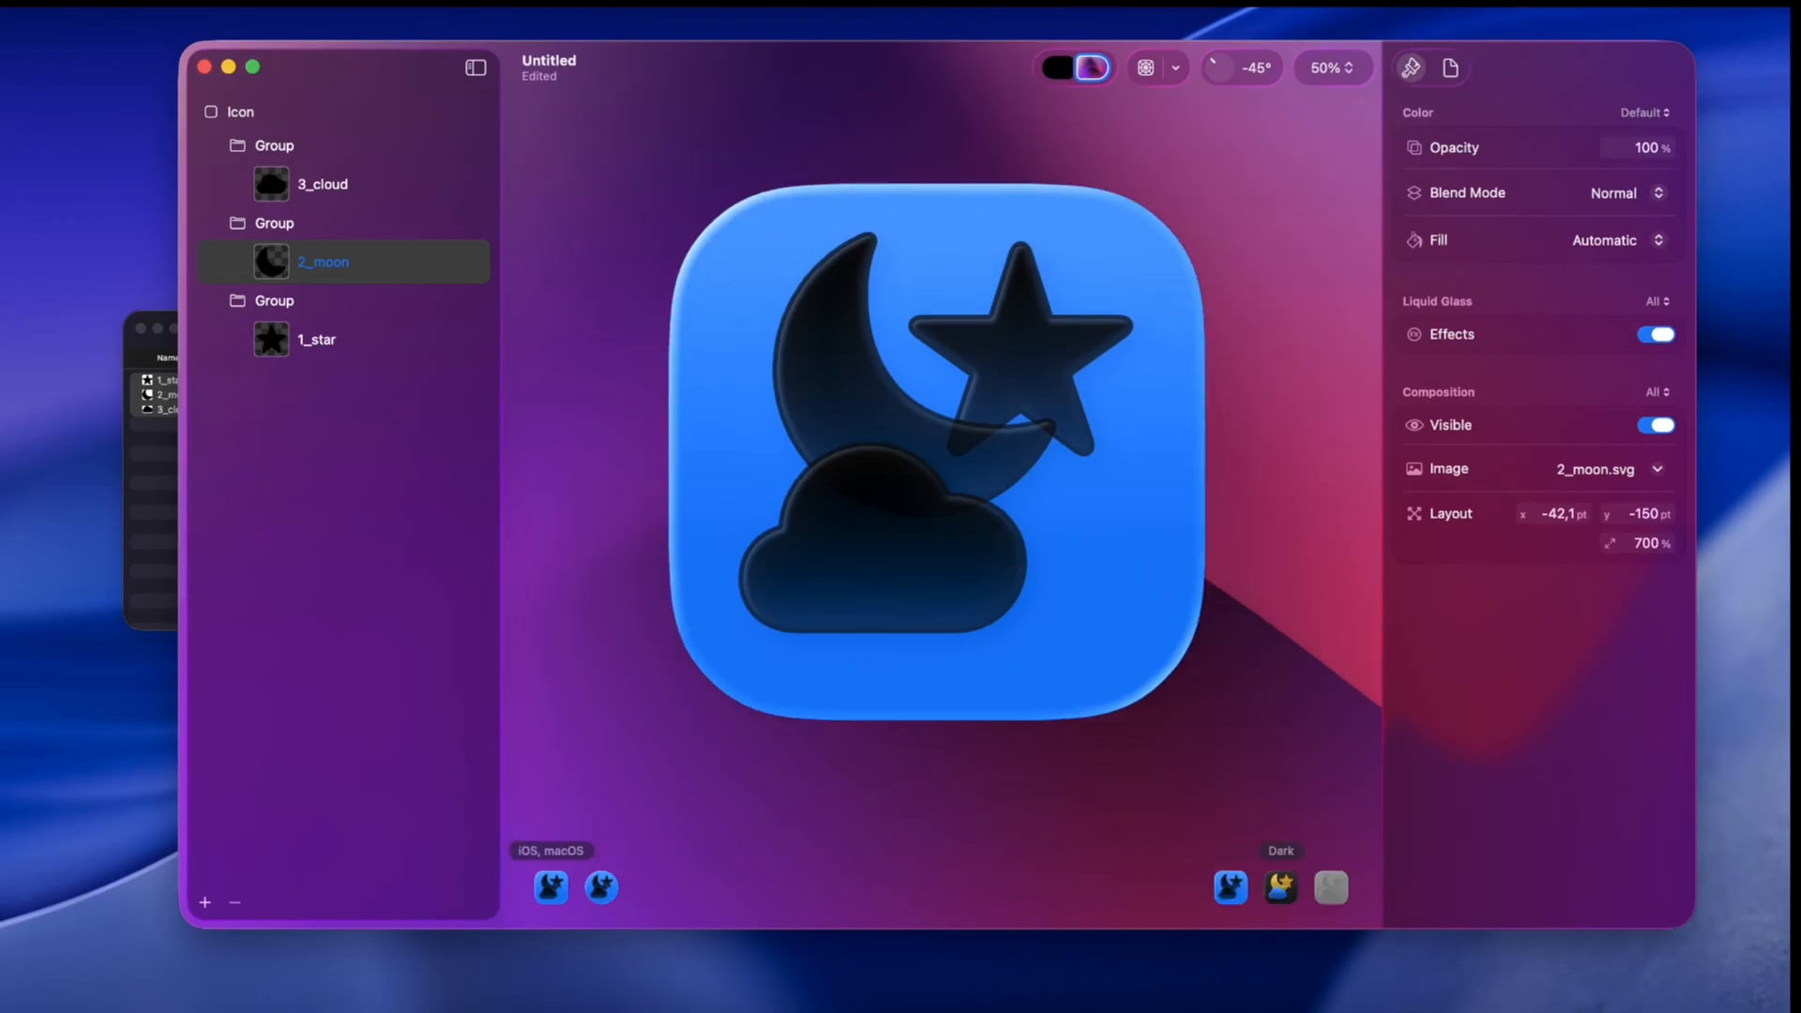
left_click(1282, 887)
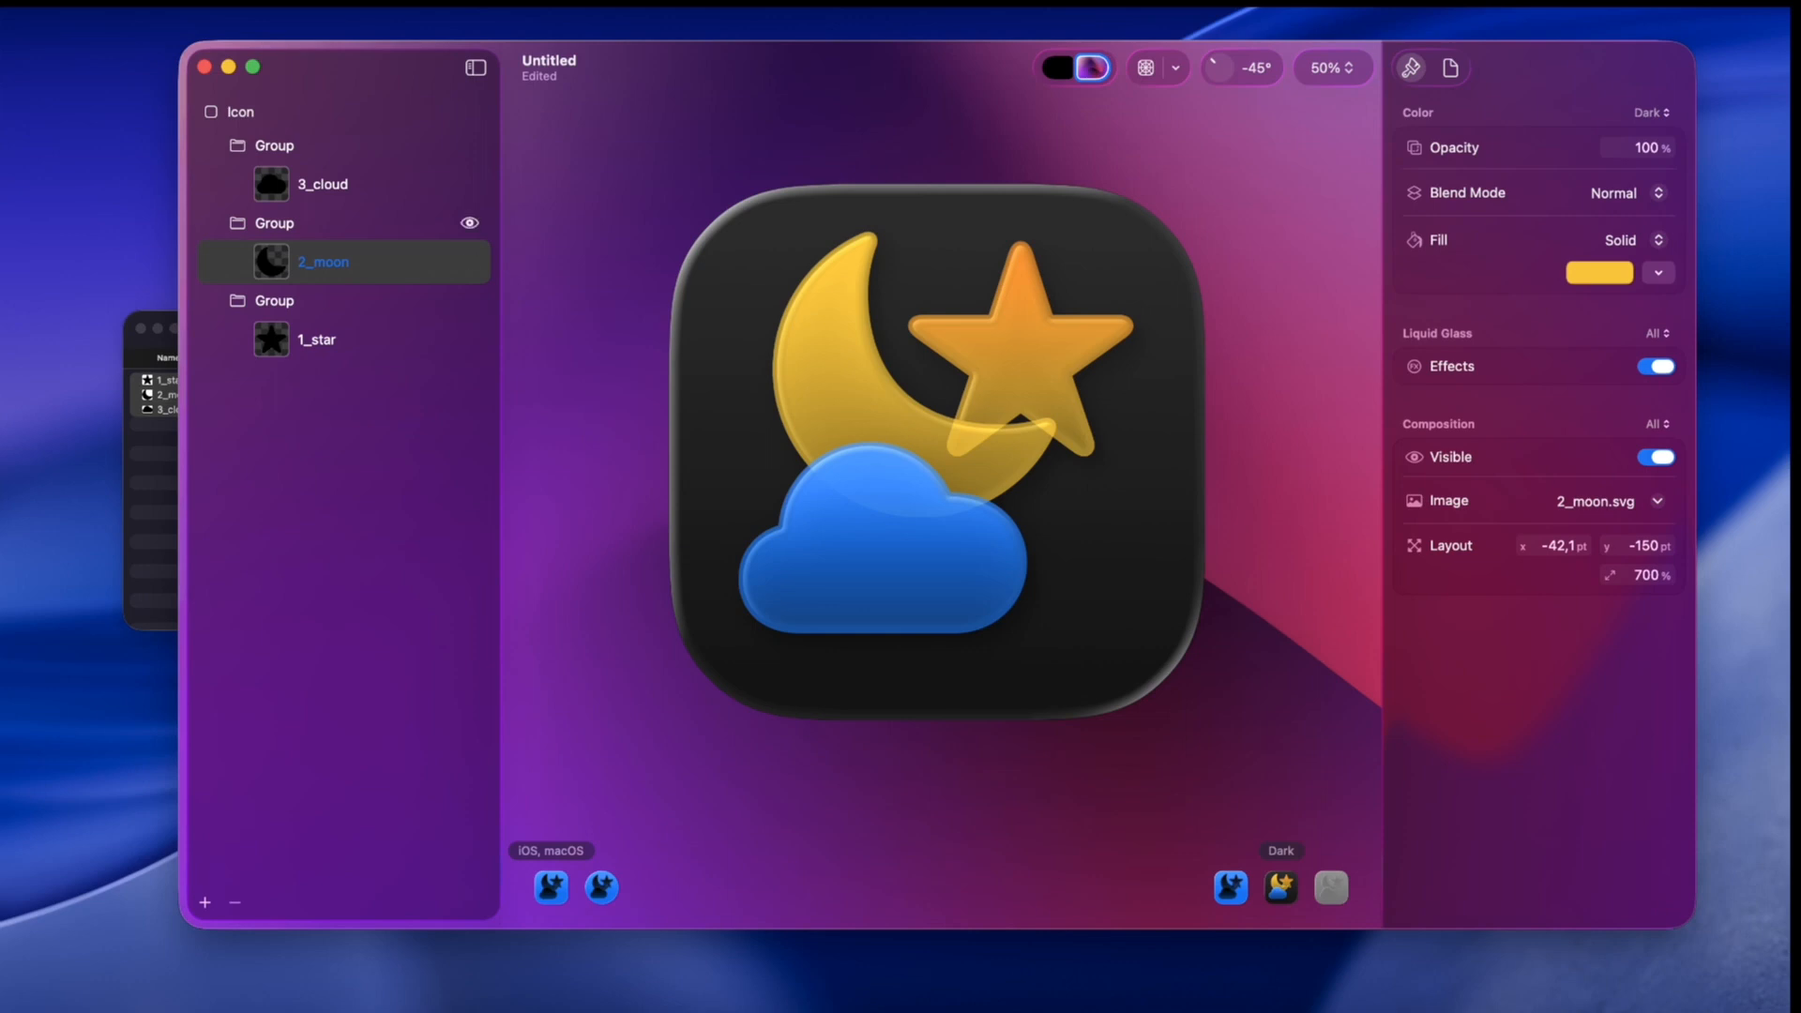
Step: Select the moon's group and set the preview light angle to -85° with the grid overlay shown
left_click(274, 223)
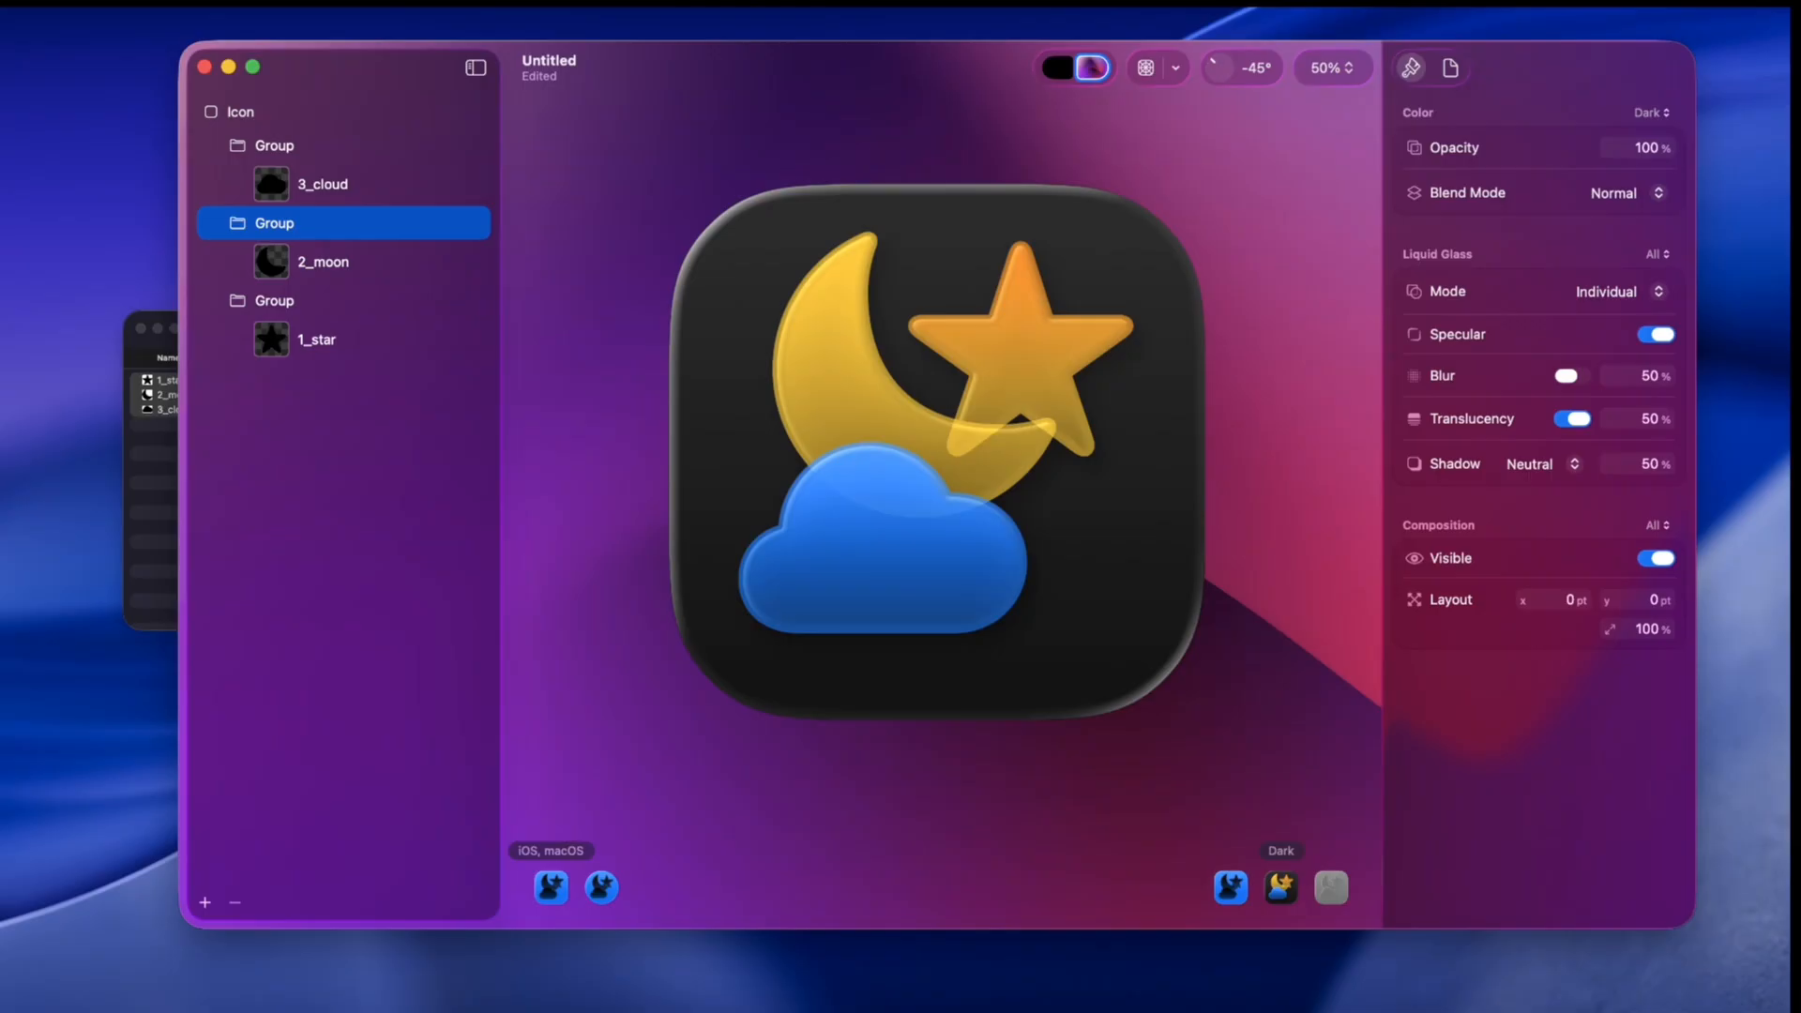
left_click(1146, 67)
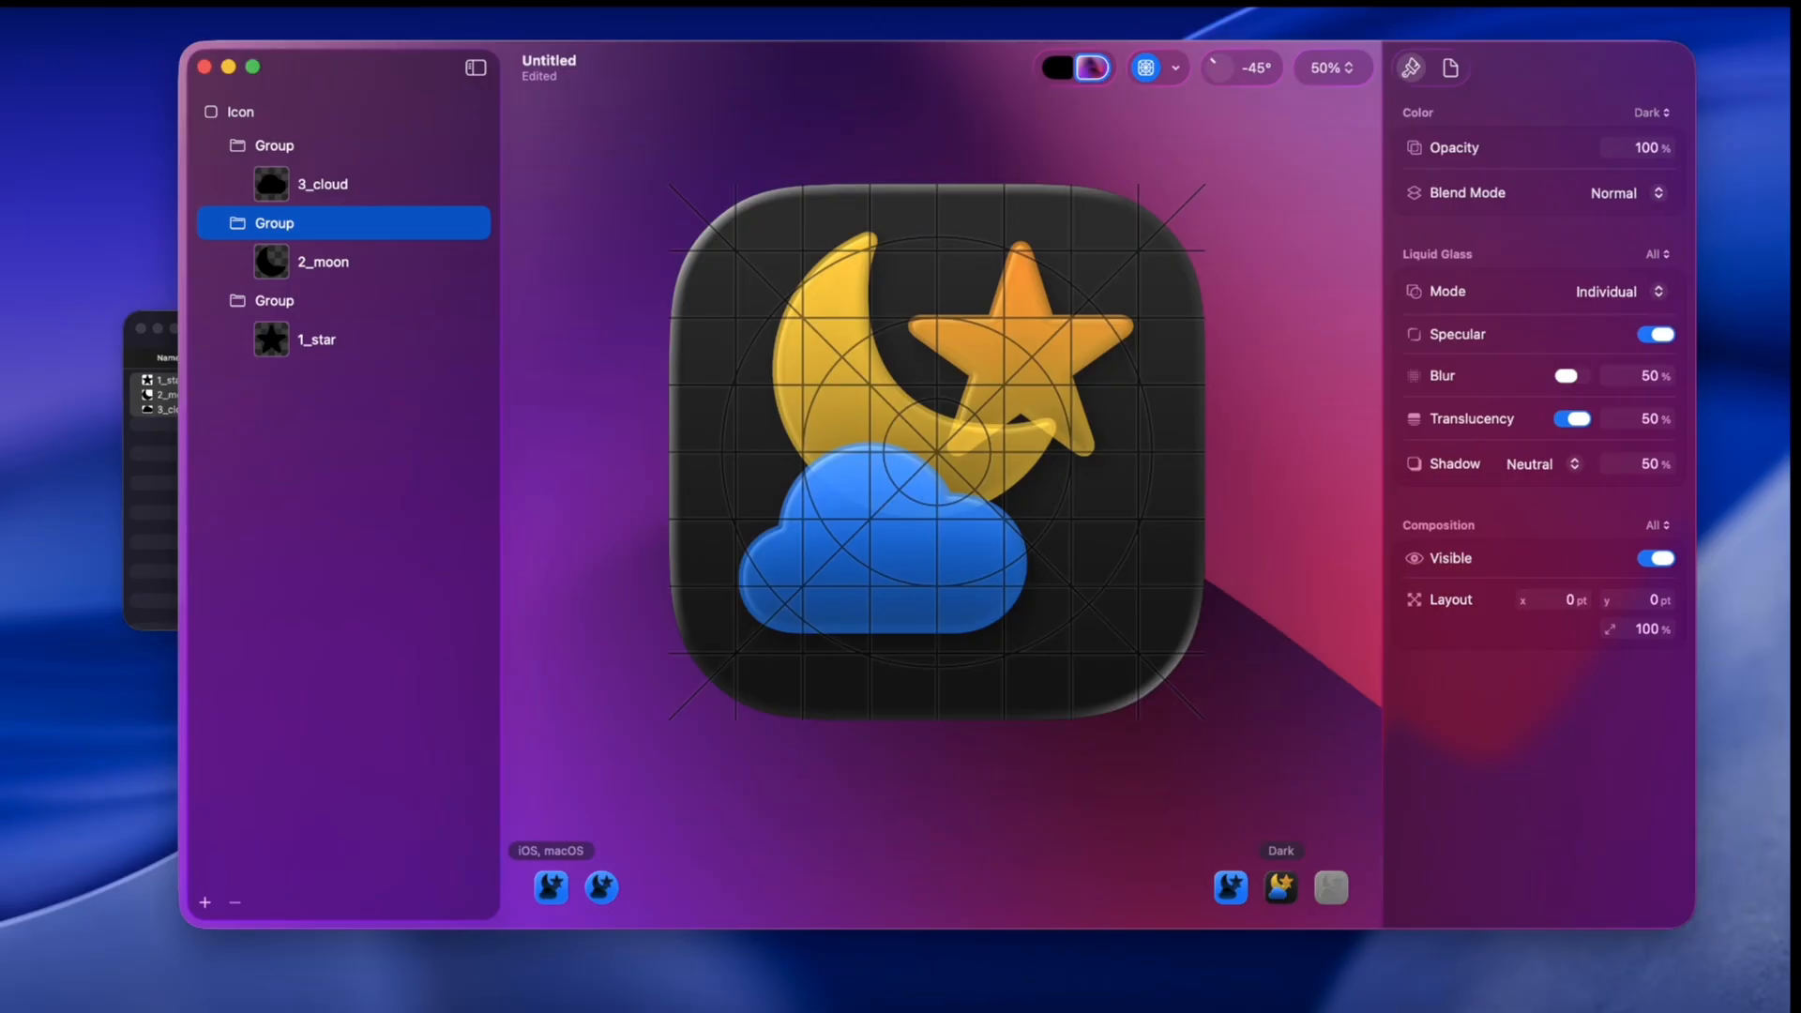
mouse_move(1213, 62)
left_mouse_down()
mouse_move(1226, 75)
mouse_move(1211, 66)
left_mouse_up()
mouse_move(1210, 68)
left_mouse_down()
mouse_move(1223, 59)
mouse_move(1211, 67)
left_mouse_up()
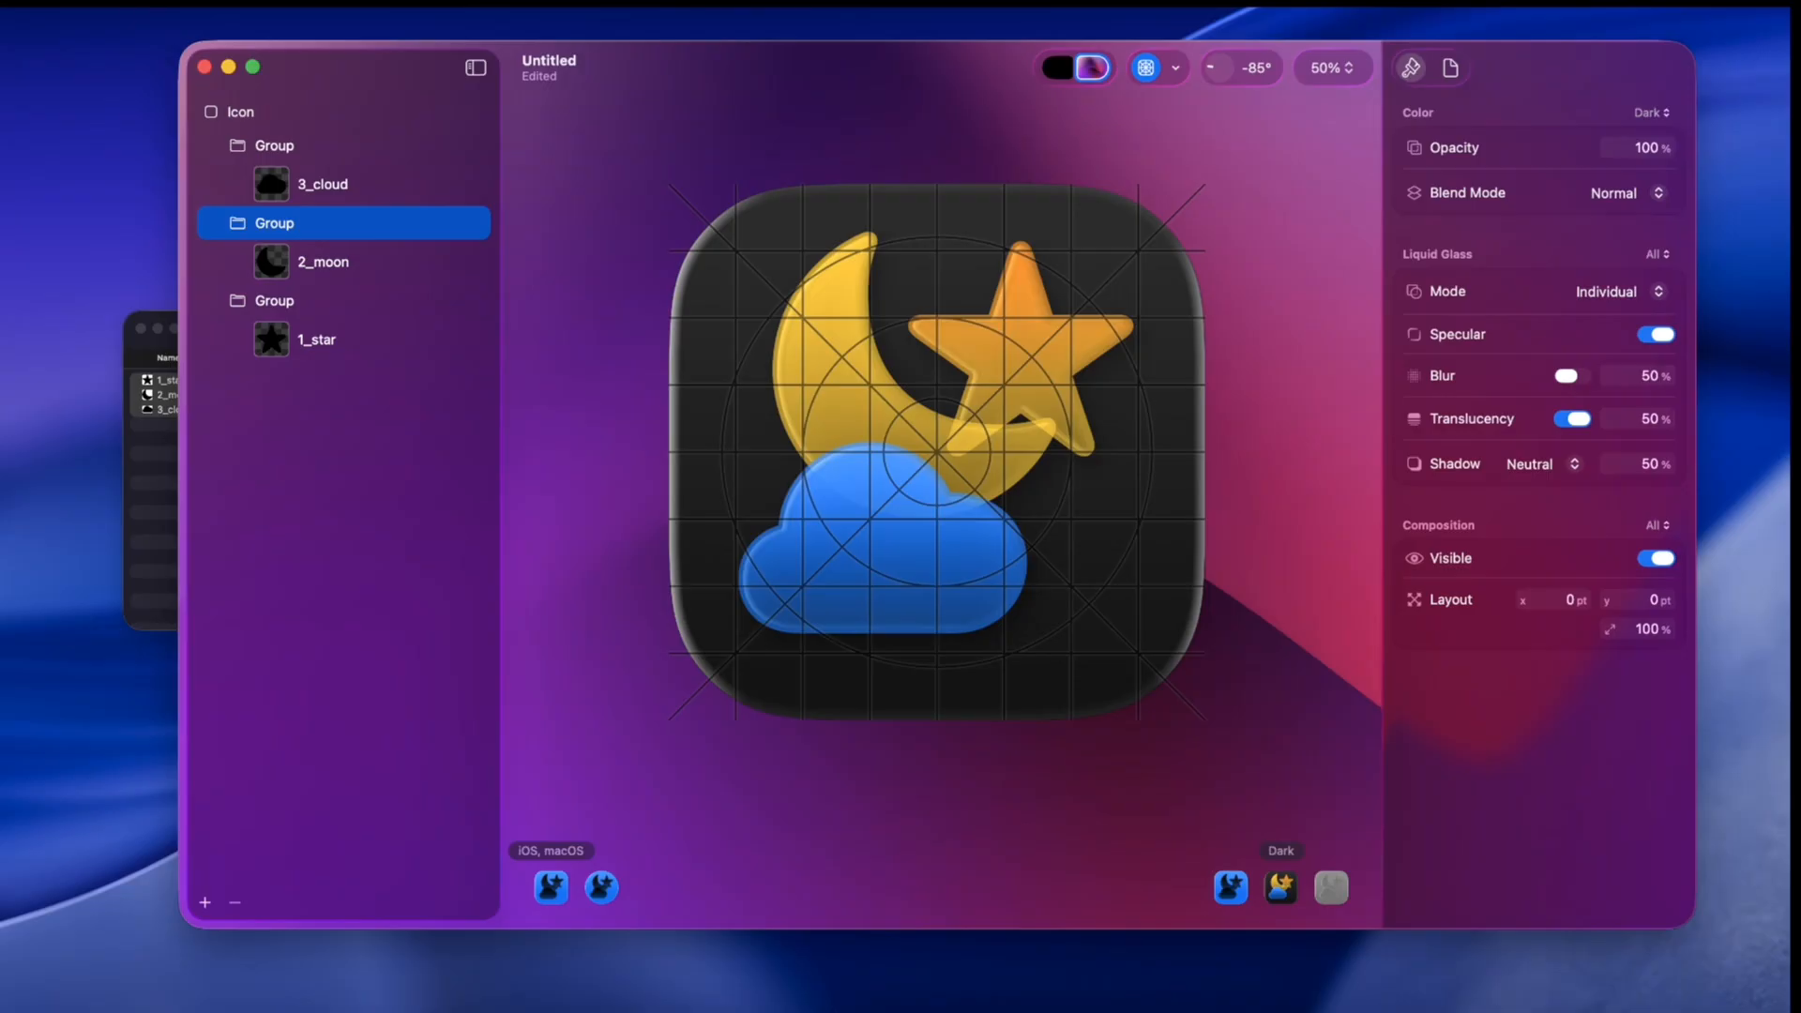
Step: Inspect the document's platform settings, return to the group's properties and hide the grid overlay
left_click(1450, 68)
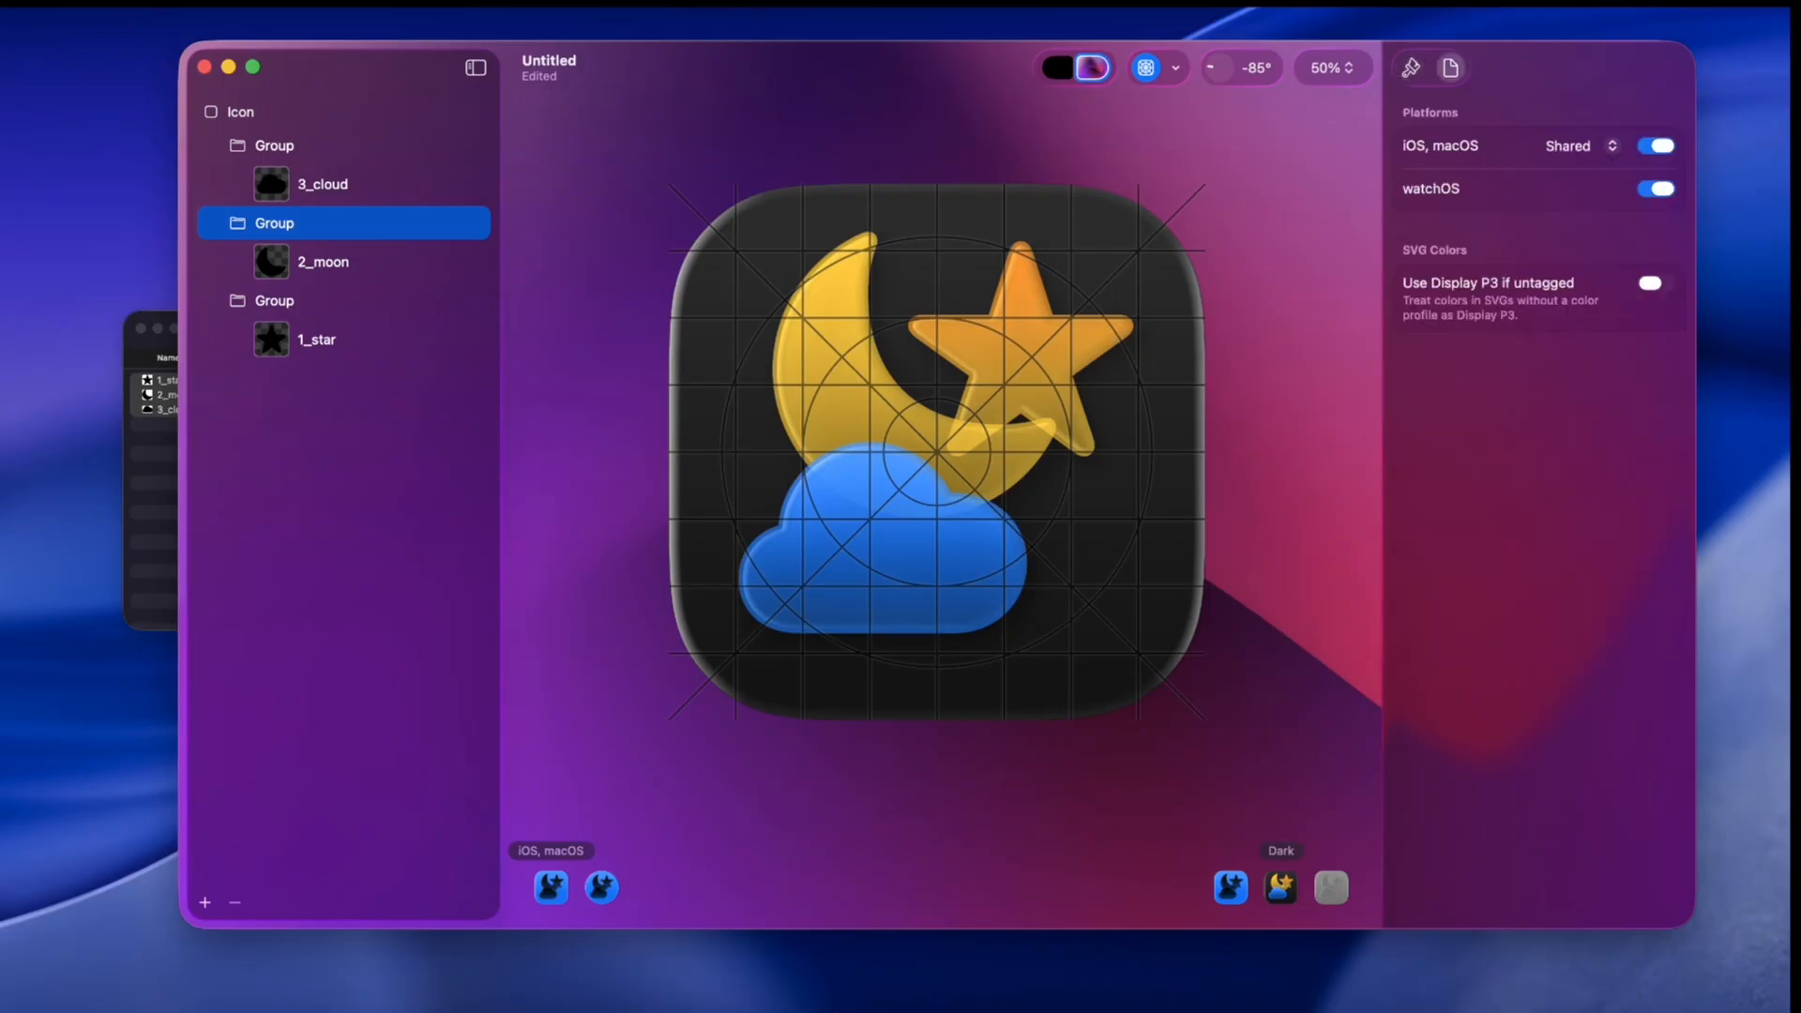
left_click(1410, 67)
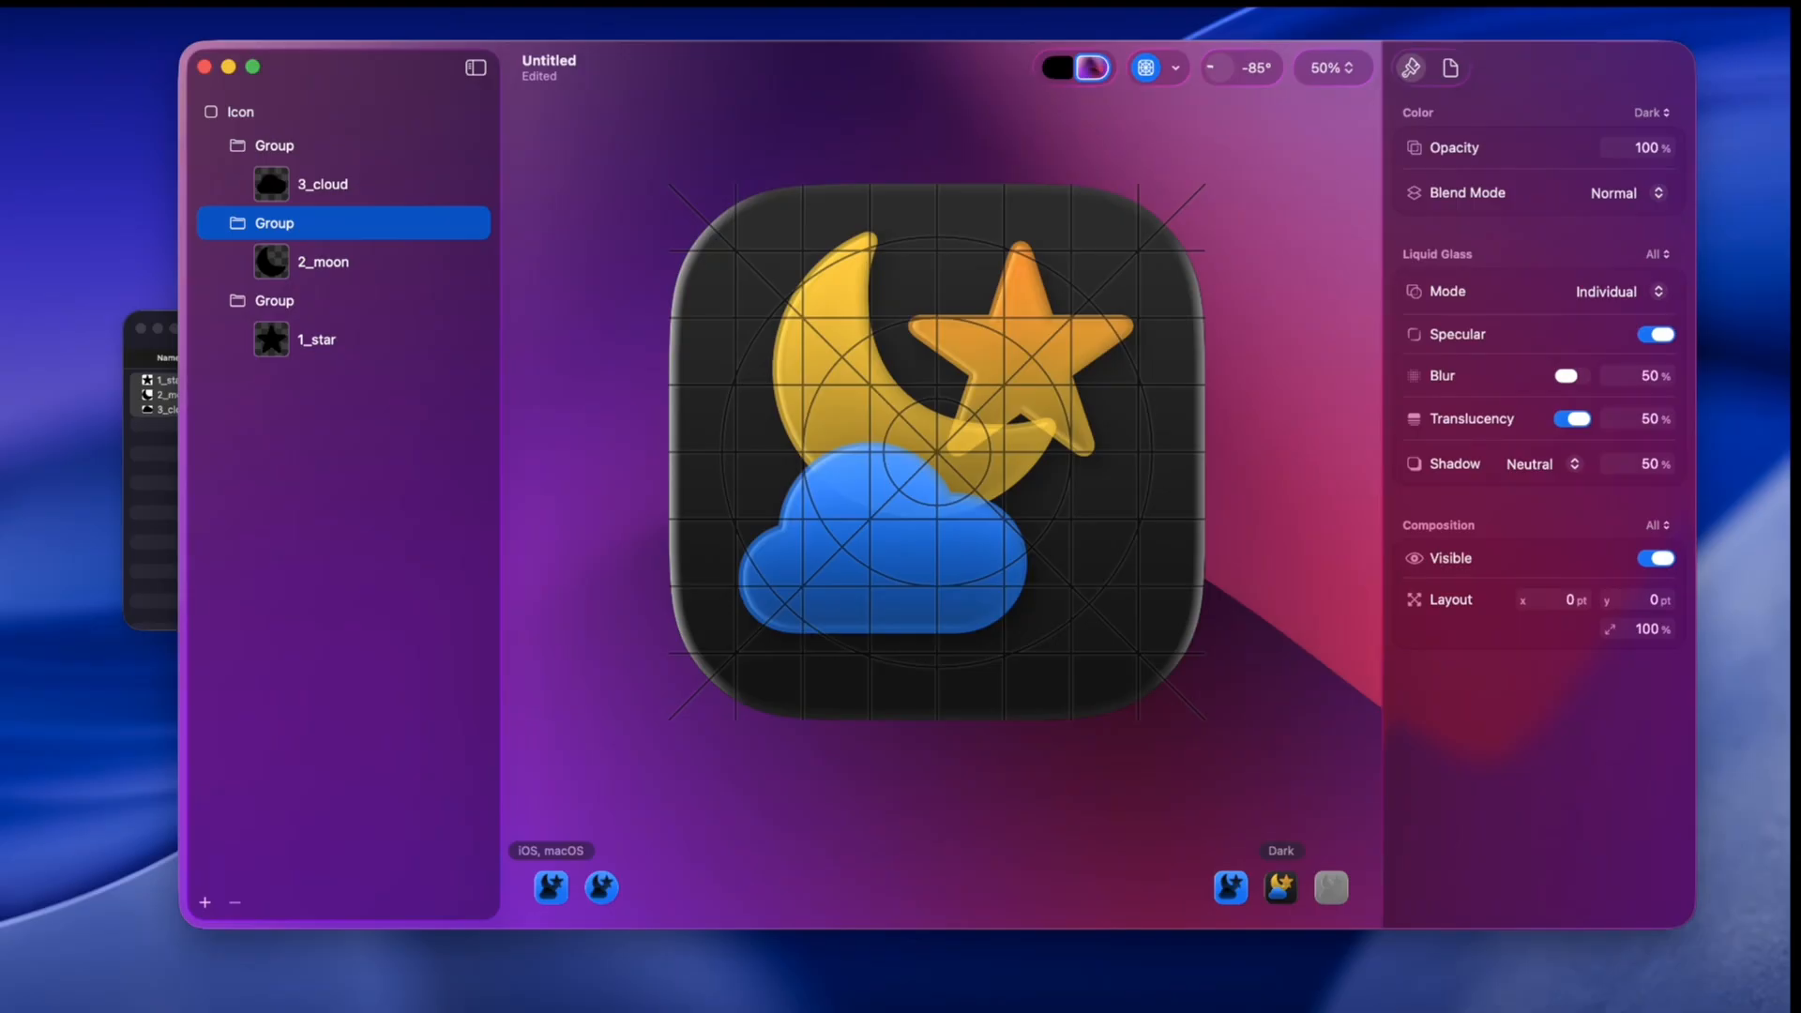
key("super+apostrophe")
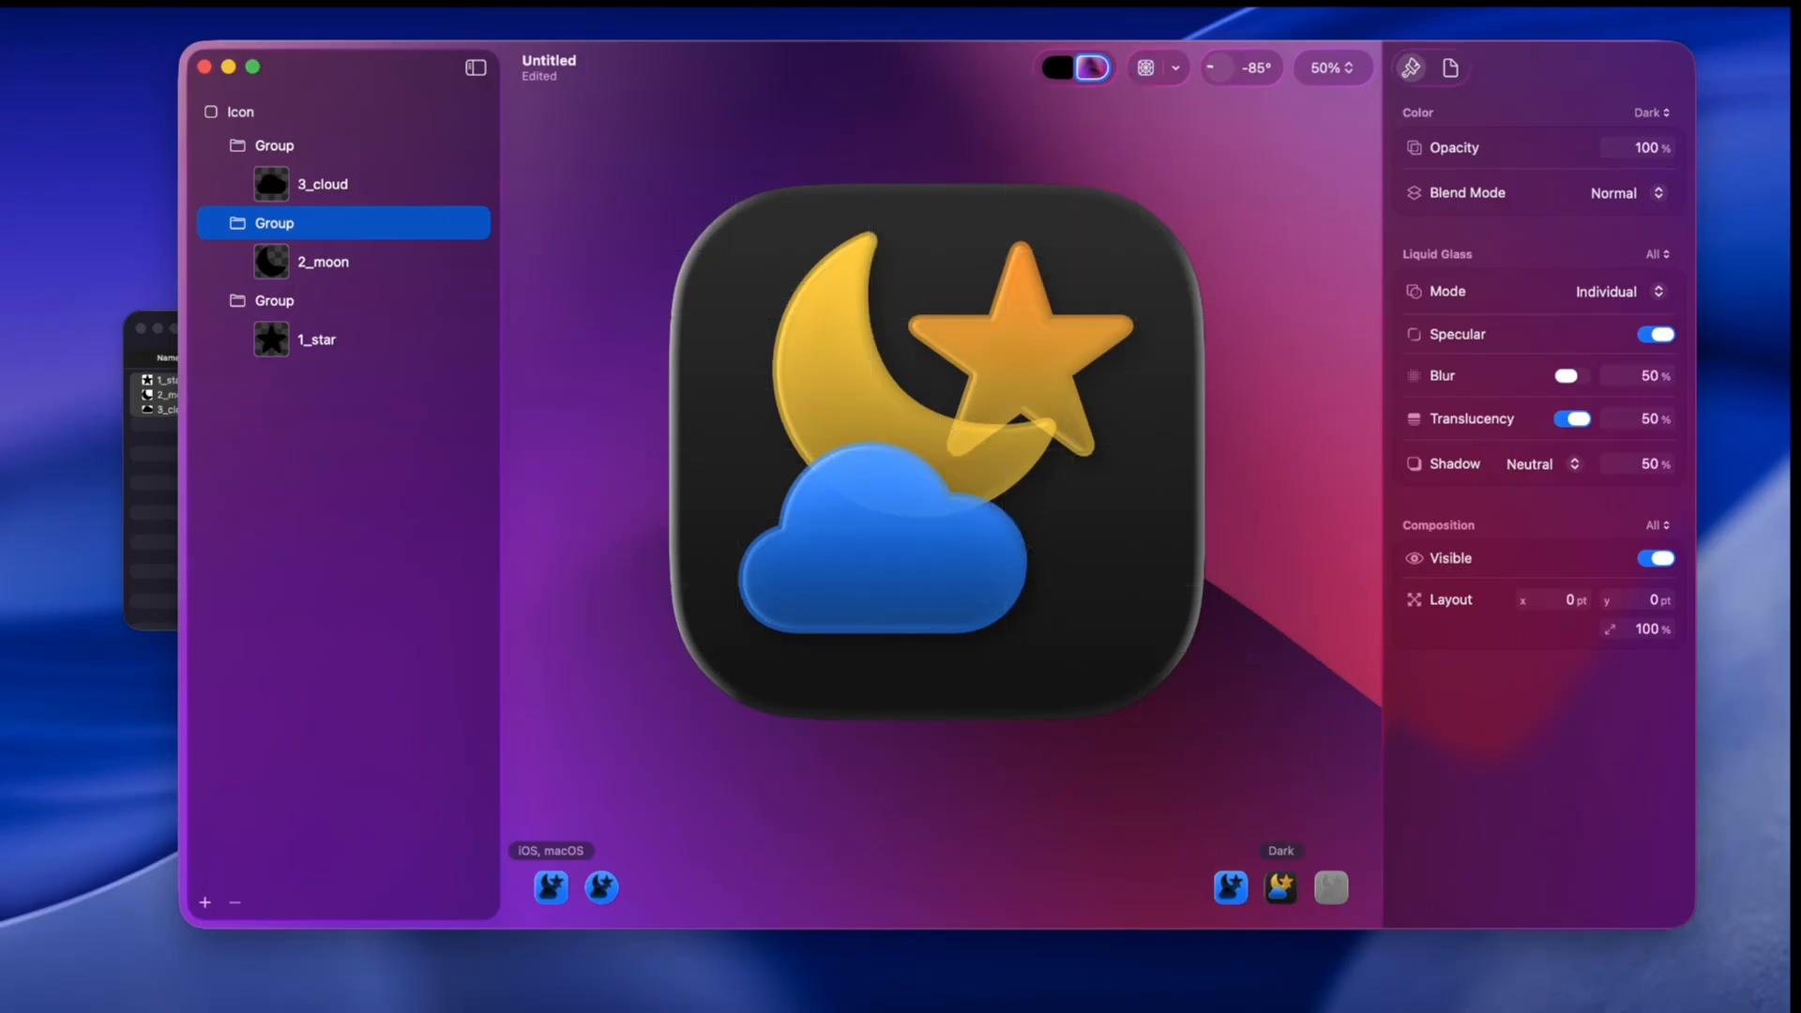